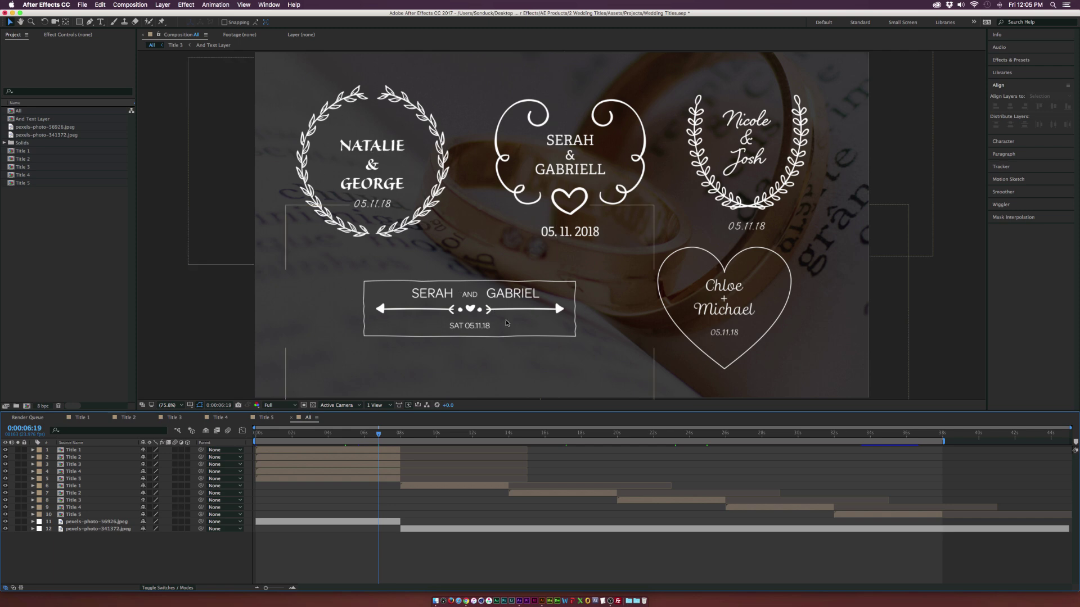
# - Create a new composition named TUTORIAL
pyautogui.click(26, 407)
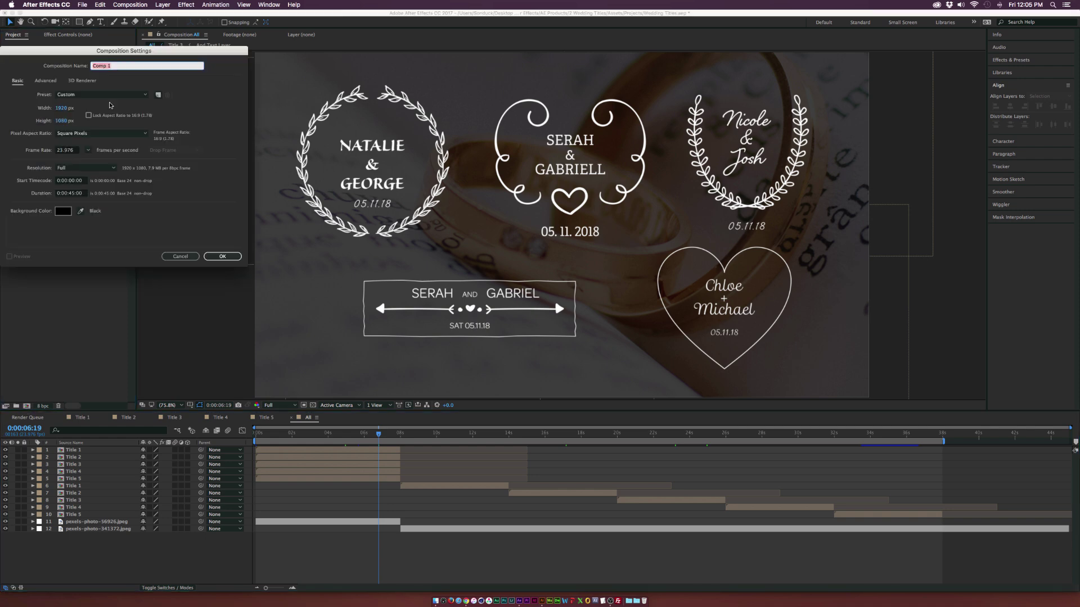
pyautogui.write('Tu')
pyautogui.click(235, 257)
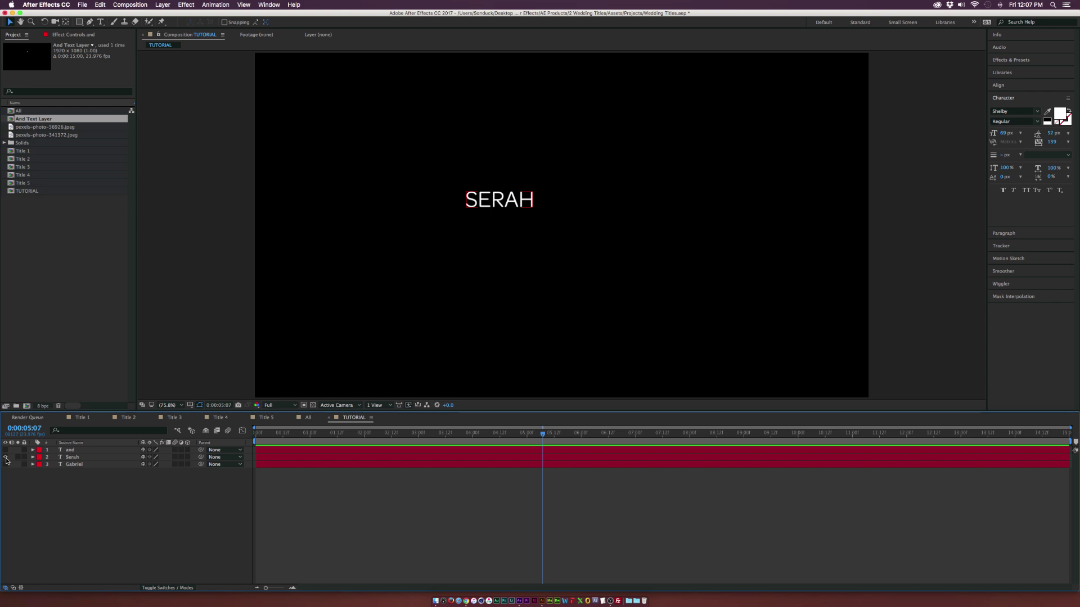
pyautogui.click(8, 457)
pyautogui.click(71, 457)
pyautogui.press('Delete')
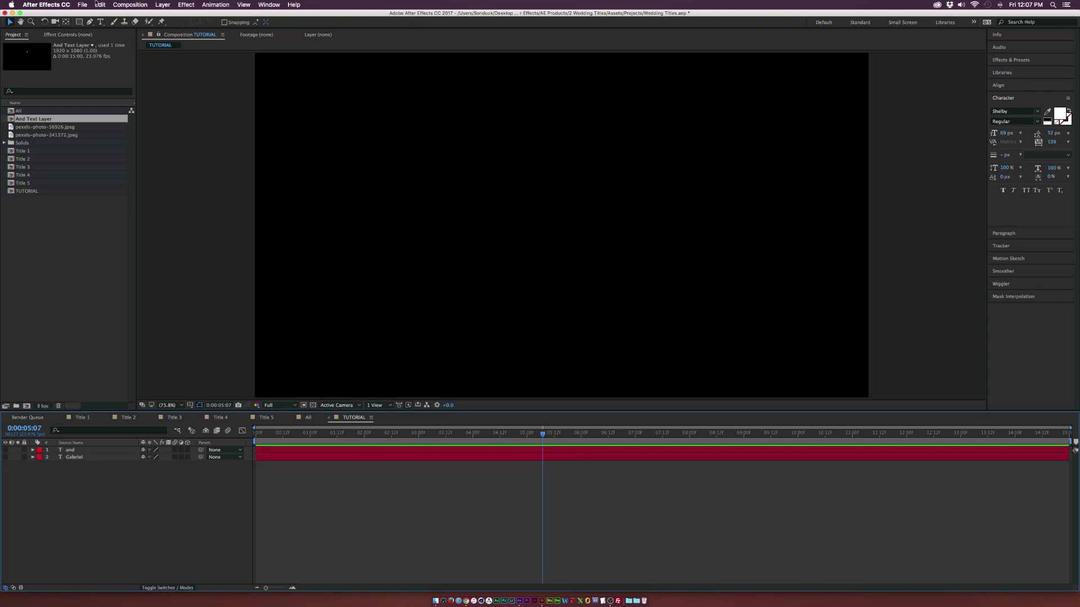
# - Add a text layer containing the bride's first name near the centre of the composition
pyautogui.click(100, 22)
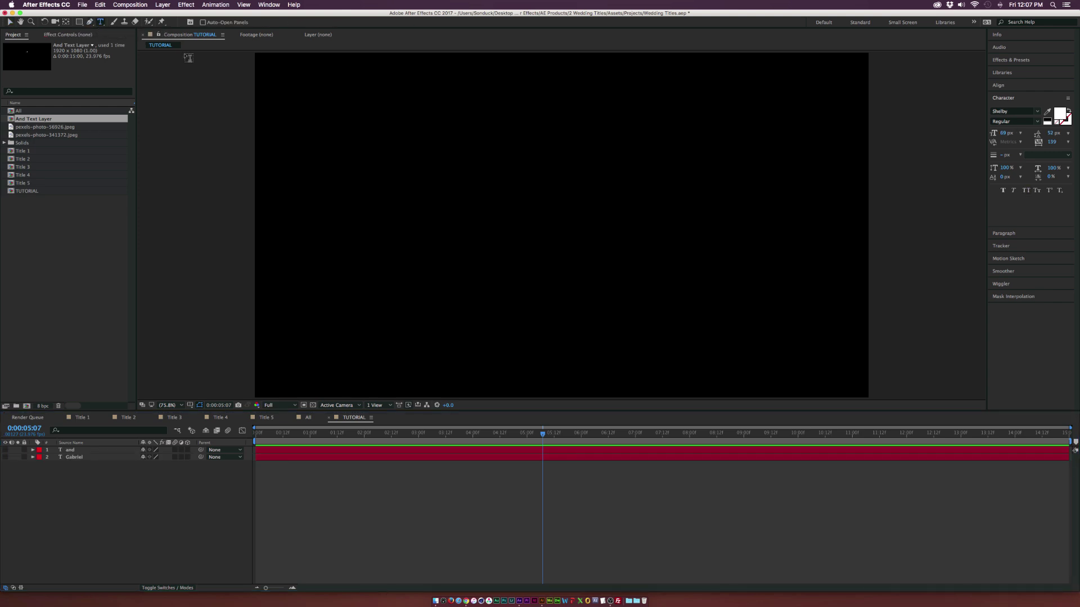
pyautogui.click(525, 215)
pyautogui.write('Serah')
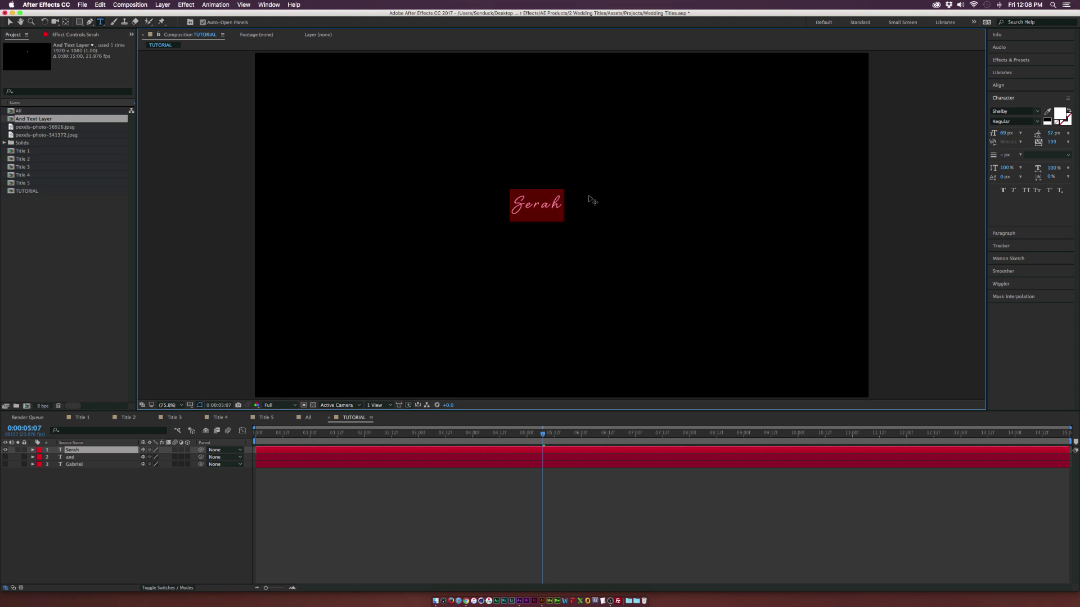
# - Set the new name text to the Omnes font and format it in all caps
pyautogui.click(552, 201)
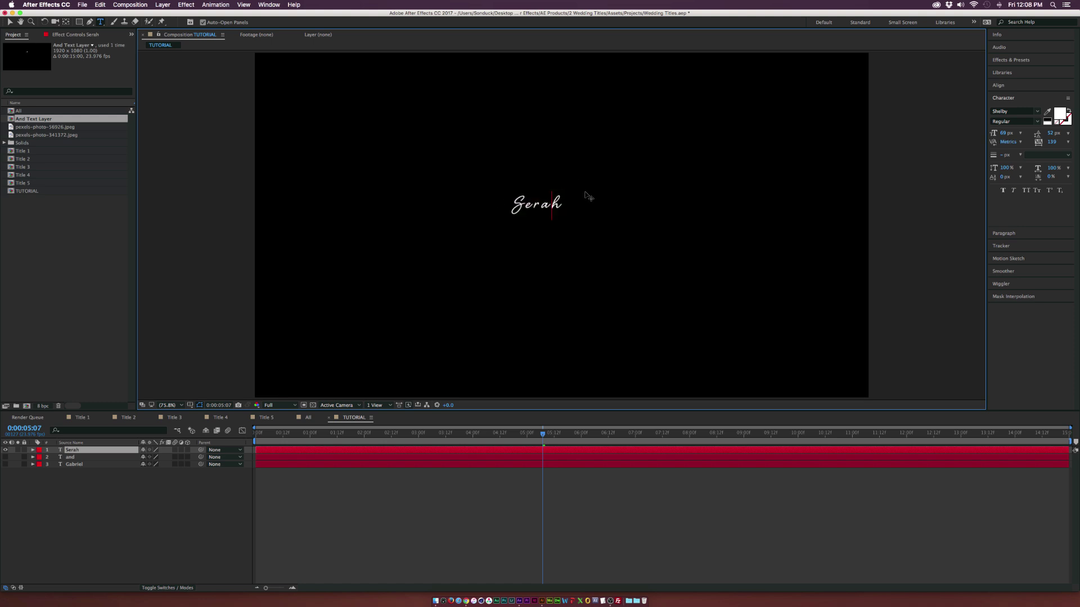
pyautogui.press('super+a')
pyautogui.click(1018, 111)
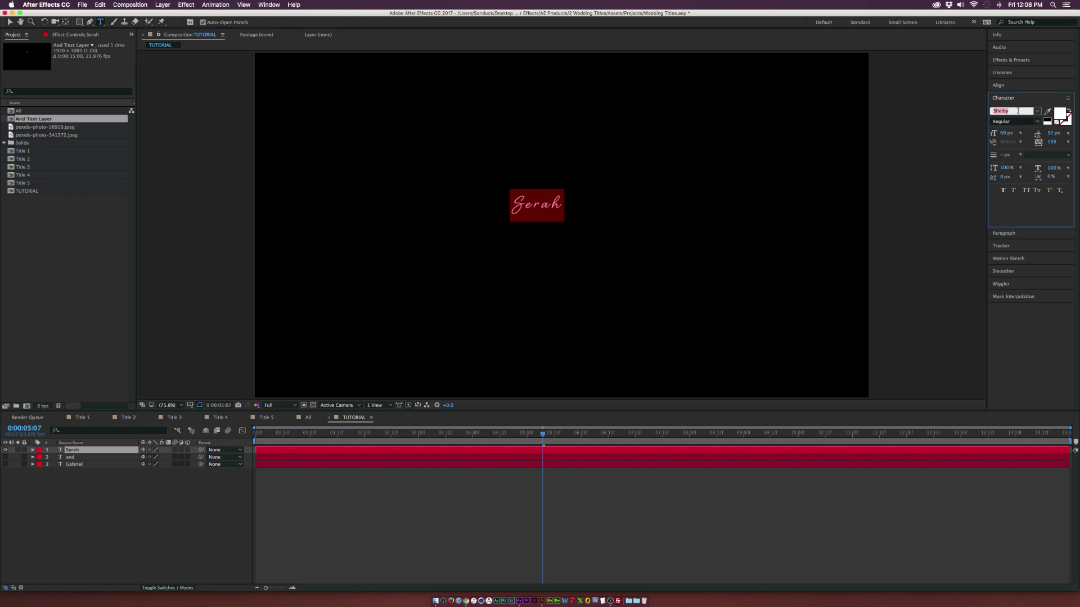
pyautogui.write('Omnes')
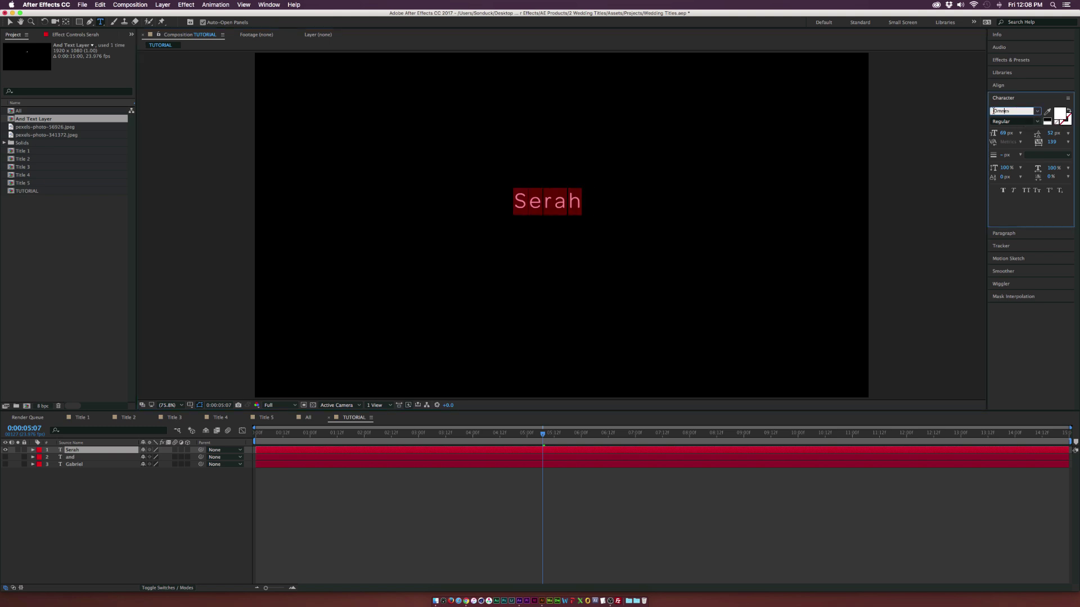
pyautogui.press('Return')
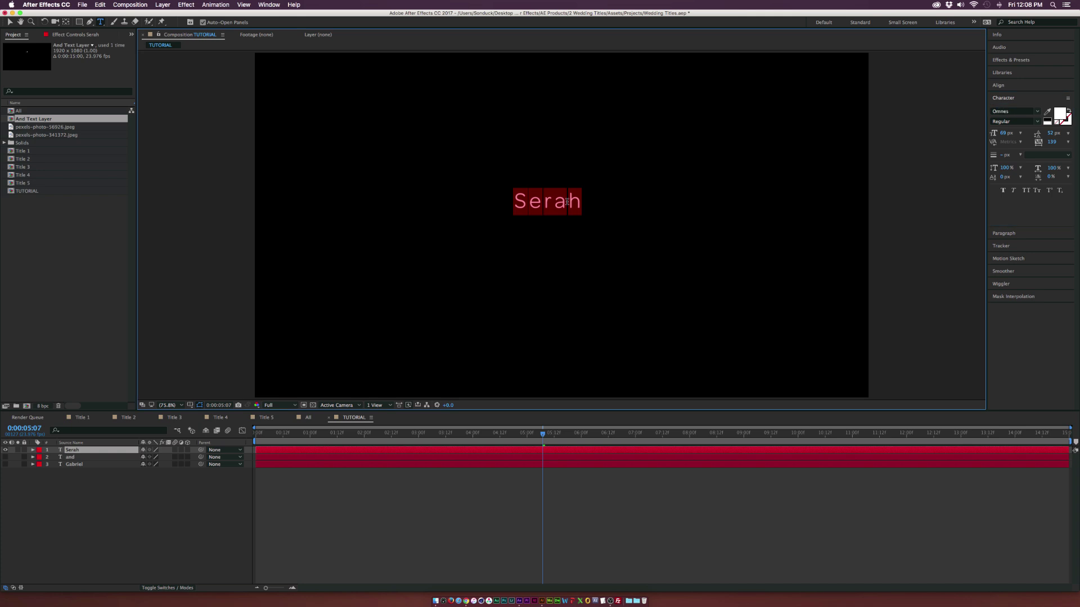
pyautogui.click(1025, 190)
pyautogui.click(566, 201)
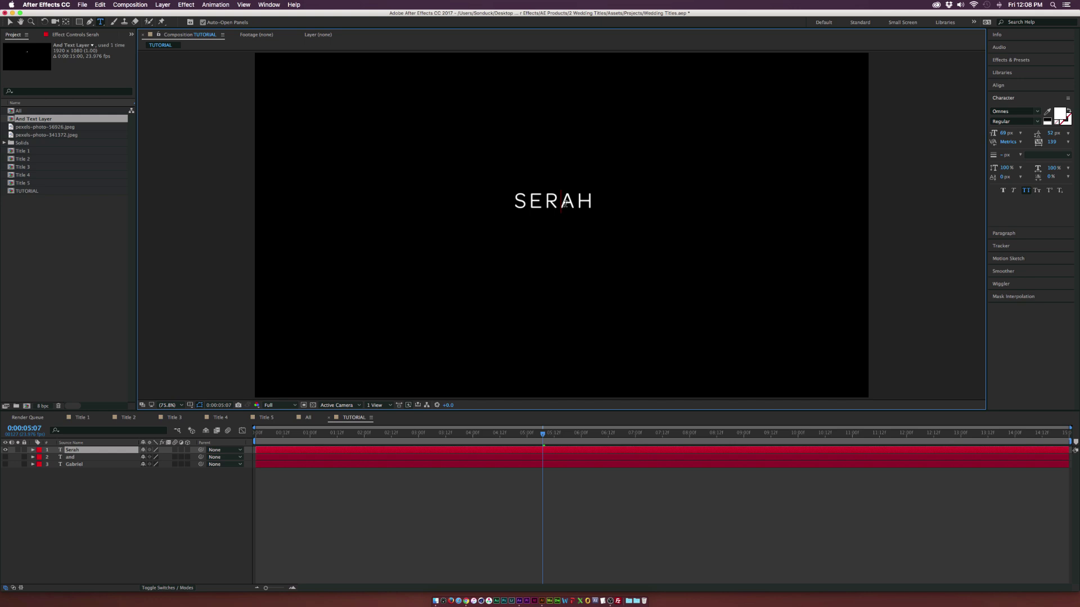
# - Open the Typekit font library from the Creative Cloud app, look through the available font families, and close the page
pyautogui.click(936, 6)
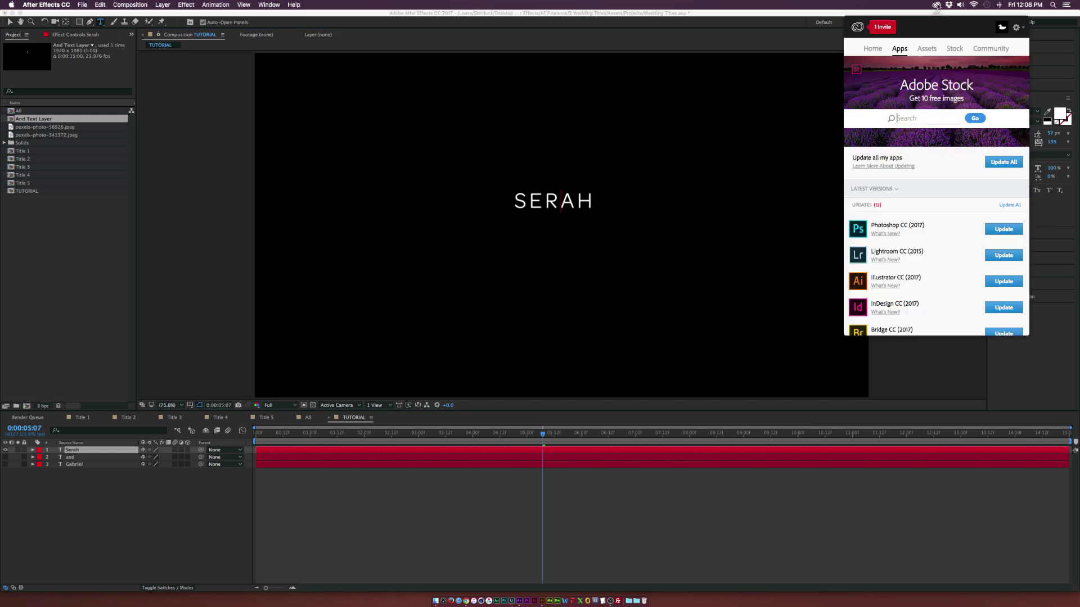
pyautogui.click(927, 50)
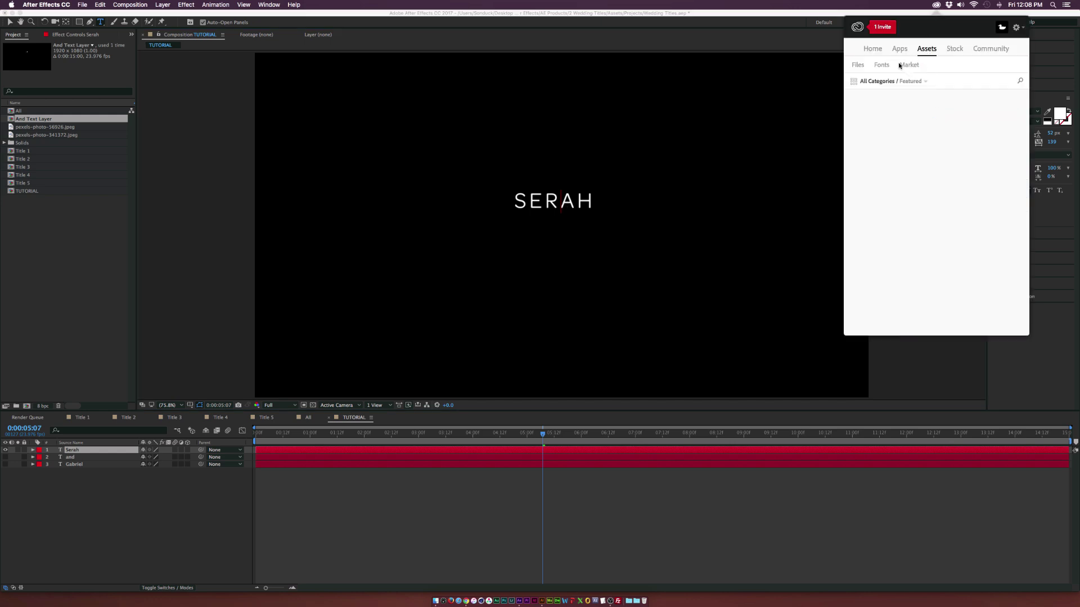
pyautogui.click(885, 65)
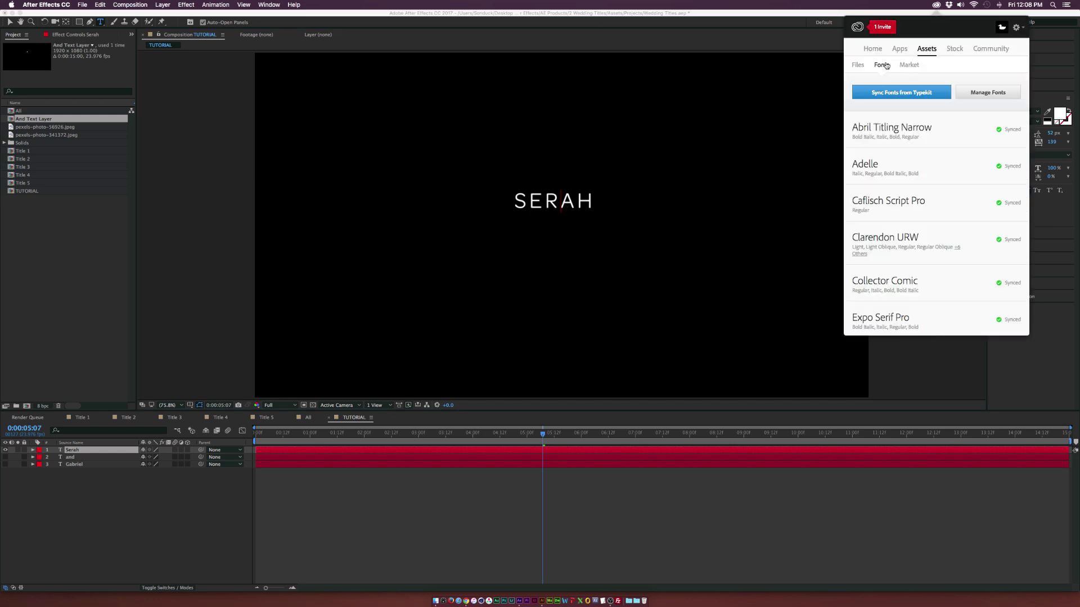
pyautogui.click(903, 93)
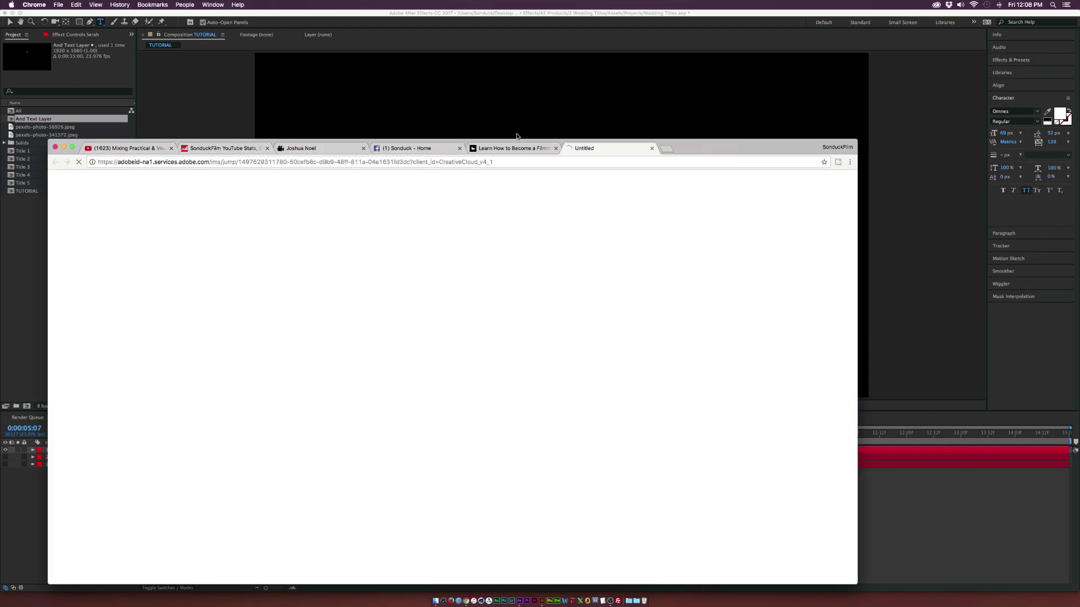
pyautogui.moveTo(680, 154); pyautogui.dragTo(681, 96)
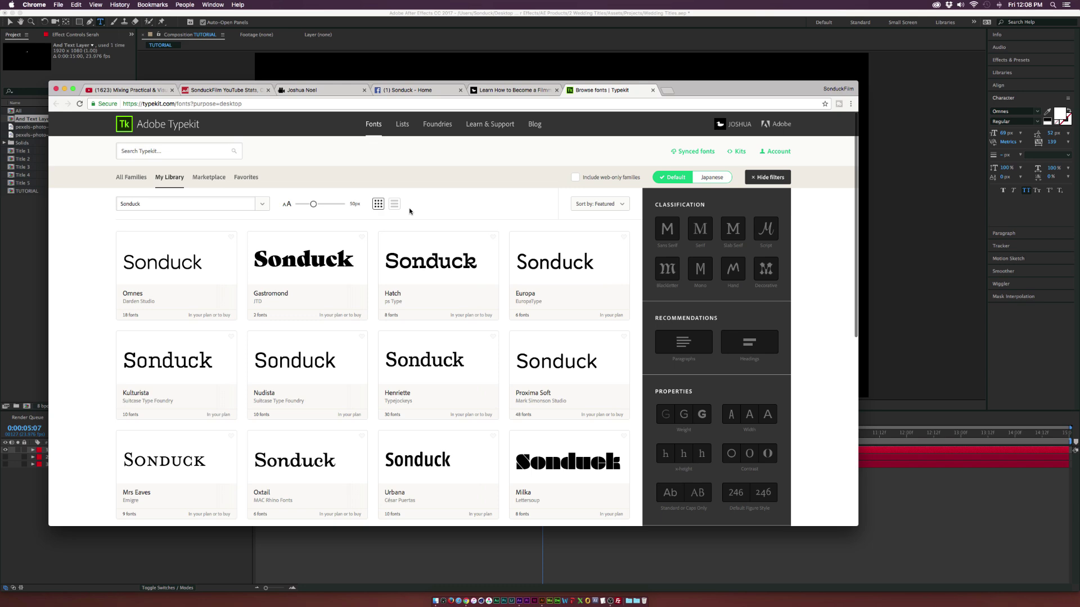
pyautogui.scroll(-5, 111, 345)
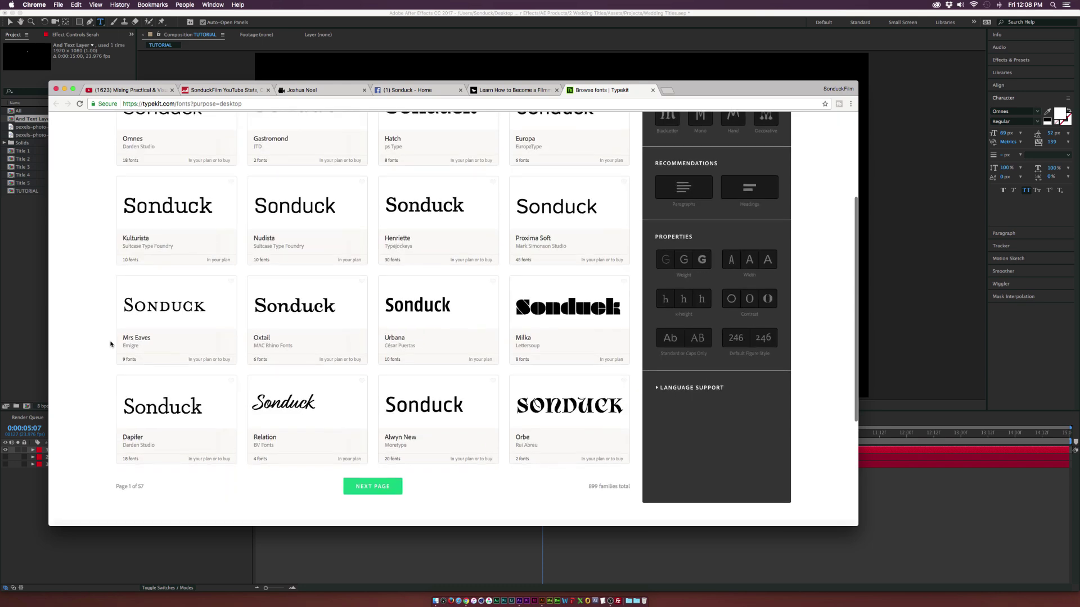
pyautogui.scroll(-3, 111, 344)
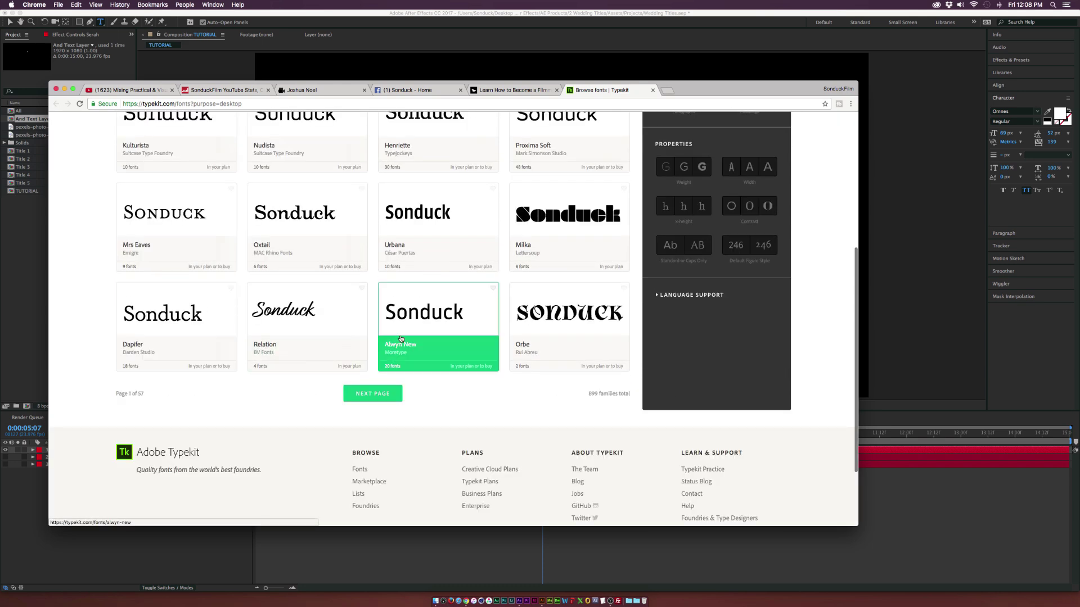
pyautogui.scroll(10, 401, 338)
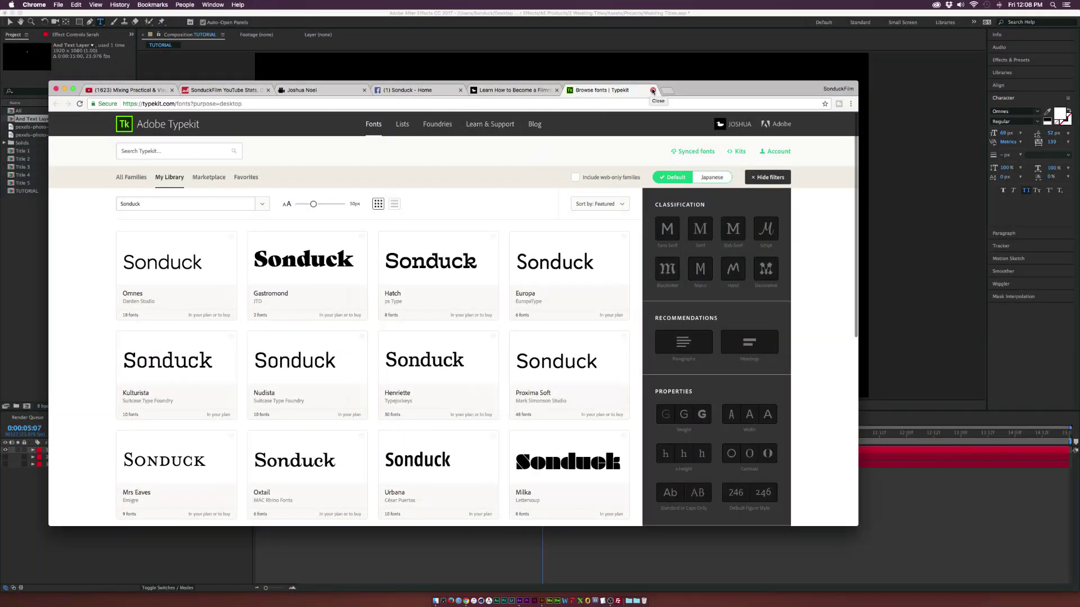
pyautogui.moveTo(675, 90); pyautogui.dragTo(0, 169)
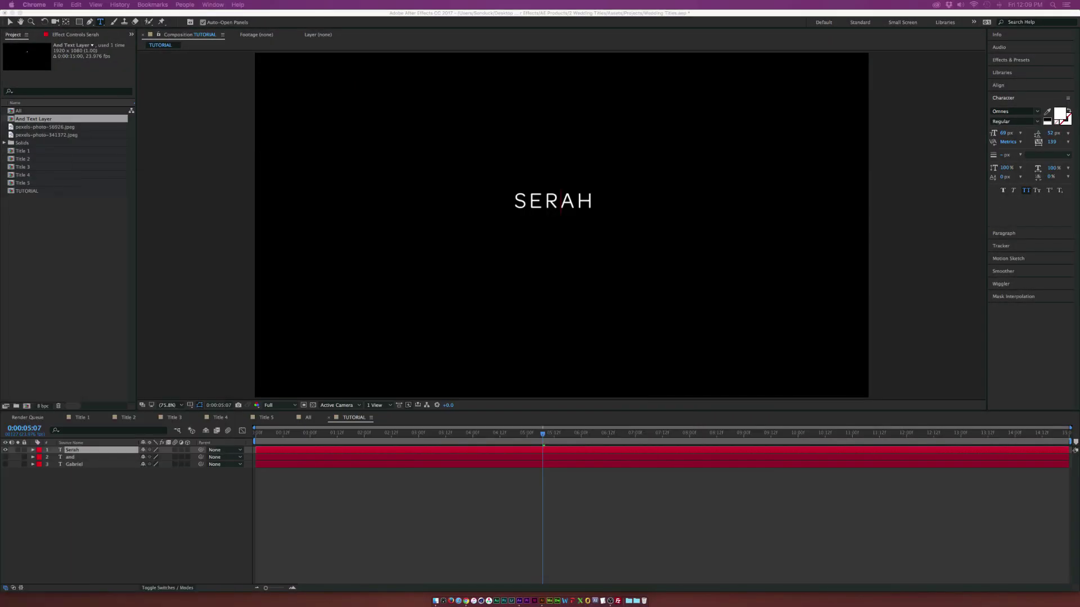
# - Make the hidden "and" layer and the groom's name layer visible in the TUTORIAL composition
pyautogui.click(92, 498)
pyautogui.click(72, 443)
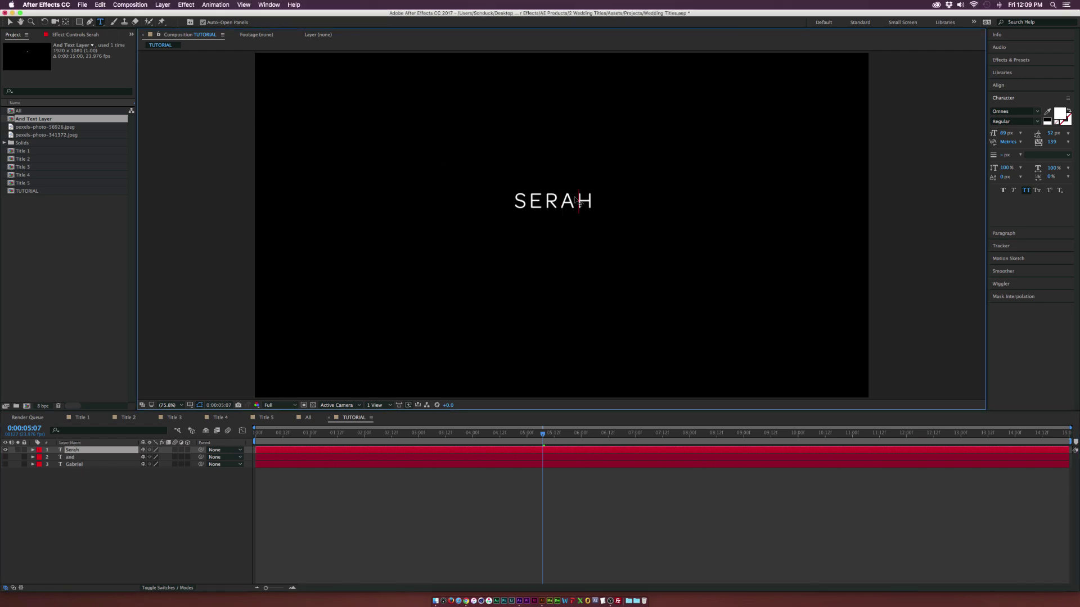
pyautogui.press('super+a')
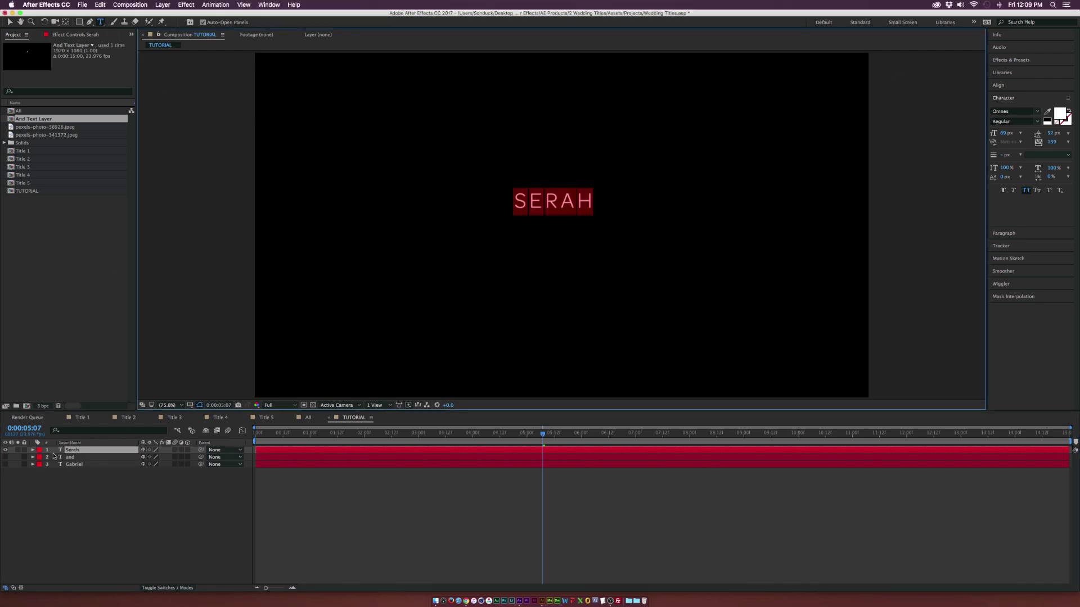
pyautogui.moveTo(5, 457); pyautogui.dragTo(5, 464)
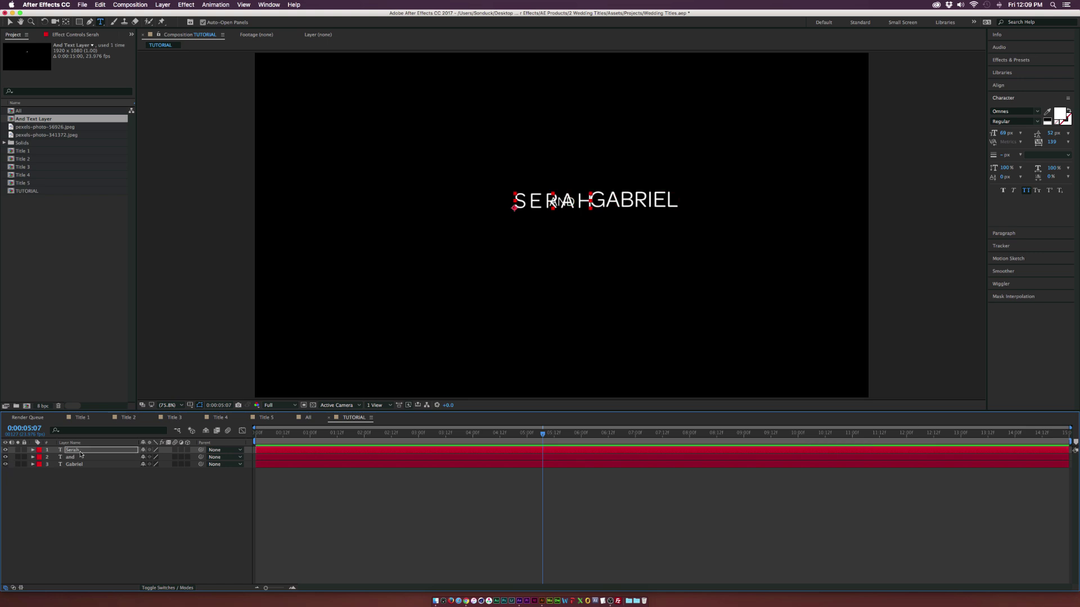
# - Move the bride's name to the left of the word AND so the three texts form one line
pyautogui.press('v')
pyautogui.moveTo(543, 209); pyautogui.dragTo(484, 209)
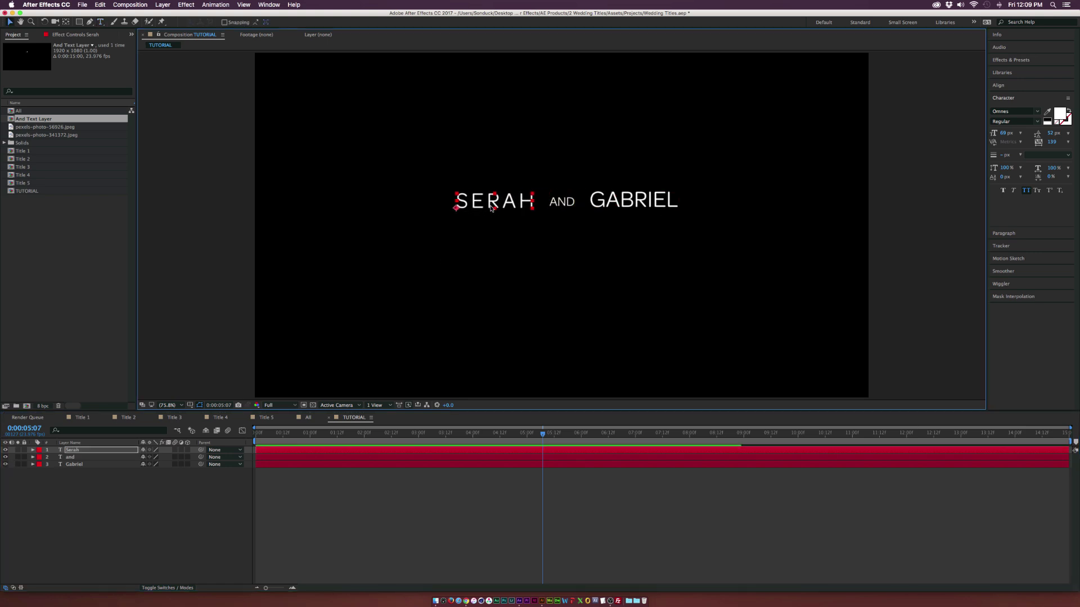
pyautogui.click(534, 269)
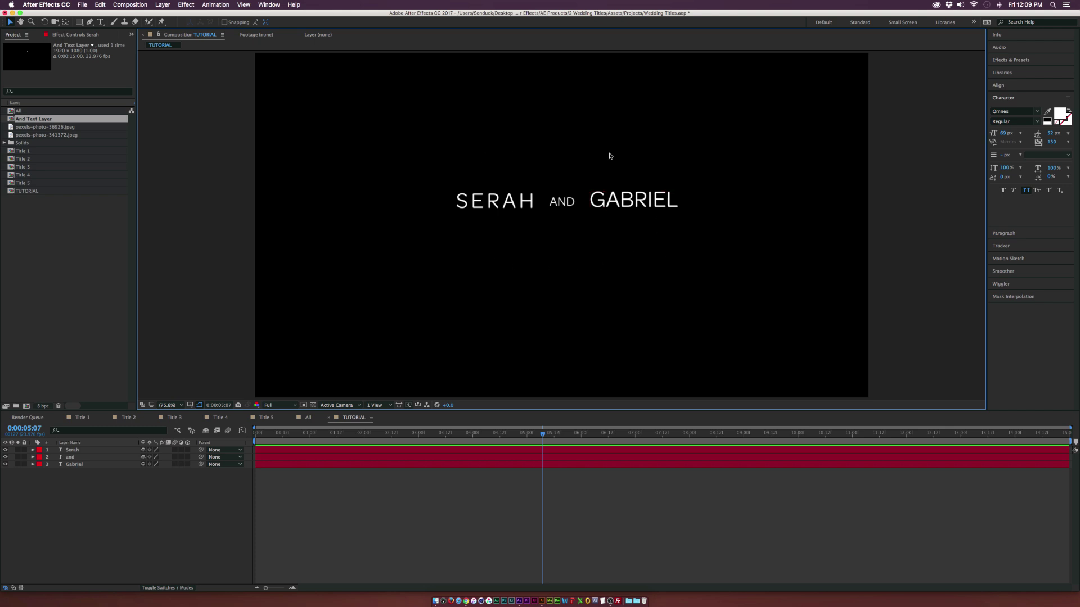
pyautogui.click(579, 202)
pyautogui.click(559, 213)
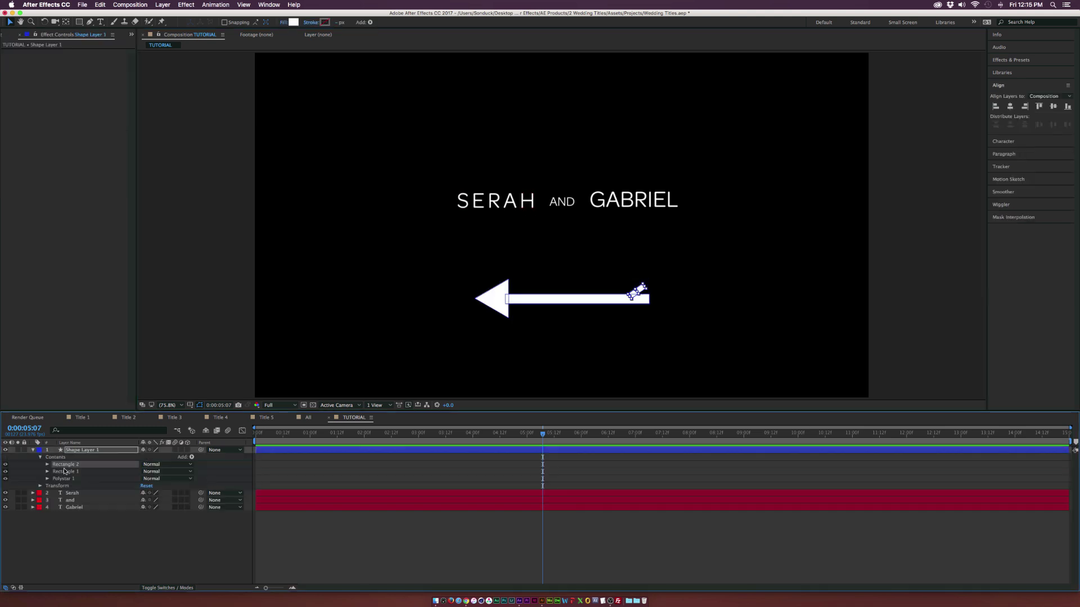
# - Duplicate Rectangle 2, the tail feather of the arrow shape, and set the copy's rotation to 35°
pyautogui.click(100, 4)
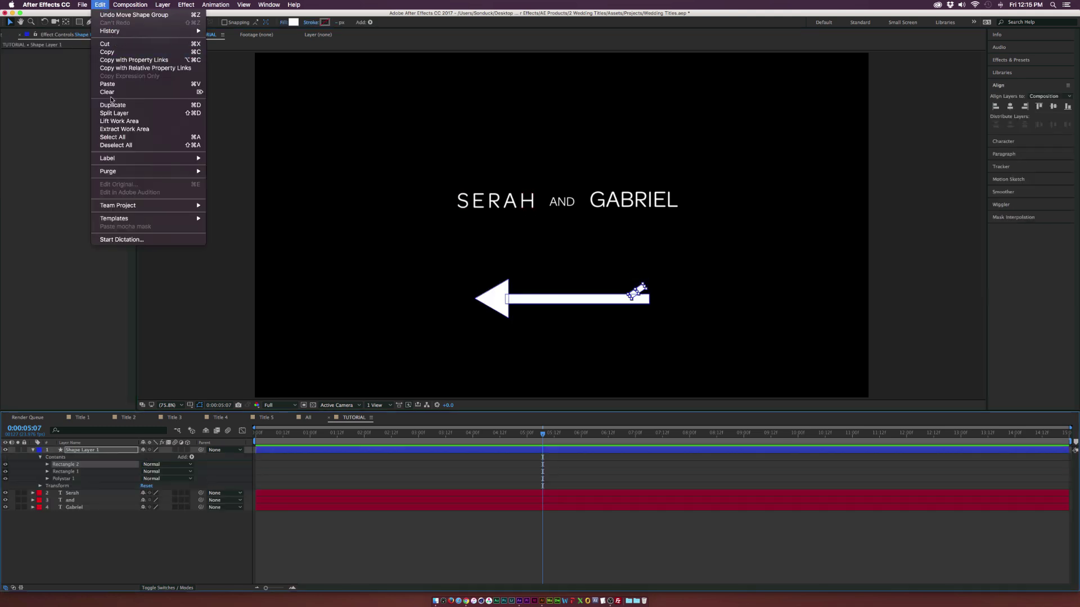
pyautogui.click(140, 106)
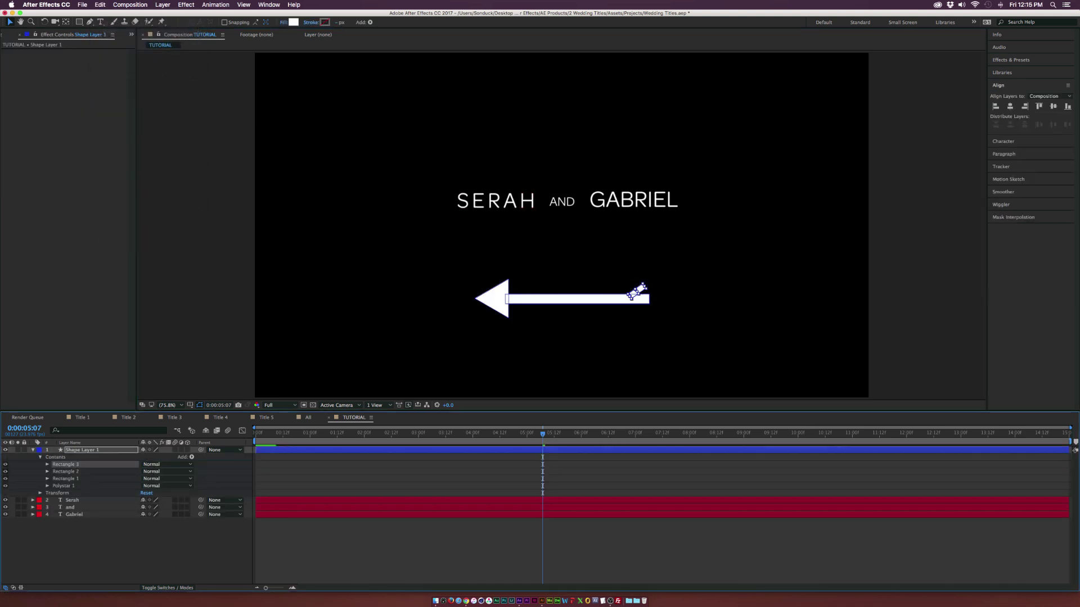
pyautogui.click(47, 464)
pyautogui.click(55, 493)
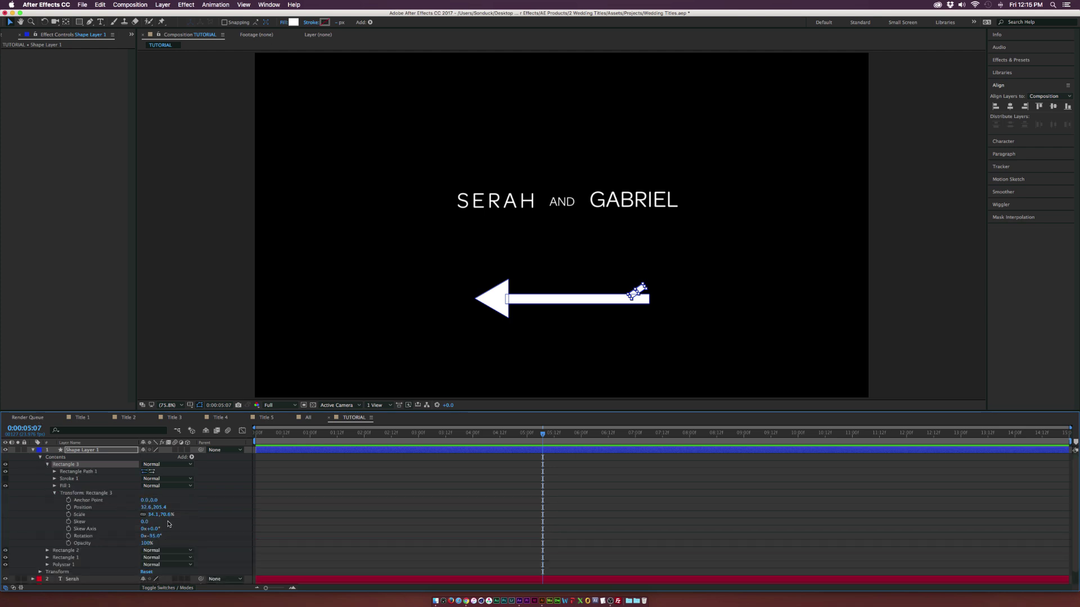
pyautogui.click(153, 536)
pyautogui.write('35')
pyautogui.press('Return')
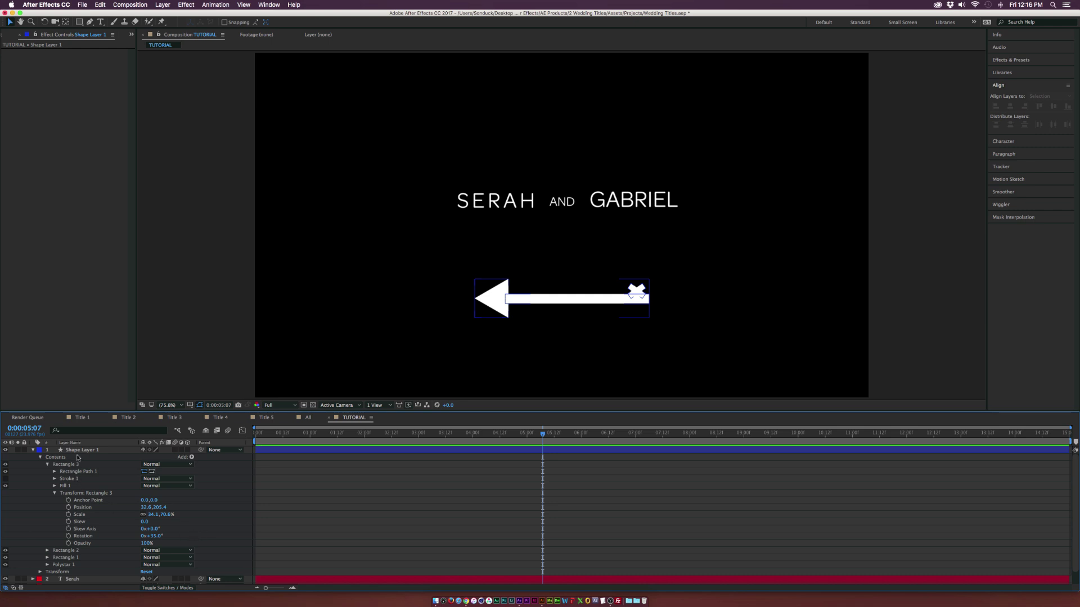
# - Move the duplicated feather below the arrow shaft to mirror the upper one, and collapse its properties
pyautogui.click(71, 467)
pyautogui.hotkey('shift', 'Down')
pyautogui.hotkey('shift', 'Down')
pyautogui.hotkey('shift', 'Down')
pyautogui.hotkey('shift', 'Down')
pyautogui.moveTo(643, 308); pyautogui.dragTo(642, 311)
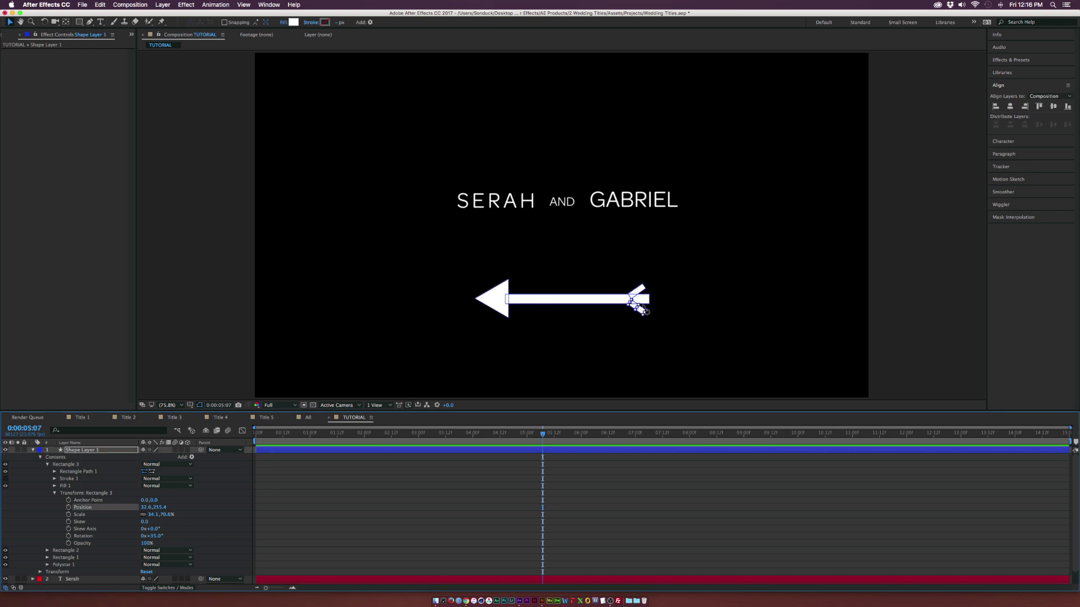
pyautogui.click(687, 283)
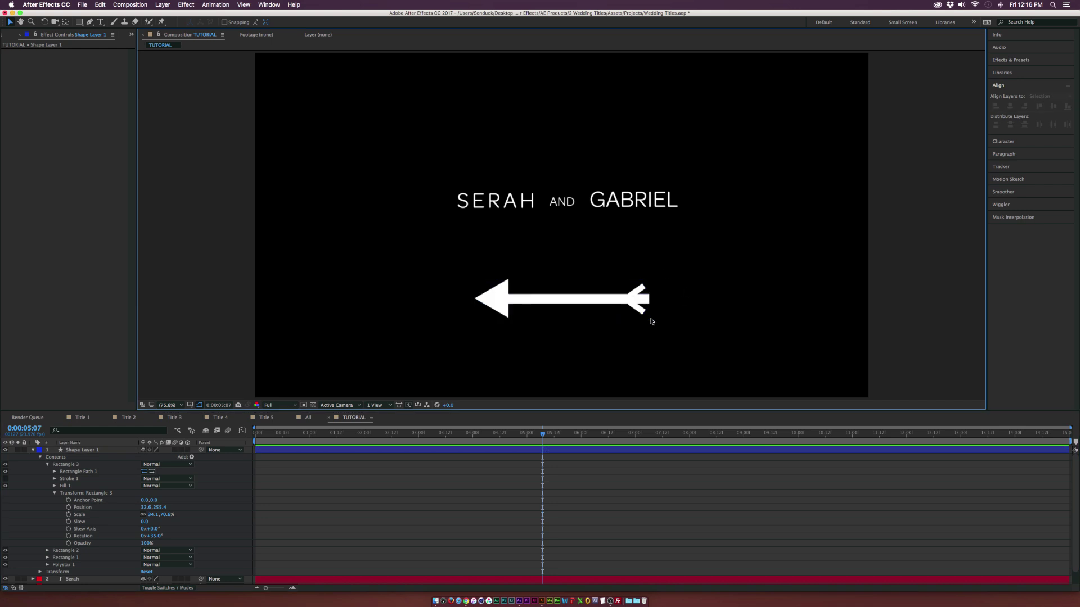
pyautogui.click(33, 467)
pyautogui.click(47, 464)
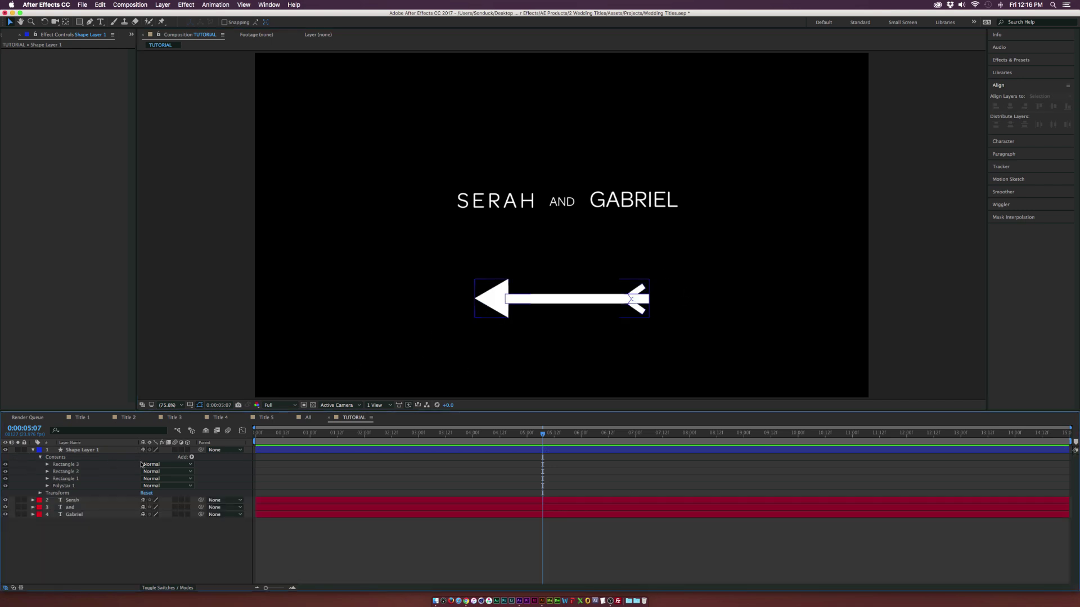
# - Add Wiggle Paths to the whole arrow shape layer and preview the motion
pyautogui.click(192, 457)
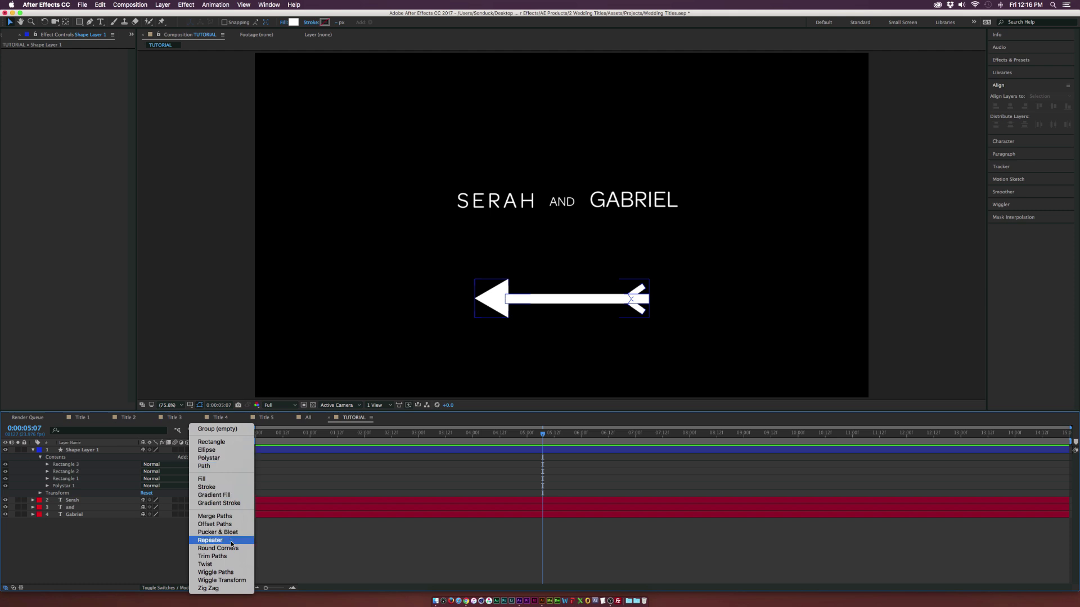
pyautogui.click(220, 570)
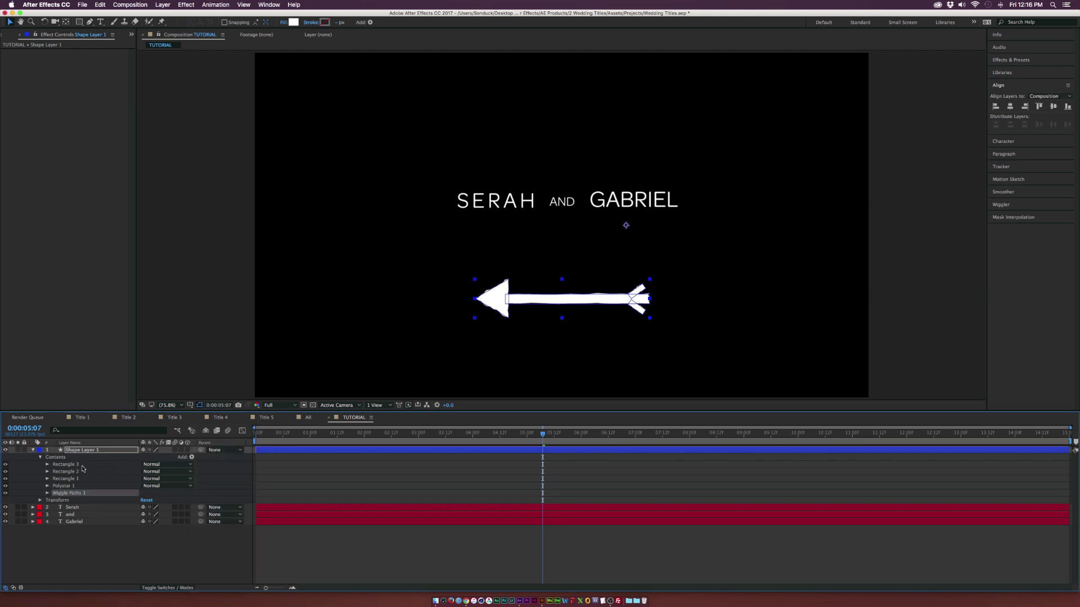
pyautogui.click(104, 462)
pyautogui.press('space')
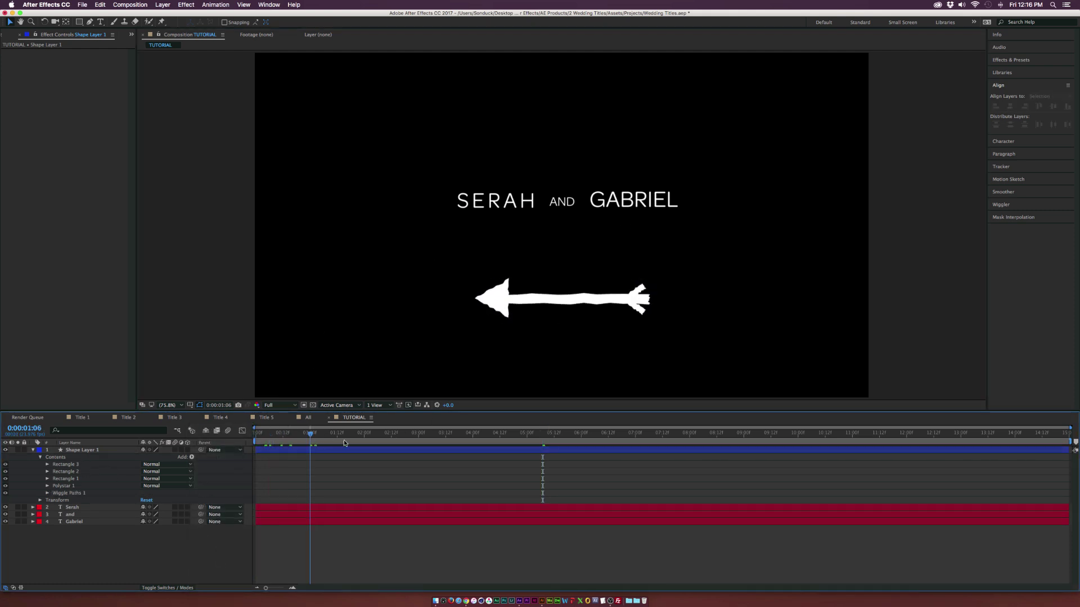
# - Set the Wiggle Paths size to 23 and its detail to 1
pyautogui.click(47, 493)
pyautogui.moveTo(146, 501)
pyautogui.mouseDown()
pyautogui.moveTo(158, 501)
pyautogui.moveTo(138, 508)
pyautogui.mouseUp()
pyautogui.click(185, 499)
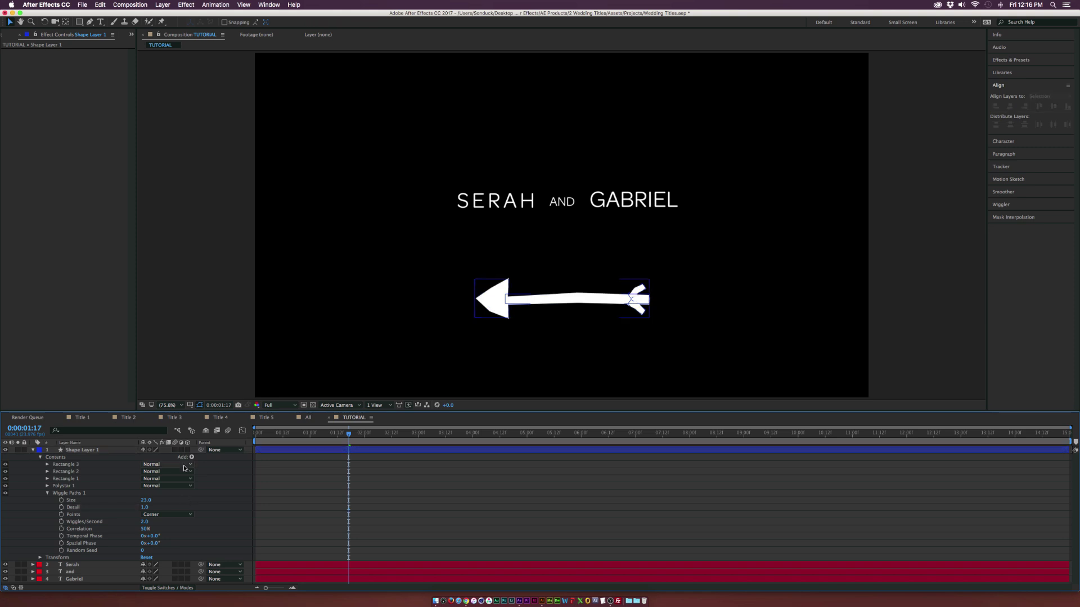
# - Set the arrow's Wiggle Paths size to 16 and make the shaft, Rectangle 1, thinner
pyautogui.moveTo(145, 500); pyautogui.dragTo(141, 500)
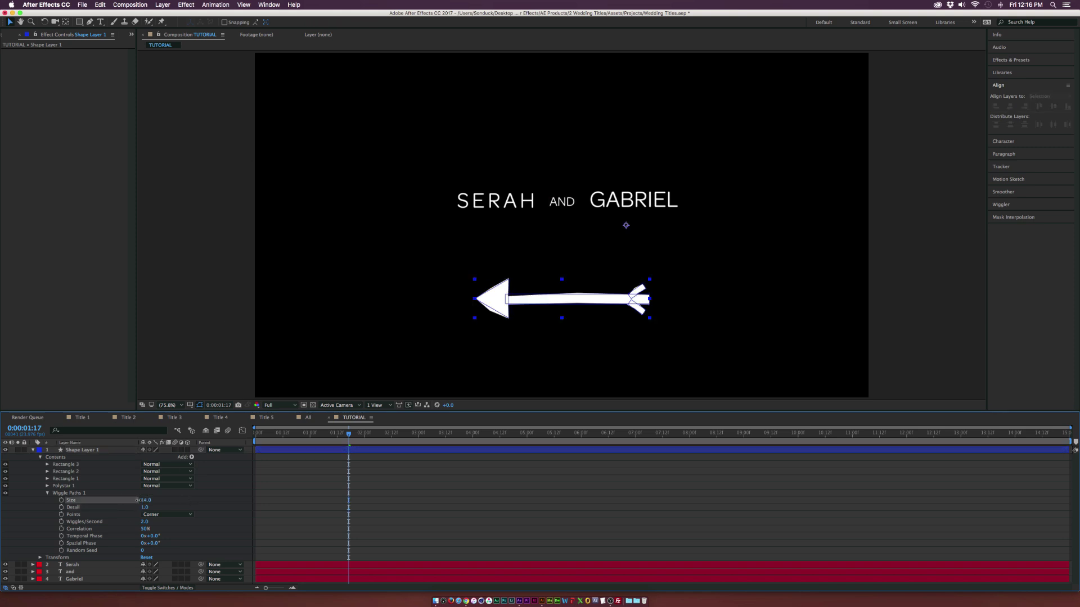
pyautogui.click(173, 501)
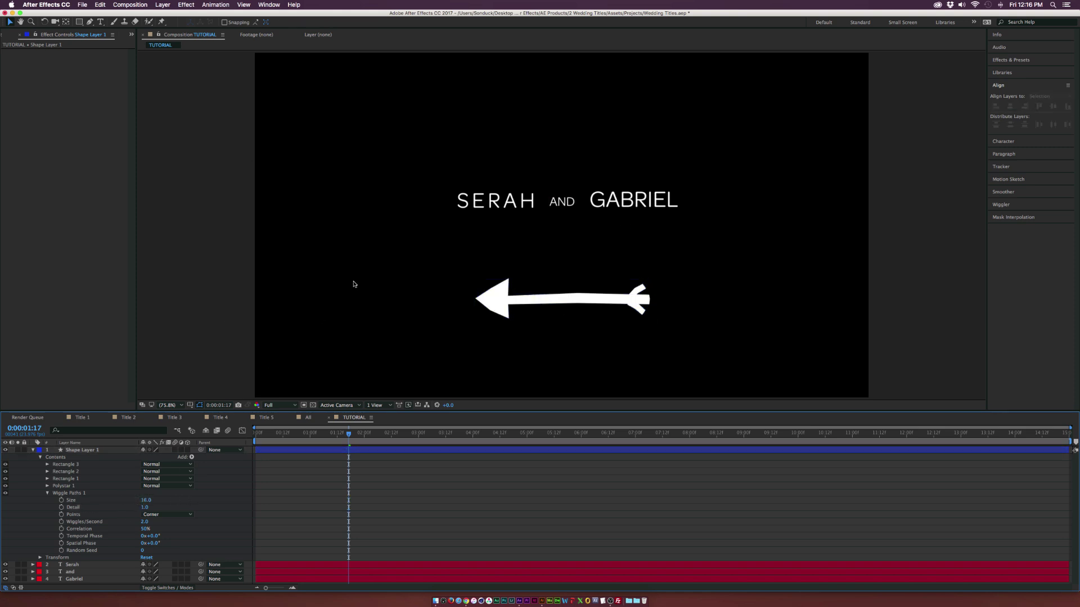
pyautogui.click(540, 299)
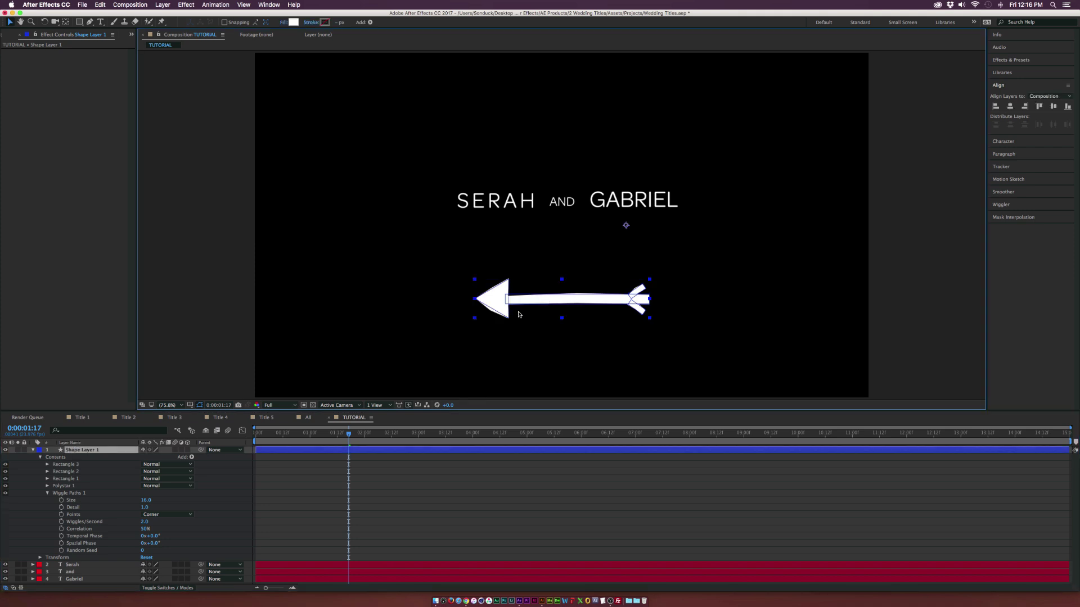
pyautogui.click(71, 479)
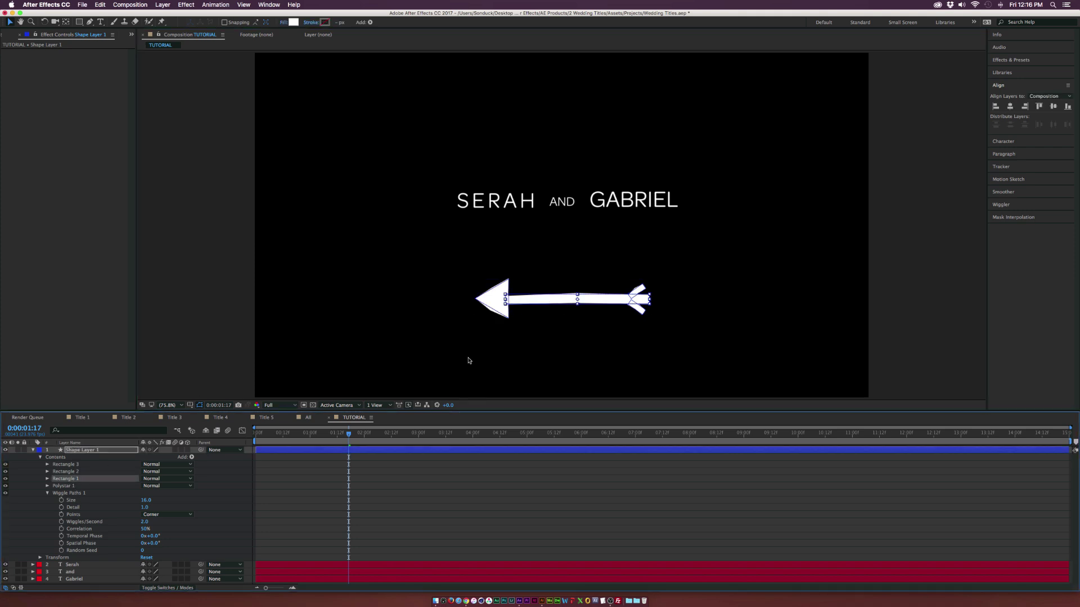
pyautogui.click(578, 304)
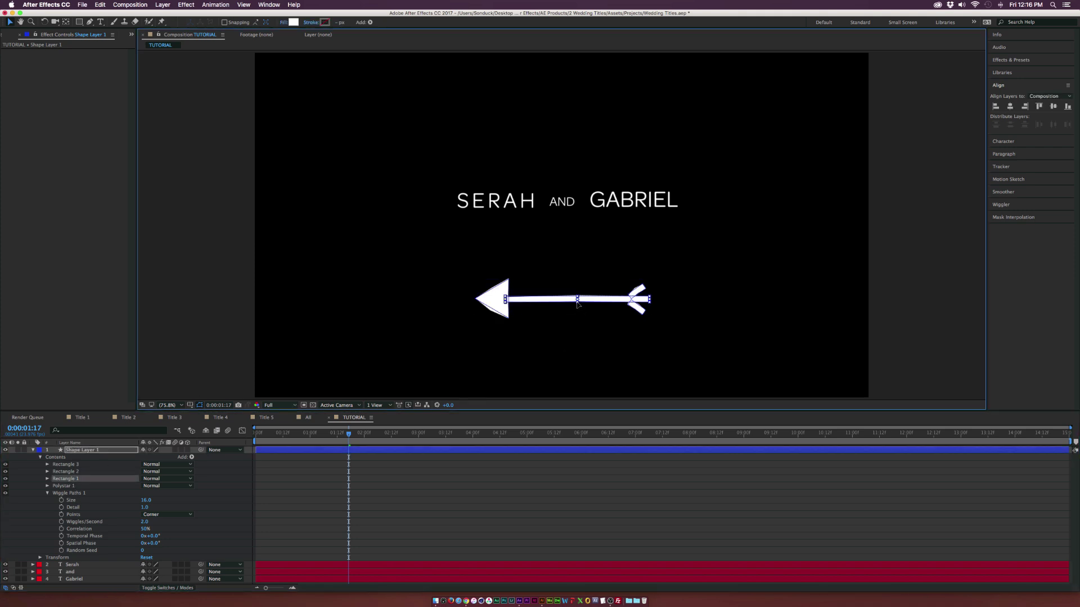
# - Adjust the correlation of the arrow's Wiggle Paths to even out the wobble along its edges
pyautogui.click(160, 529)
pyautogui.moveTo(144, 529); pyautogui.dragTo(132, 530)
pyautogui.click(173, 530)
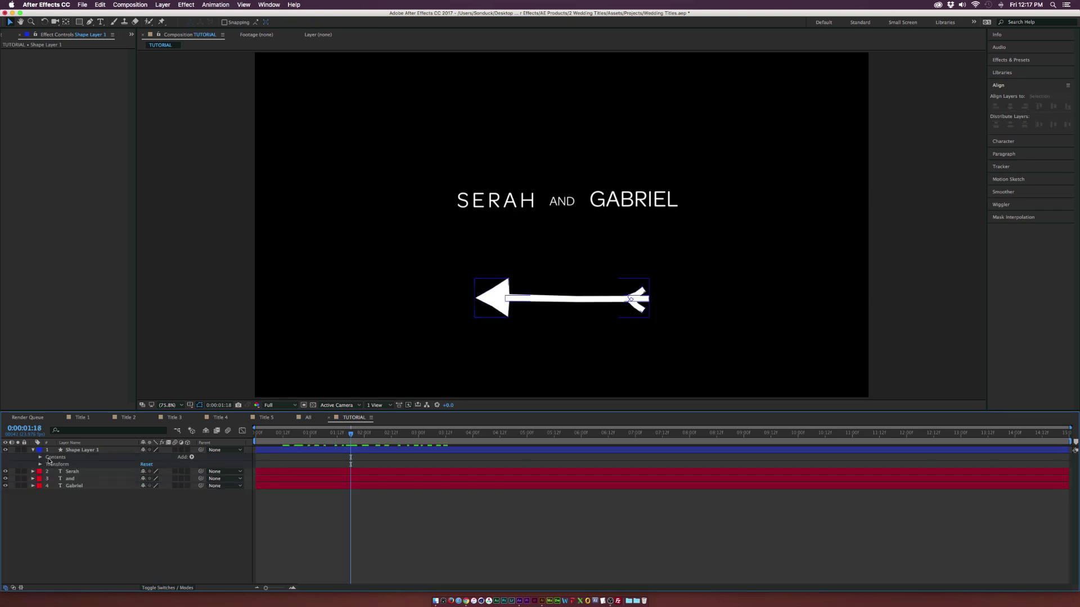
# - Add an empty group to the arrow layer and move all its shapes and Wiggle Paths into that group
pyautogui.click(52, 458)
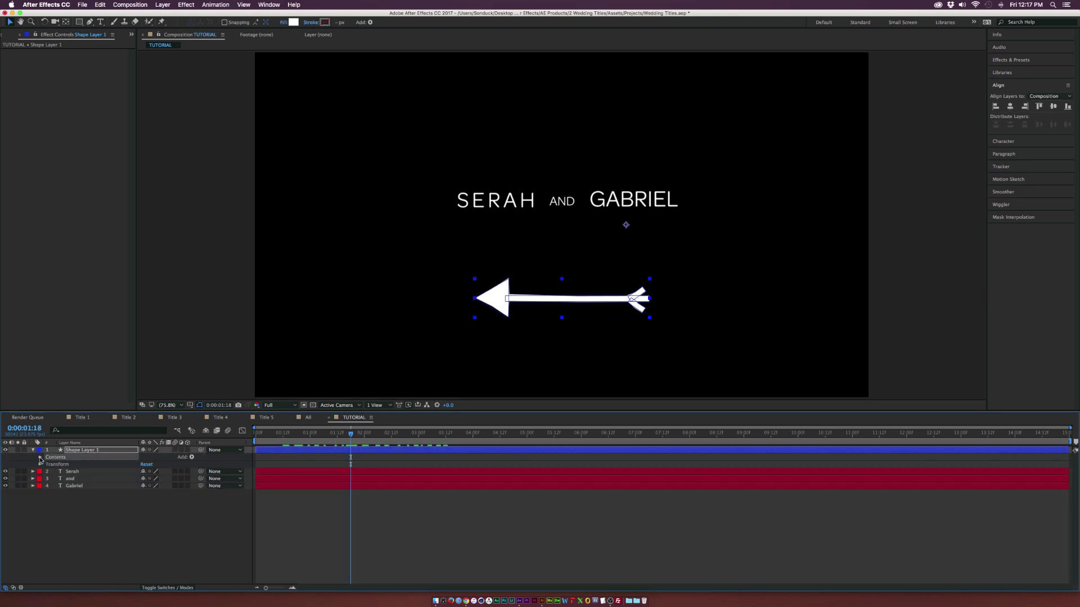
pyautogui.click(40, 457)
pyautogui.click(48, 493)
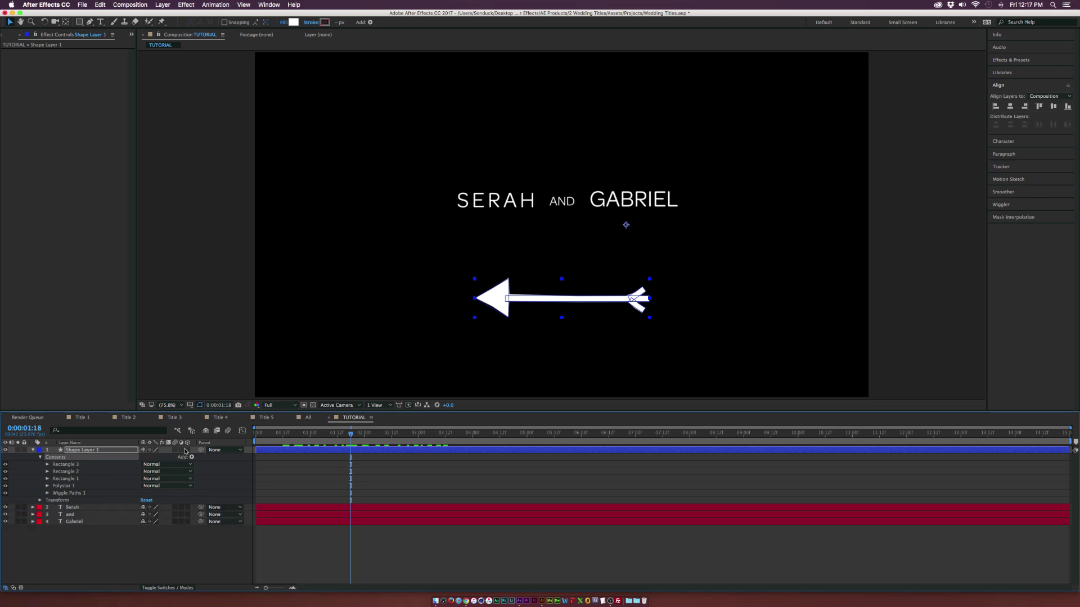
pyautogui.click(191, 457)
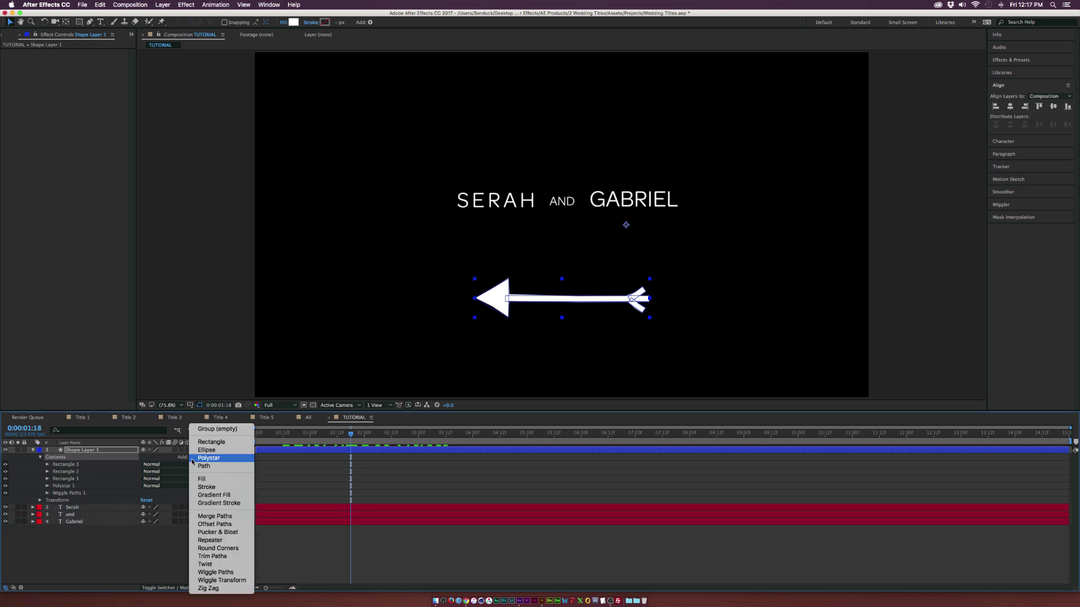
pyautogui.click(213, 429)
pyautogui.click(73, 465)
pyautogui.keyDown('shift'); pyautogui.click(66, 485); pyautogui.keyUp('shift')
pyautogui.moveTo(66, 485); pyautogui.dragTo(65, 493)
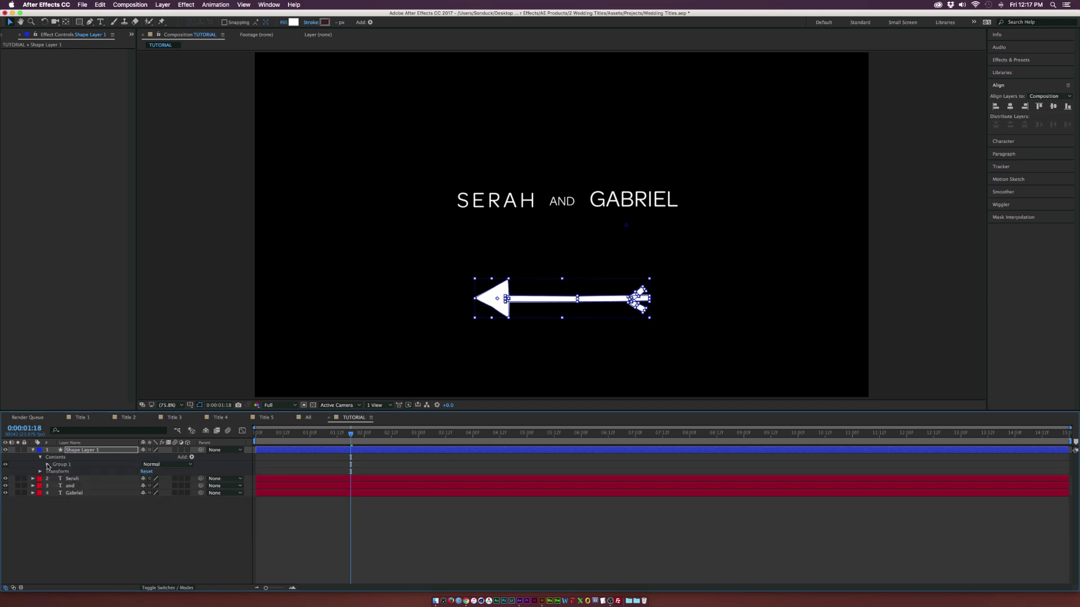
# - Scale the arrow group down to 51% and place the arrow beneath the first name, pointing outward
pyautogui.click(48, 465)
pyautogui.click(54, 508)
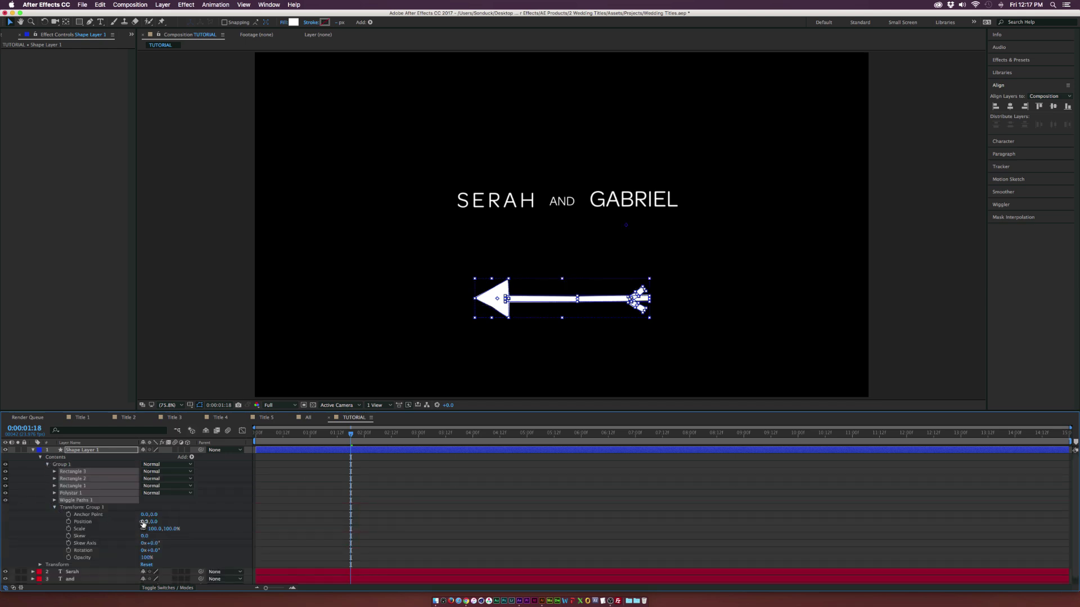
pyautogui.moveTo(152, 530); pyautogui.dragTo(133, 530)
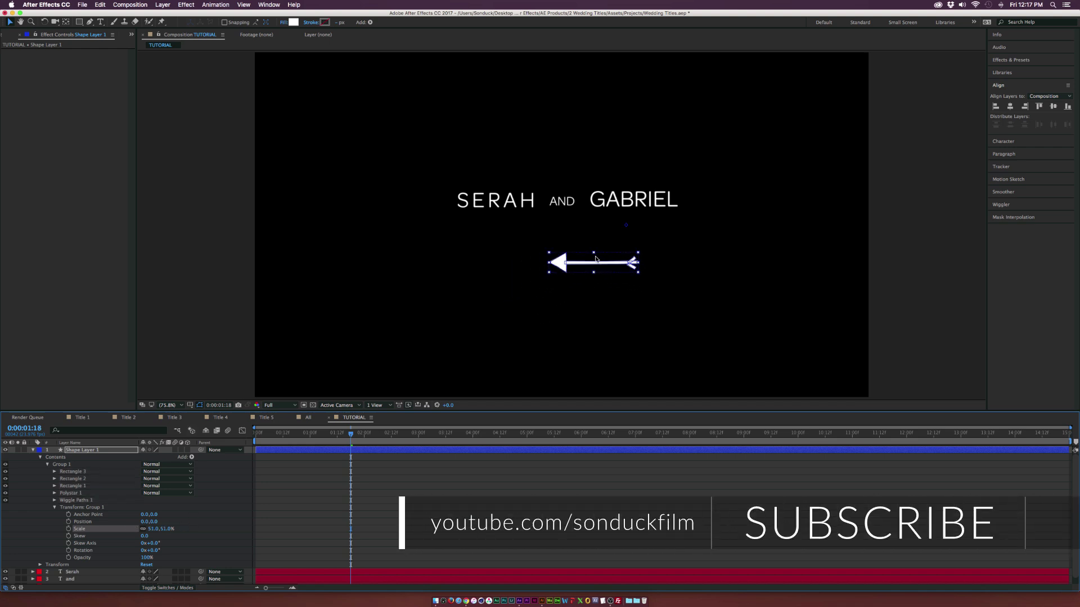
pyautogui.moveTo(559, 266); pyautogui.dragTo(412, 232)
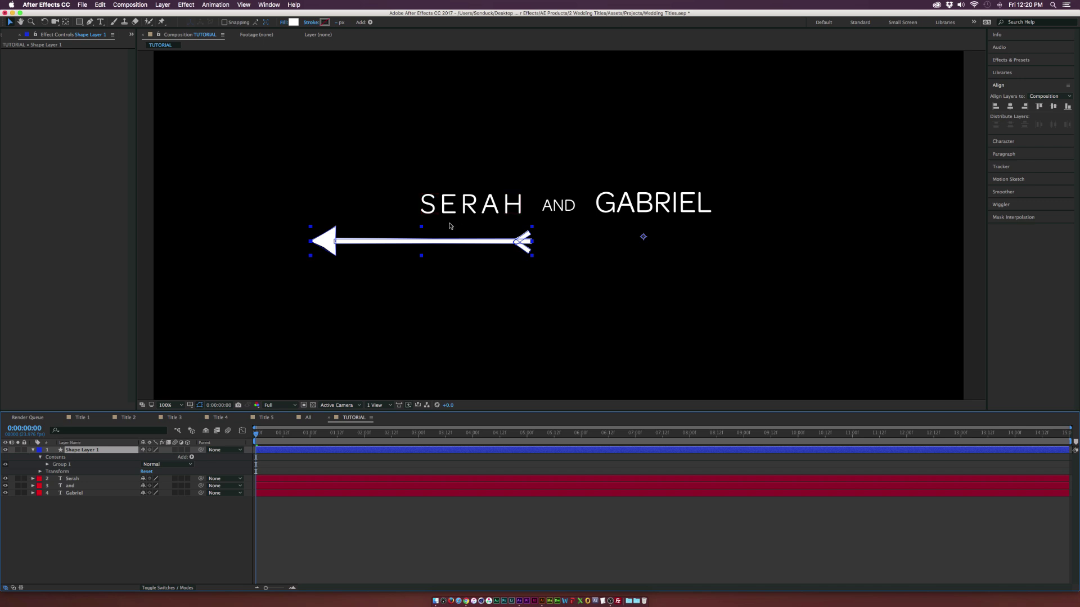
pyautogui.click(405, 279)
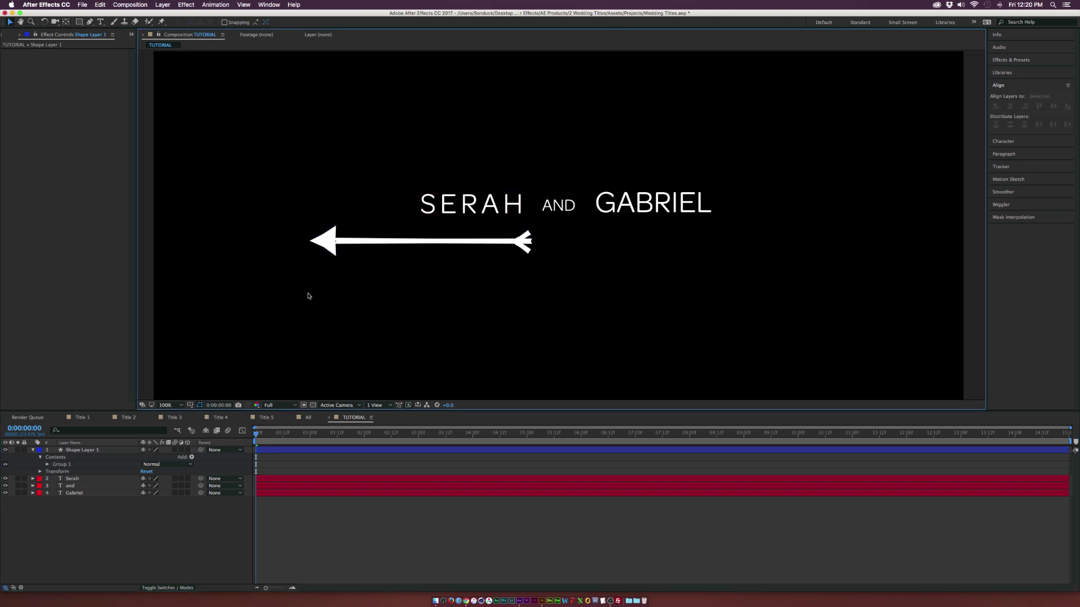
# - Duplicate the arrow group and set the copy's rotation to 180°
pyautogui.click(64, 465)
pyautogui.click(102, 5)
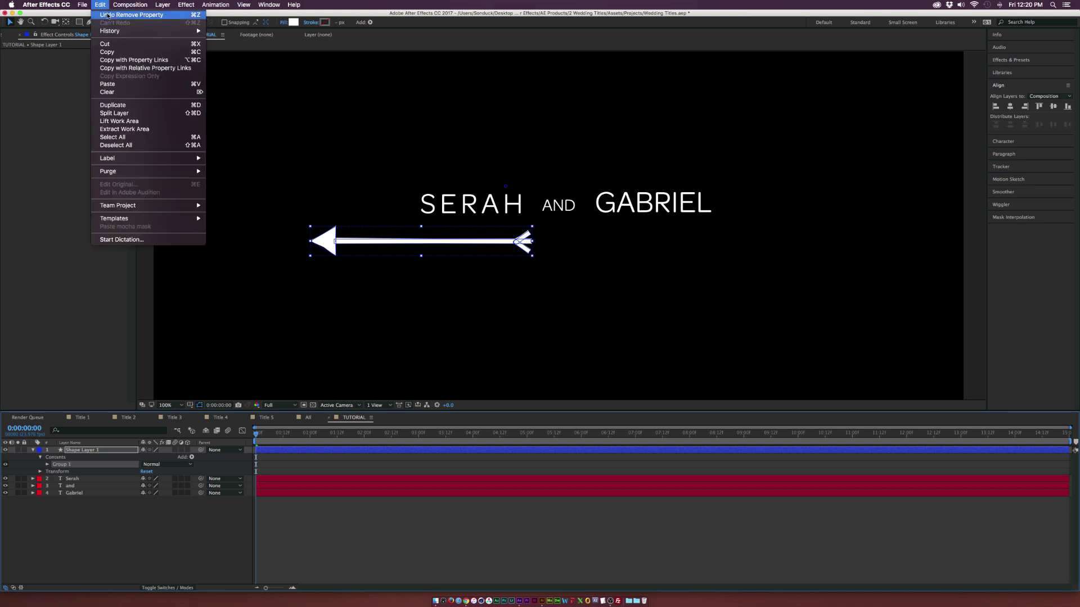
pyautogui.click(113, 106)
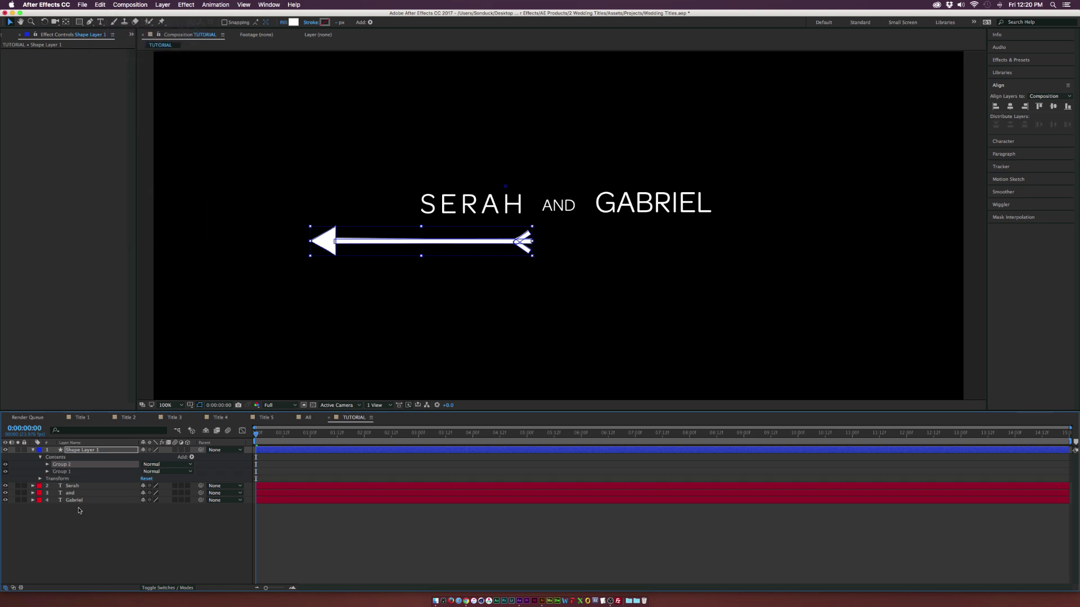
pyautogui.click(48, 464)
pyautogui.click(55, 507)
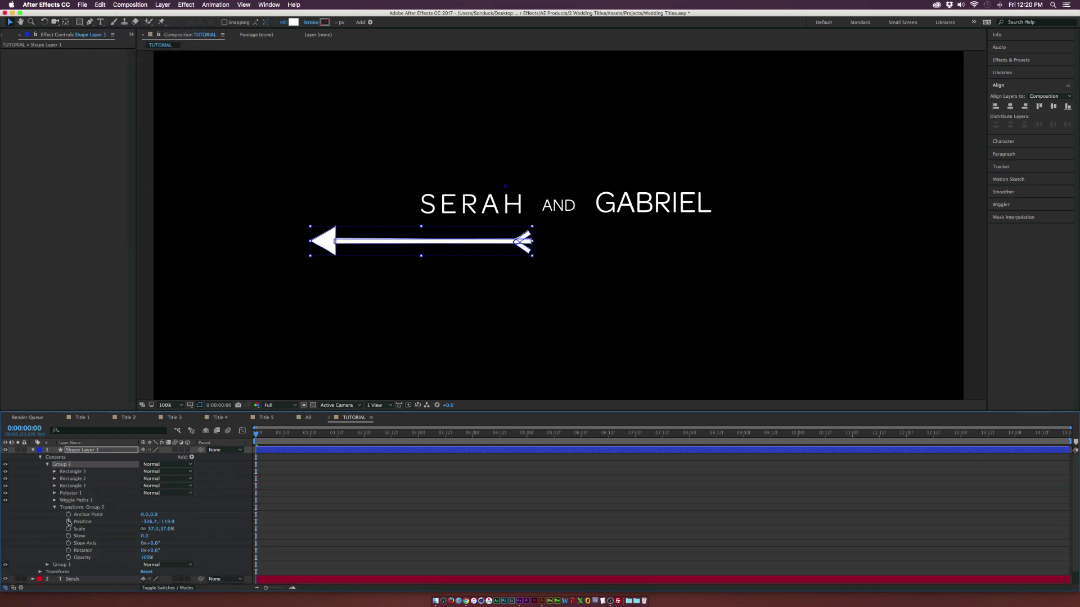
pyautogui.click(152, 550)
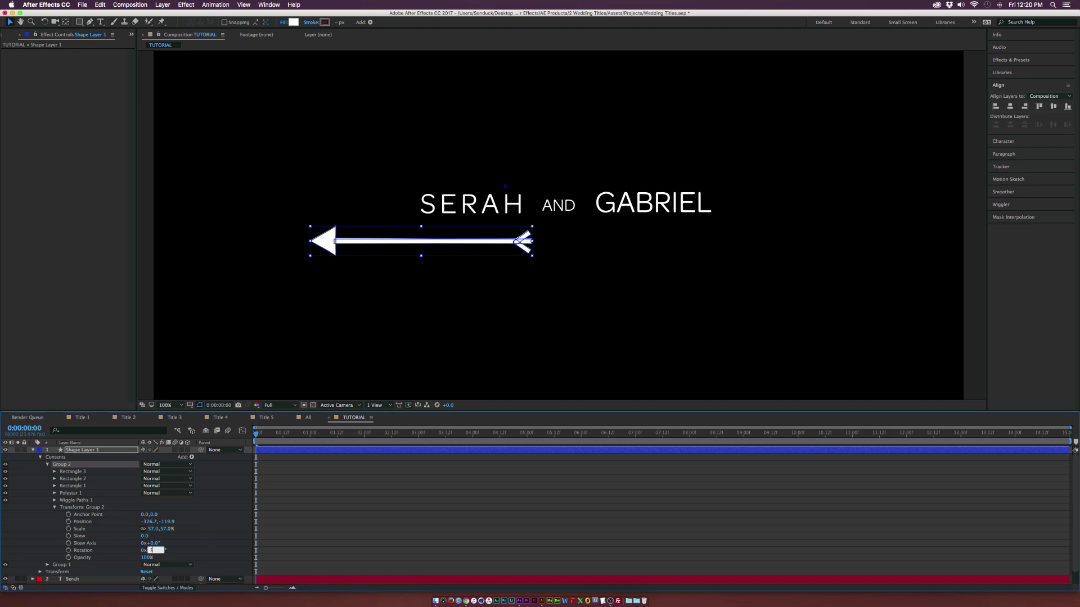
pyautogui.click(203, 535)
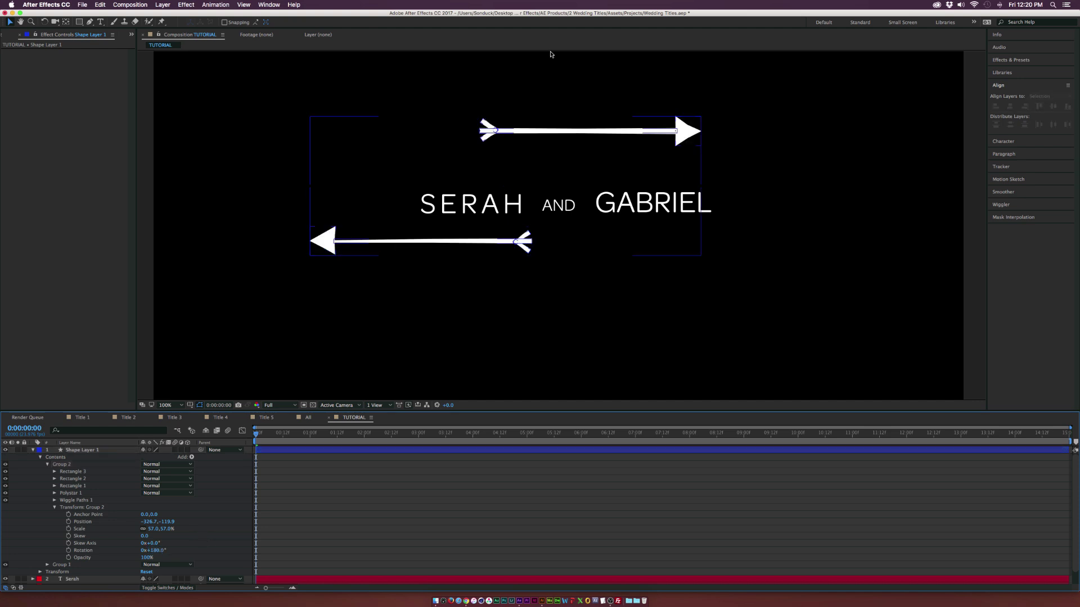
# - Move the rotated arrow beneath the second name, level with the first arrow, and rename the shape layer Arrows
pyautogui.click(62, 465)
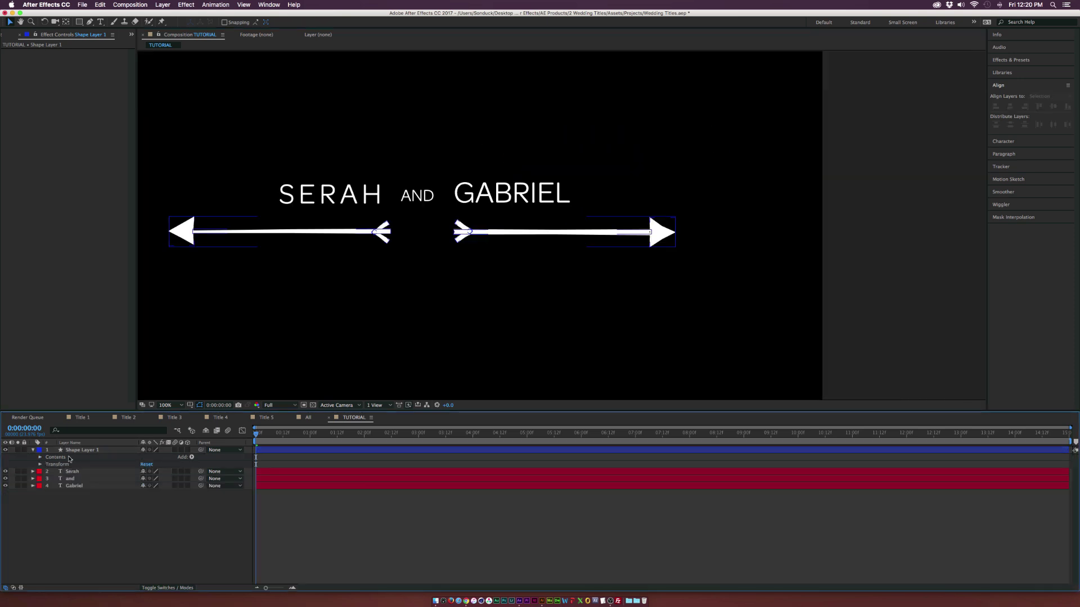
pyautogui.click(75, 451)
pyautogui.press('Return')
pyautogui.write('Arrows')
pyautogui.press('Return')
pyautogui.click(159, 82)
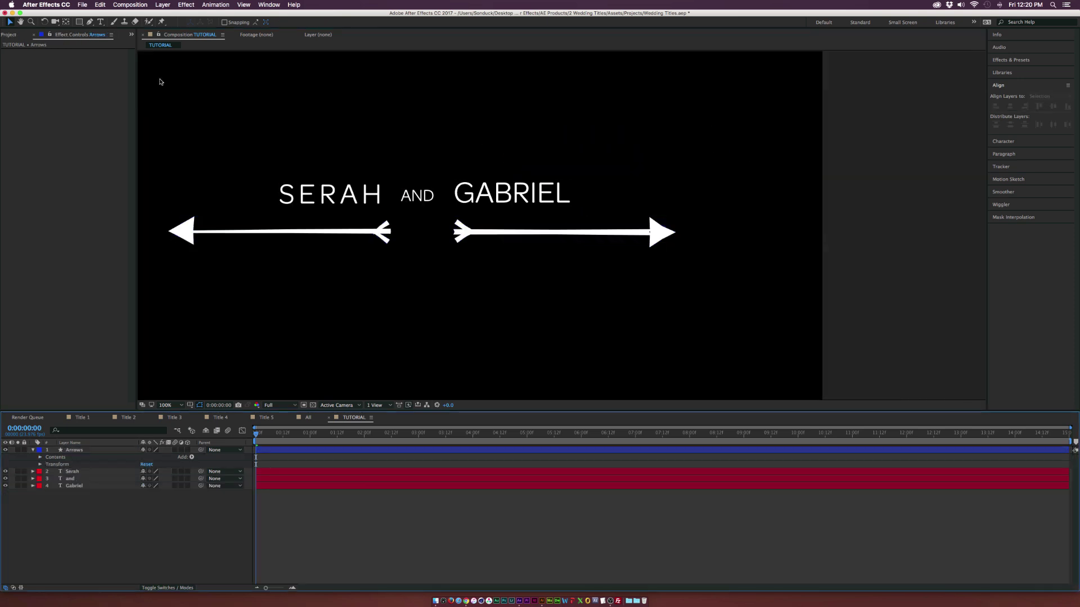
# - Draw a small white circle on a new shape layer between the tails of the two arrows
pyautogui.moveTo(79, 21); pyautogui.dragTo(129, 58)
pyautogui.press('.')
pyautogui.press('.')
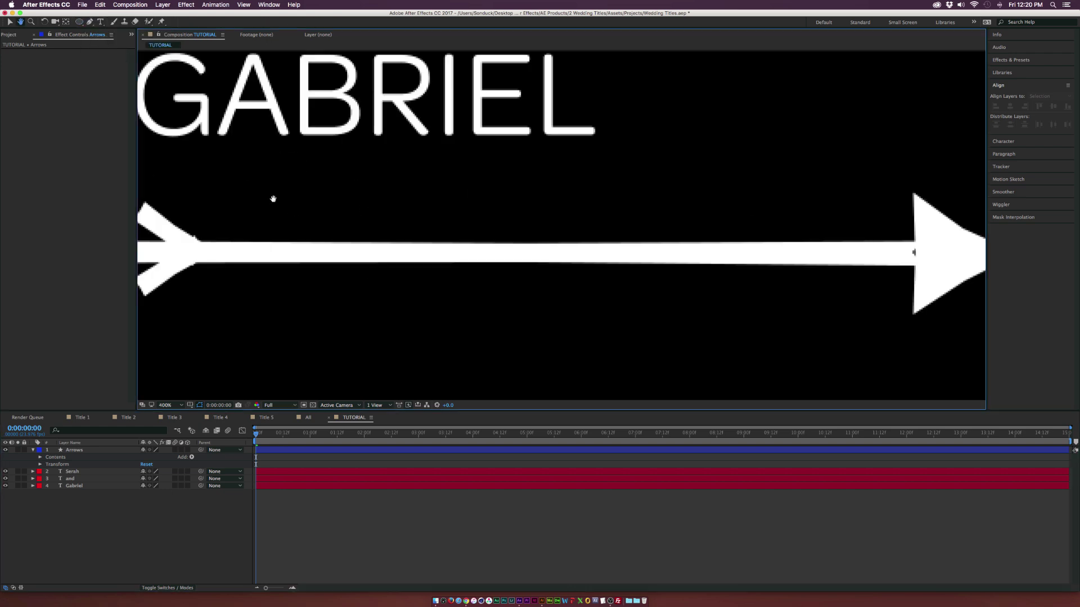
pyautogui.moveTo(272, 200); pyautogui.dragTo(753, 213)
pyautogui.moveTo(392, 265); pyautogui.dragTo(414, 287)
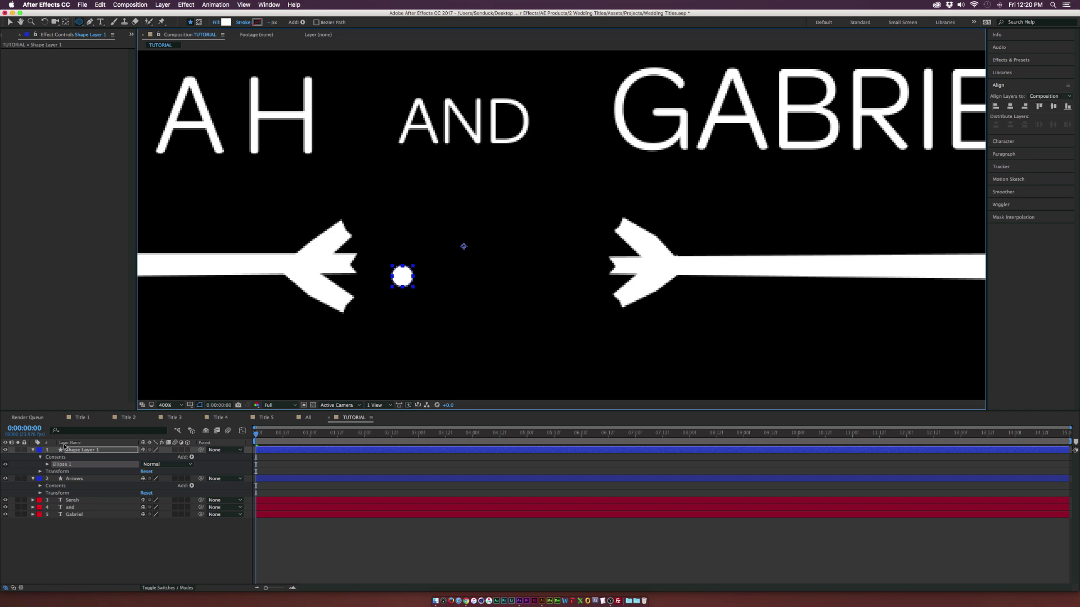
# - Duplicate the circle and place one dot beside each arrow's tail, level with the shafts
pyautogui.press('v')
pyautogui.moveTo(402, 276); pyautogui.dragTo(572, 268)
pyautogui.hotkey('ctrl', 'd')
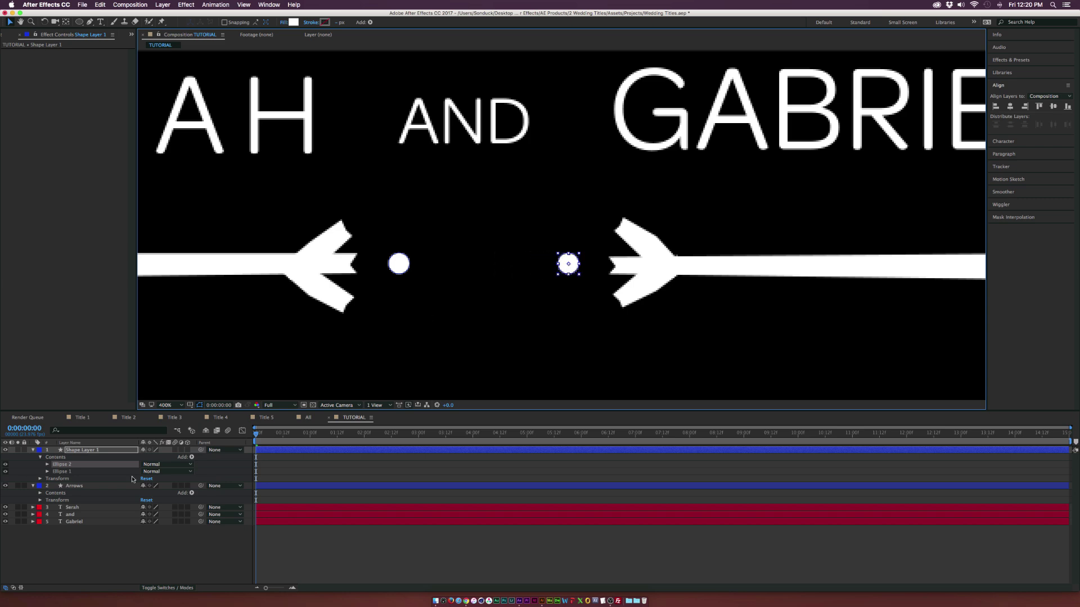
# - Add Wiggle Paths to the dots' shape layer and move it out of Ellipse 2 so it affects both circles
pyautogui.click(192, 457)
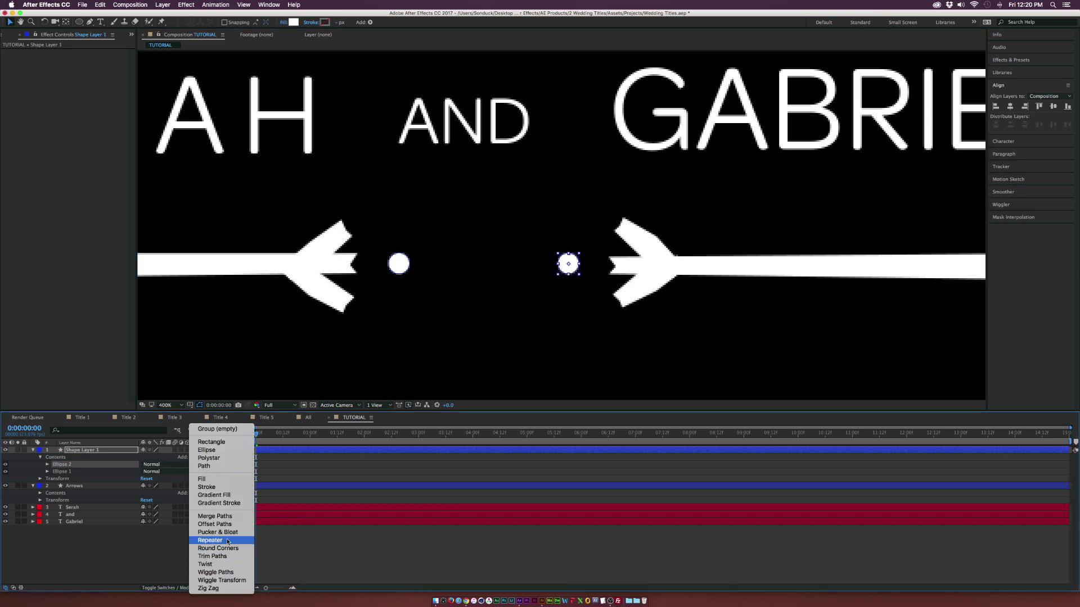
pyautogui.click(216, 572)
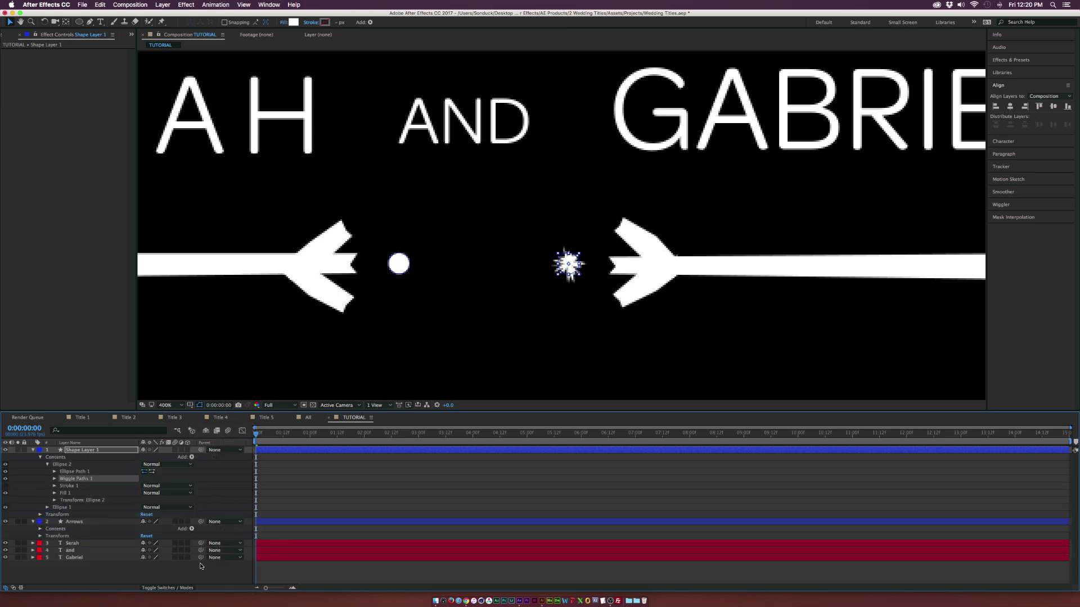
pyautogui.moveTo(66, 481); pyautogui.dragTo(60, 458)
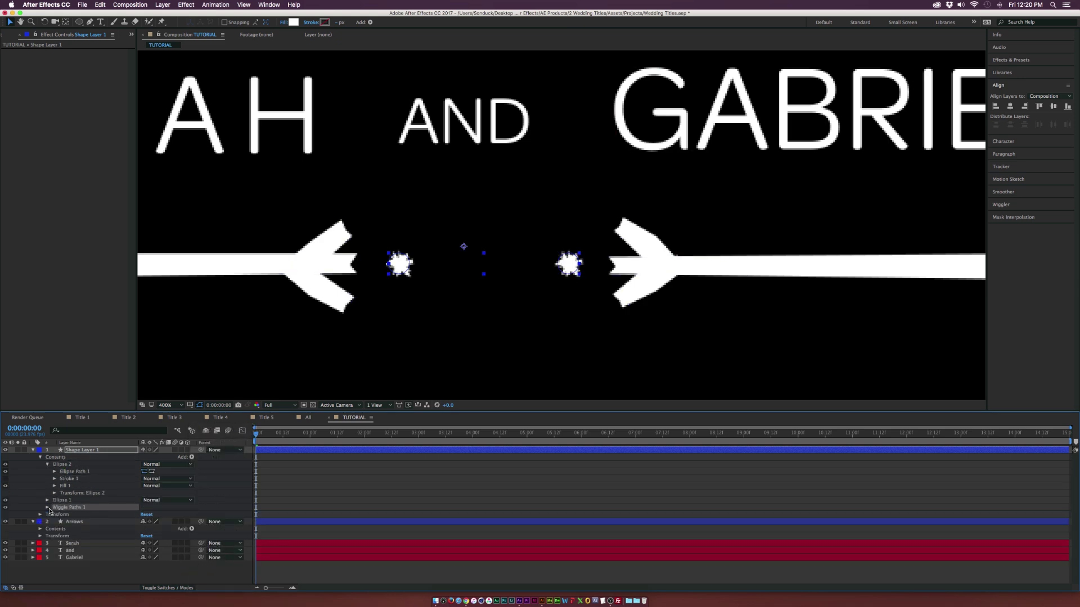
# - Set the dots' Wiggle Paths size to 4 and detail to 1
pyautogui.click(47, 508)
pyautogui.moveTo(145, 515); pyautogui.dragTo(137, 514)
pyautogui.click(144, 522)
pyautogui.write('1')
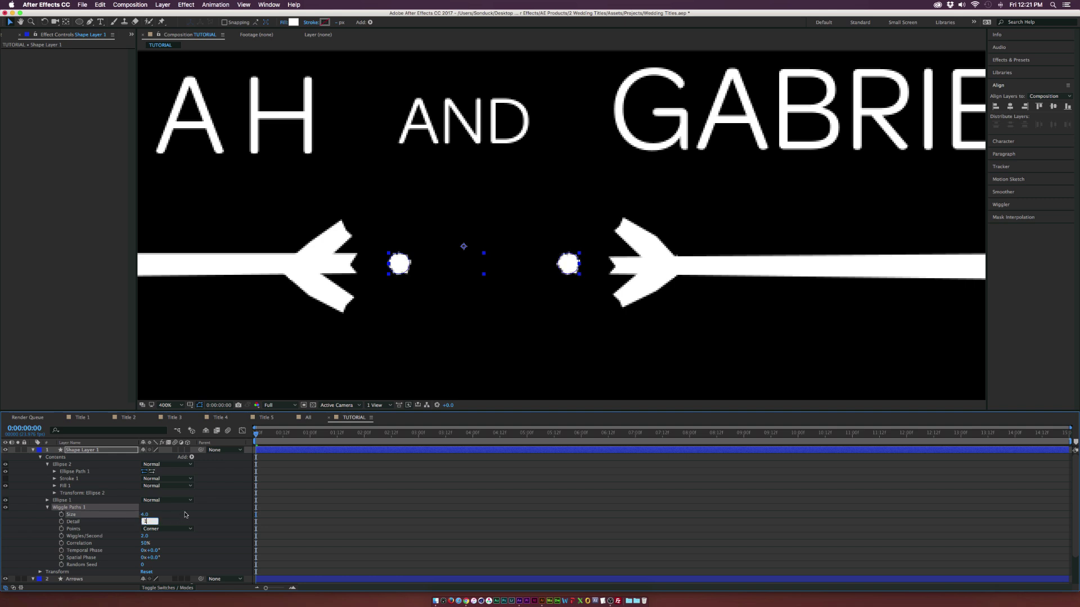
pyautogui.click(186, 514)
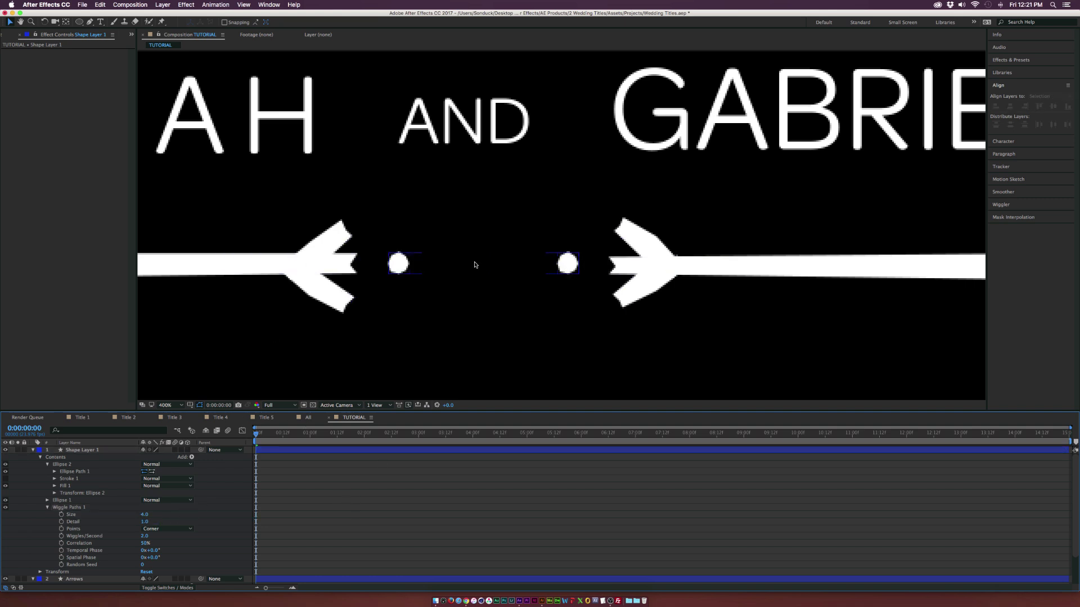
# - Draw the left half of a heart with the Pen tool on a new shape layer below the dots
pyautogui.press(',')
pyautogui.press(',')
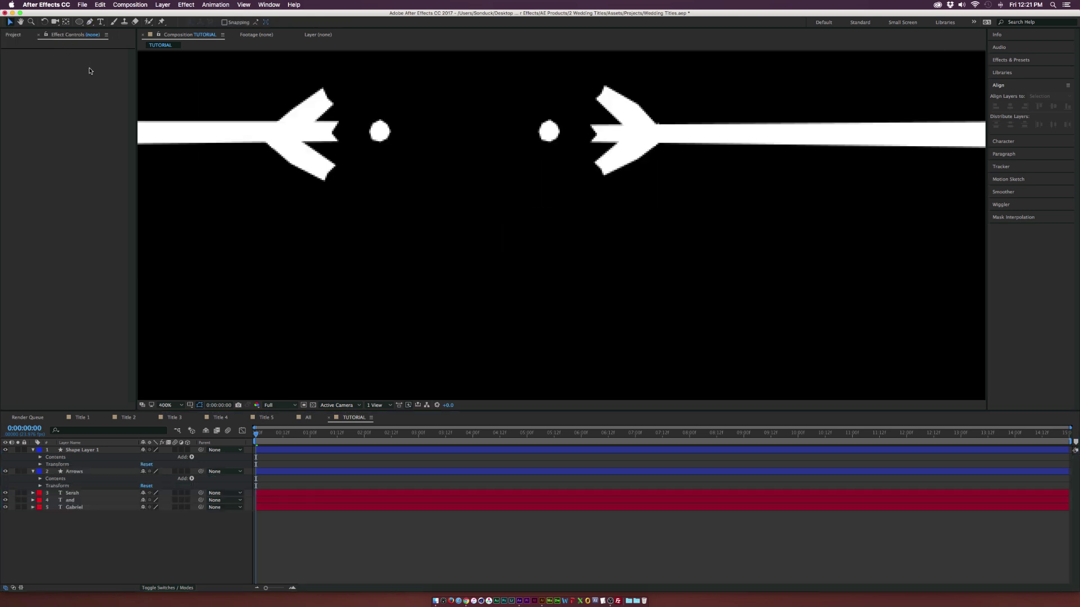
pyautogui.moveTo(90, 22); pyautogui.dragTo(120, 23)
pyautogui.click(445, 114)
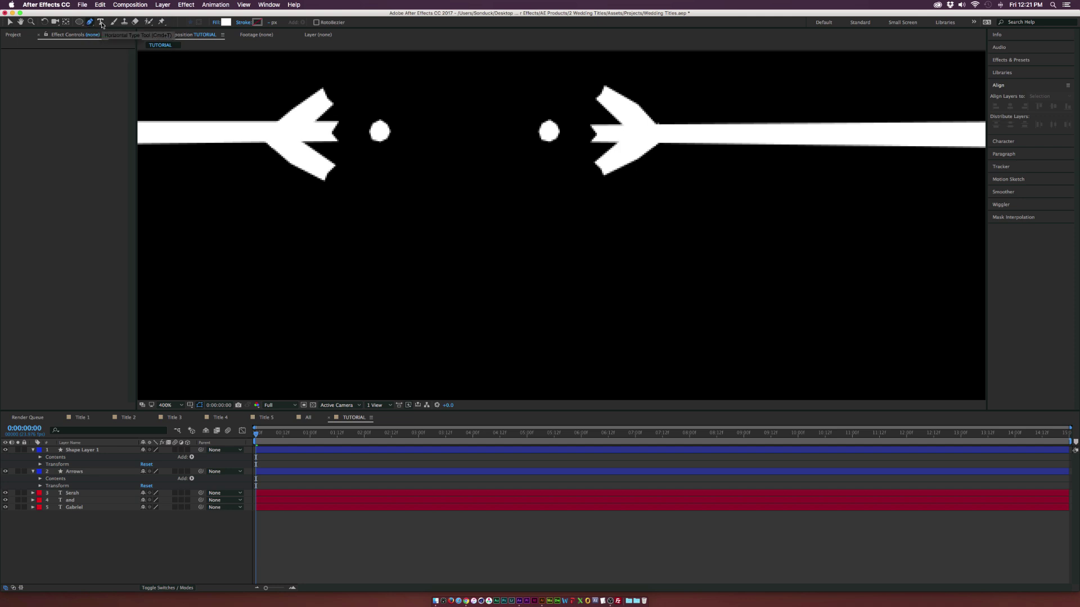
pyautogui.click(454, 238)
pyautogui.moveTo(424, 208); pyautogui.dragTo(405, 210)
pyautogui.moveTo(388, 247); pyautogui.dragTo(392, 262)
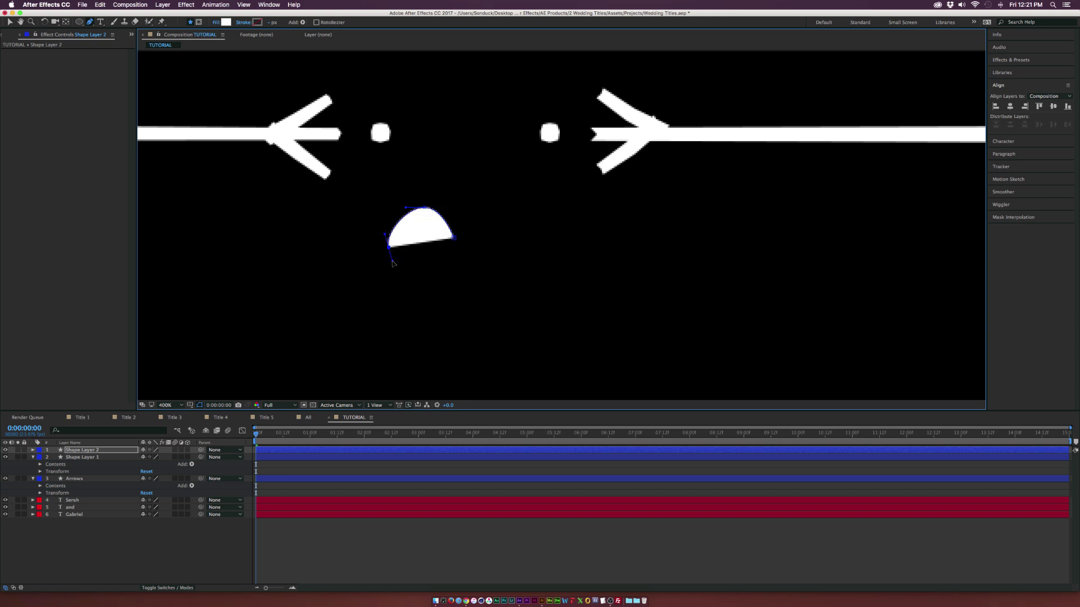
pyautogui.click(435, 318)
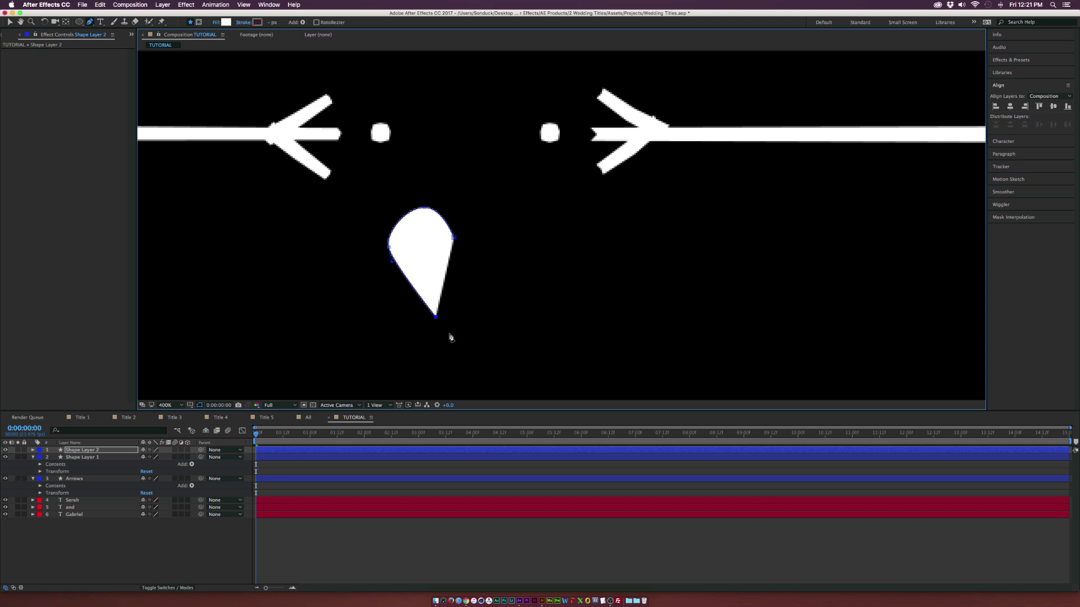
# - Reshape the half heart by aligning its lower tip beneath the upper right point and rounding the outer and top curves
pyautogui.press('a')
pyautogui.moveTo(436, 319); pyautogui.dragTo(454, 326)
pyautogui.moveTo(392, 264); pyautogui.dragTo(395, 297)
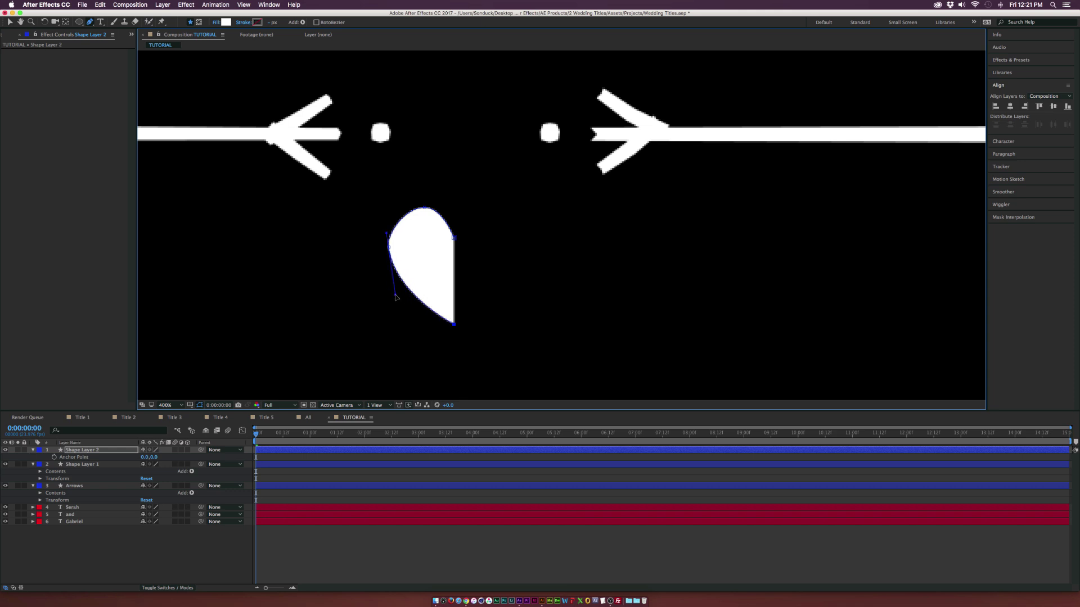
pyautogui.click(426, 209)
pyautogui.moveTo(422, 209); pyautogui.dragTo(449, 210)
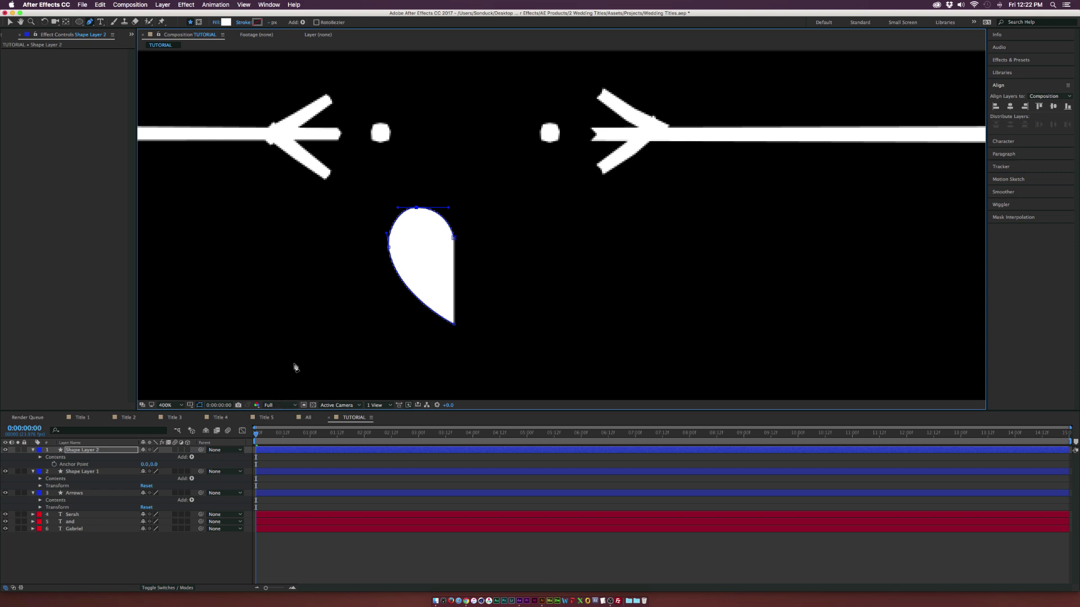
# - Duplicate the half-heart shape inside the contents of its shape layer
pyautogui.click(49, 459)
pyautogui.click(40, 458)
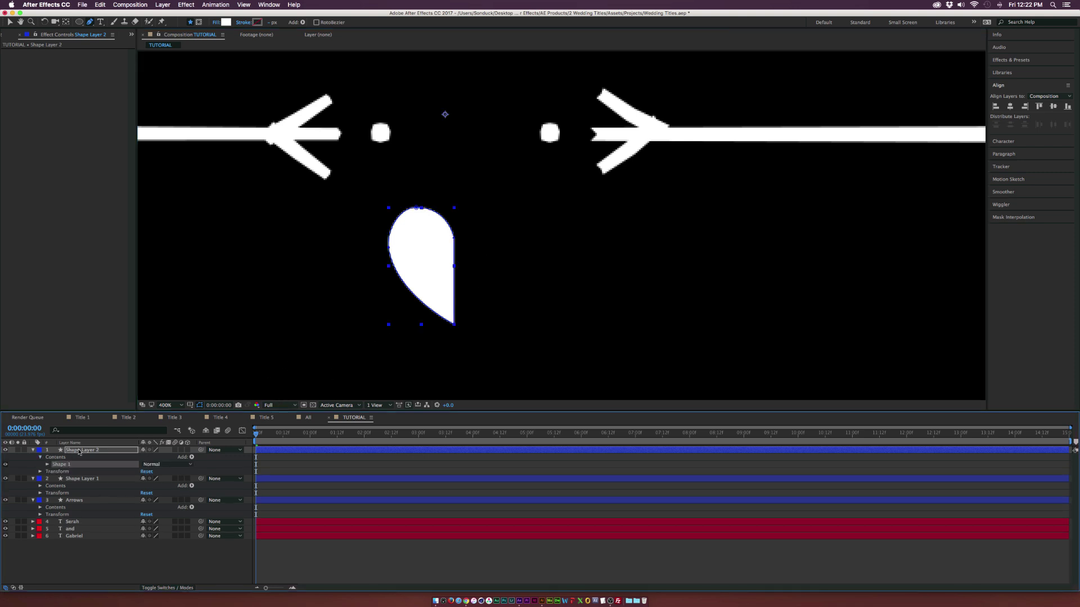
pyautogui.press('super+d')
# - Mirror the duplicated half heart by unlinking its transform scale and setting the horizontal scale to -100%
pyautogui.click(47, 465)
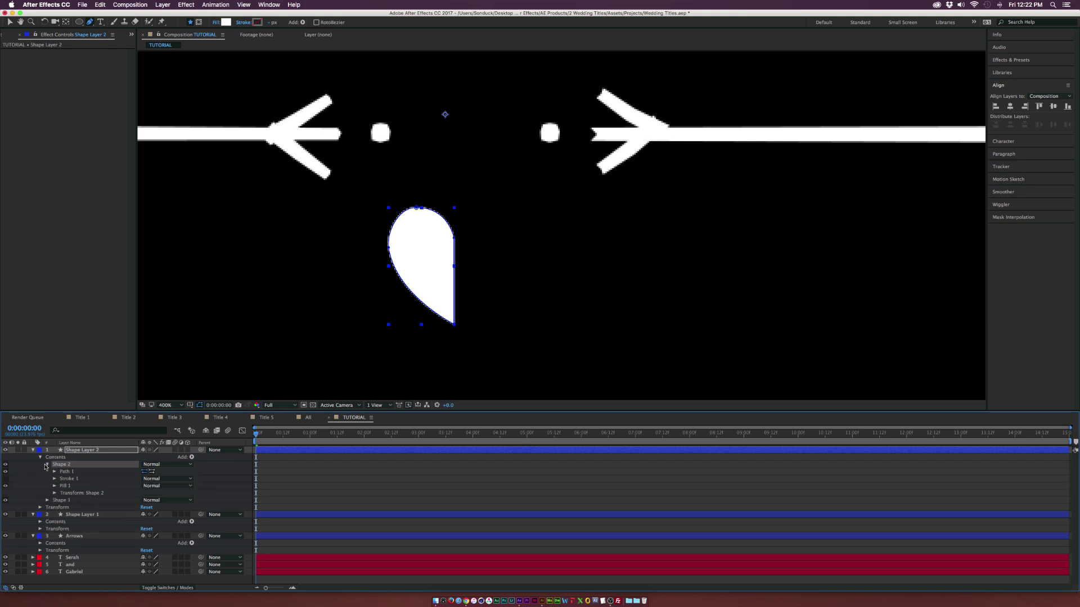
pyautogui.click(55, 493)
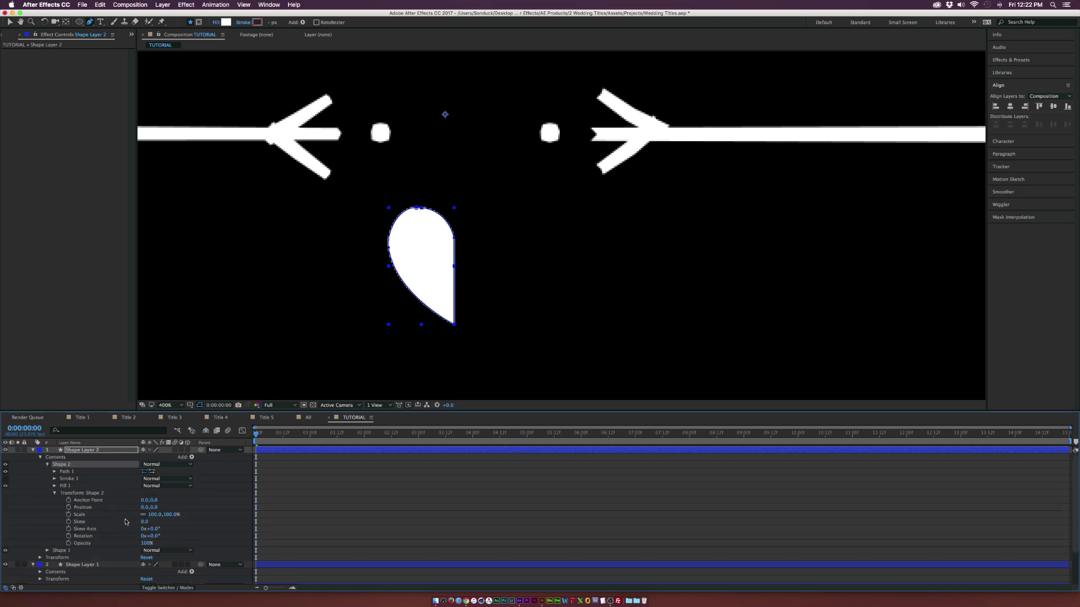
pyautogui.press(',')
pyautogui.press('v')
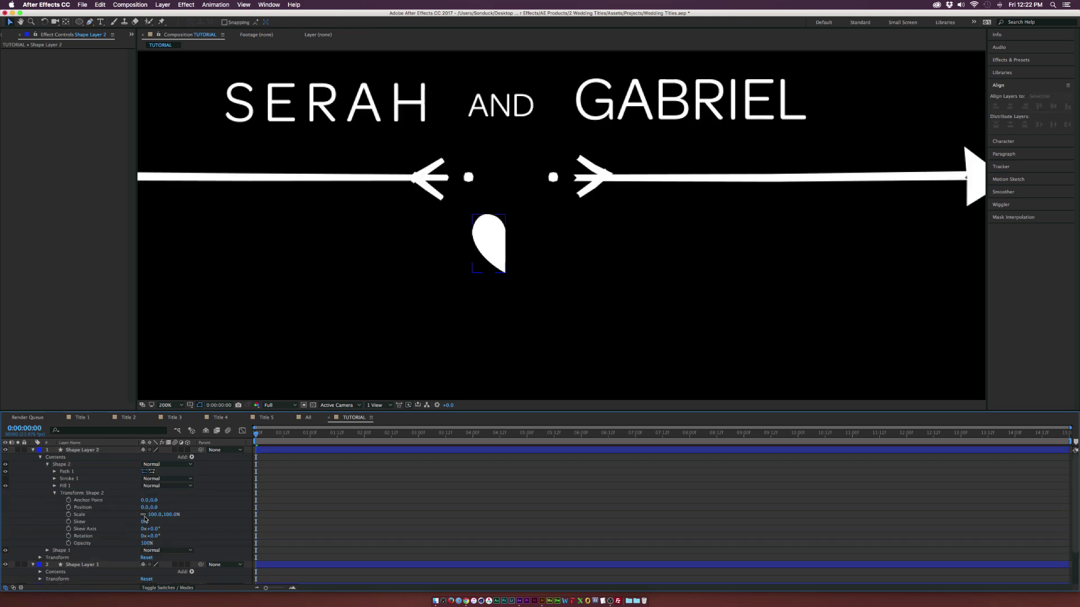
pyautogui.click(143, 515)
pyautogui.click(154, 515)
pyautogui.write('-100')
pyautogui.press('Return')
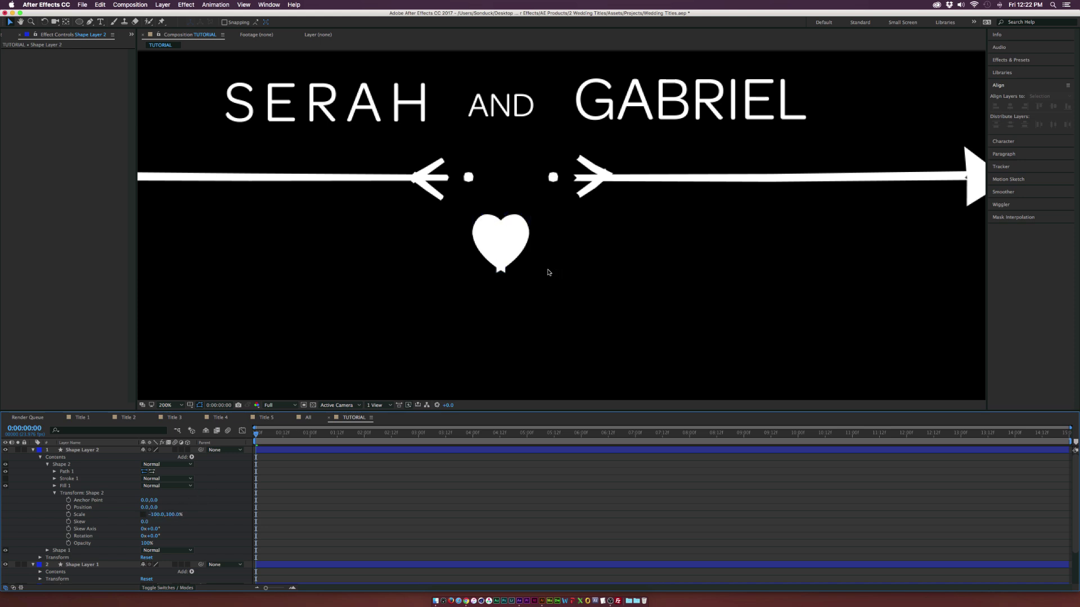
# - Move the mirrored half horizontally until both halves meet along their straight edges as a full heart
pyautogui.click(94, 493)
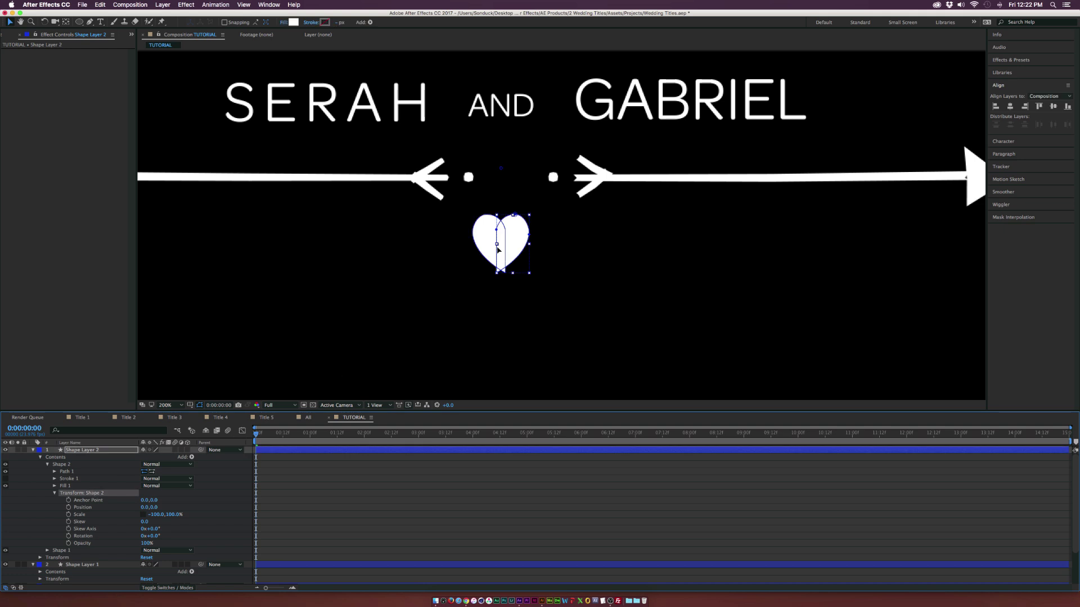
pyautogui.moveTo(508, 248); pyautogui.dragTo(519, 247)
pyautogui.click(602, 234)
pyautogui.press('.')
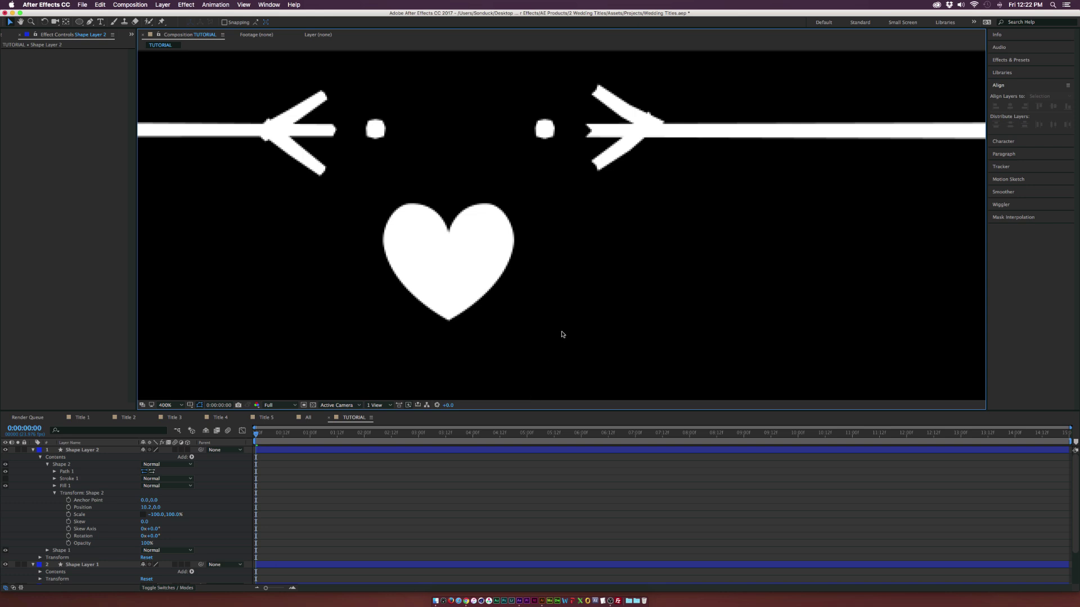
pyautogui.press(',')
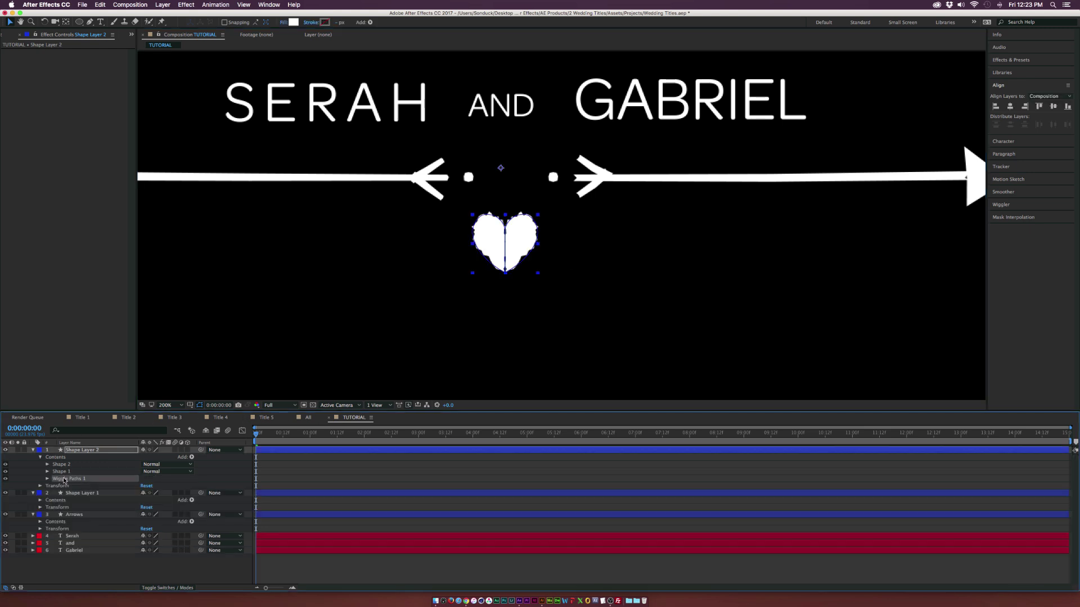
pyautogui.press('Delete')
# - Add an empty group to the heart's shape layer and put both heart halves inside it
pyautogui.click(65, 458)
pyautogui.click(192, 458)
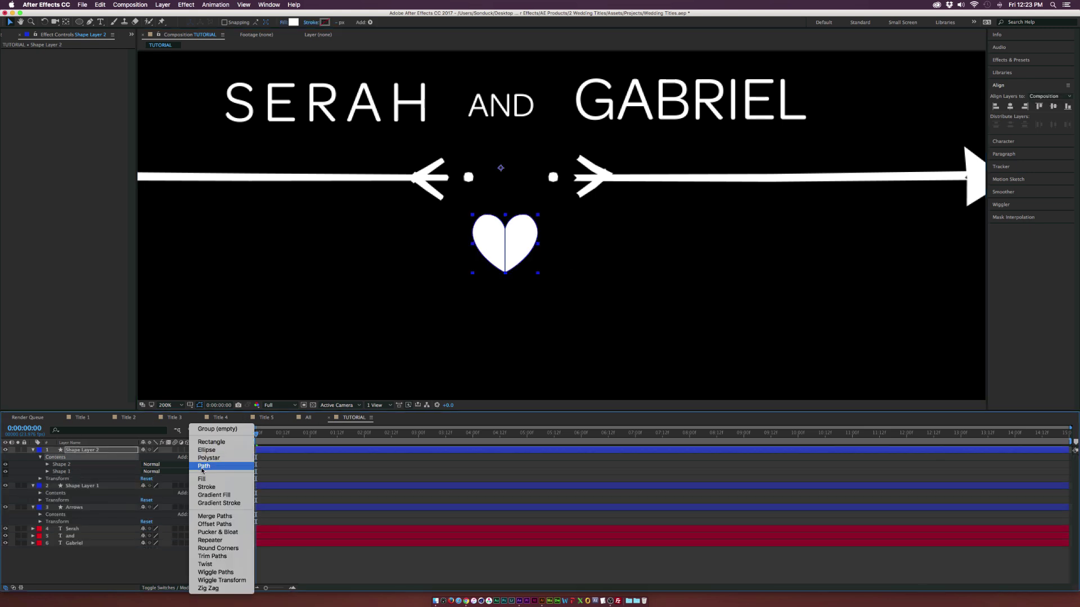
pyautogui.click(207, 430)
pyautogui.click(65, 465)
pyautogui.keyDown('shift'); pyautogui.click(68, 471); pyautogui.keyUp('shift')
pyautogui.moveTo(69, 473); pyautogui.dragTo(65, 479)
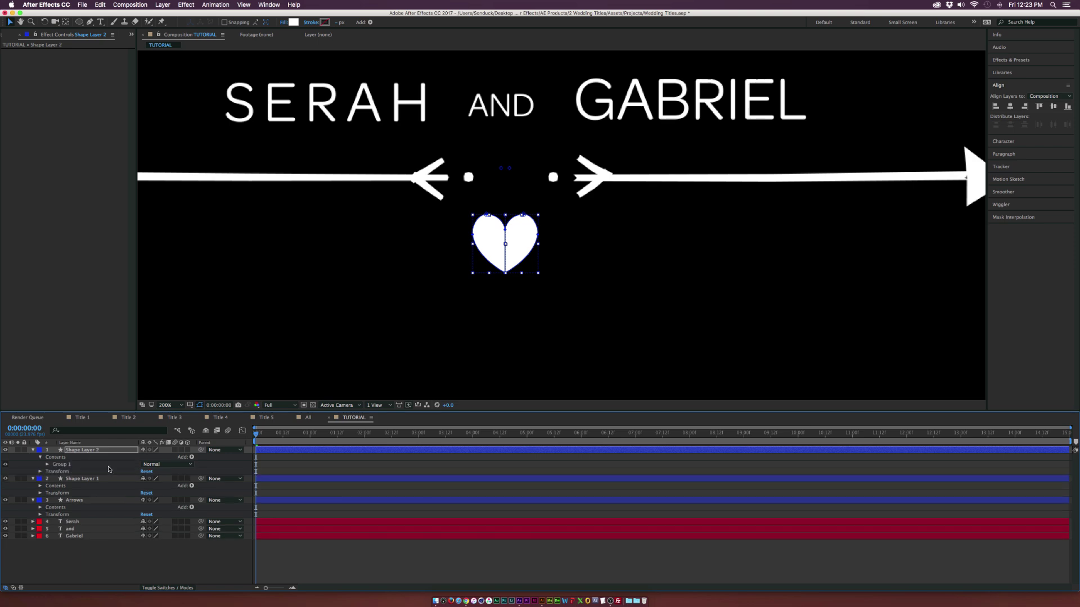
# - Add Wiggle Paths to the heart's shape layer with size 1 and detail 3
pyautogui.click(192, 457)
pyautogui.click(214, 572)
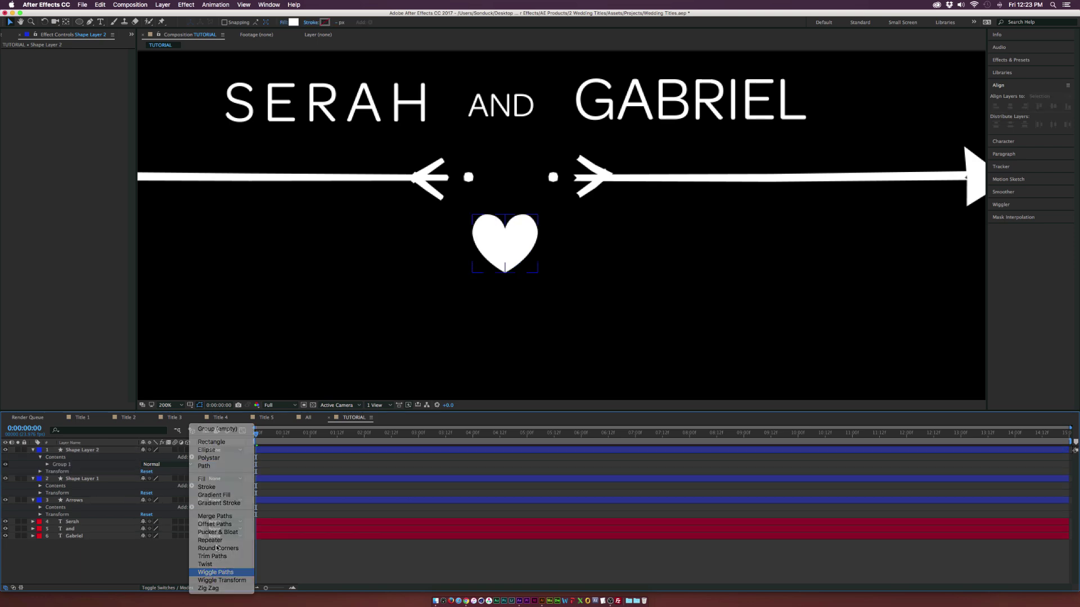
pyautogui.click(48, 472)
pyautogui.click(145, 479)
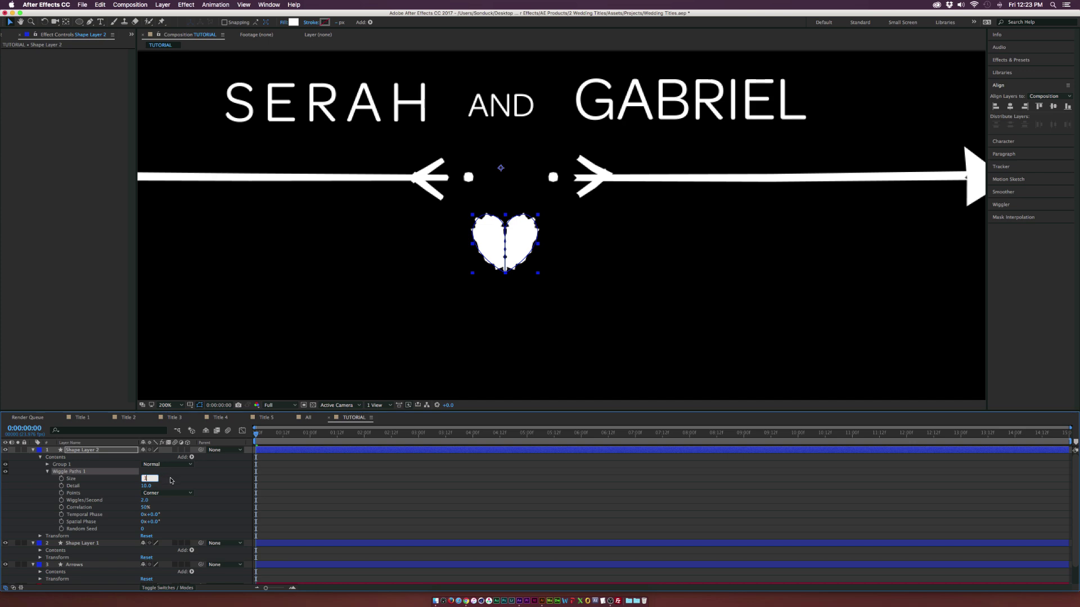
pyautogui.write('1')
pyautogui.press('Return')
pyautogui.click(156, 486)
pyautogui.write('3')
pyautogui.press('Return')
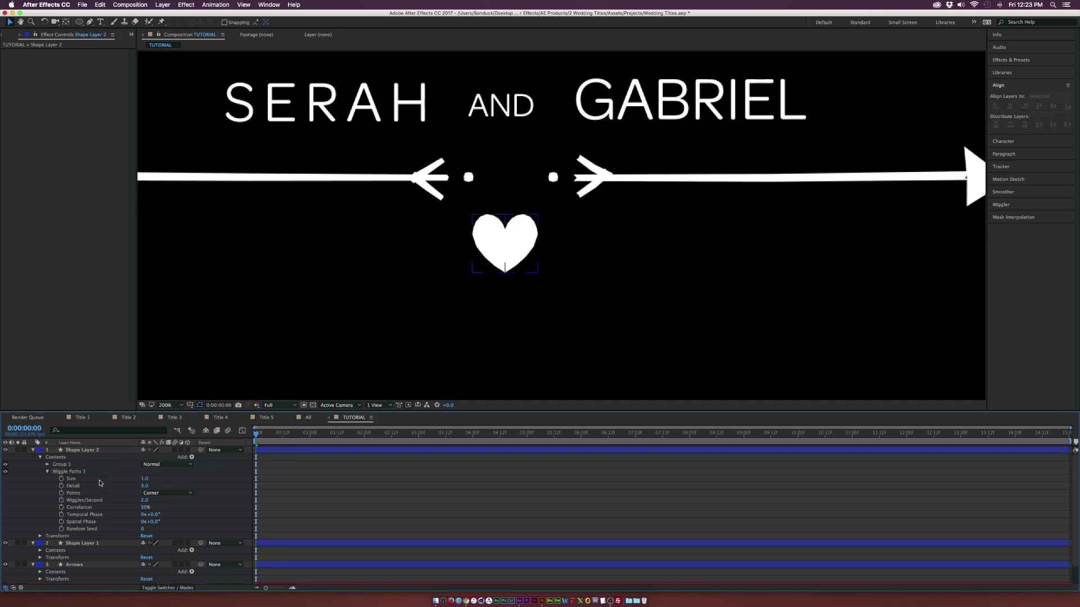
# - Scale down the heart layer and place it between the two dots in line with the arrows
pyautogui.click(93, 451)
pyautogui.press('s')
pyautogui.moveTo(472, 273); pyautogui.dragTo(481, 261)
pyautogui.moveTo(517, 218); pyautogui.dragTo(523, 178)
pyautogui.click(499, 246)
pyautogui.press(',')
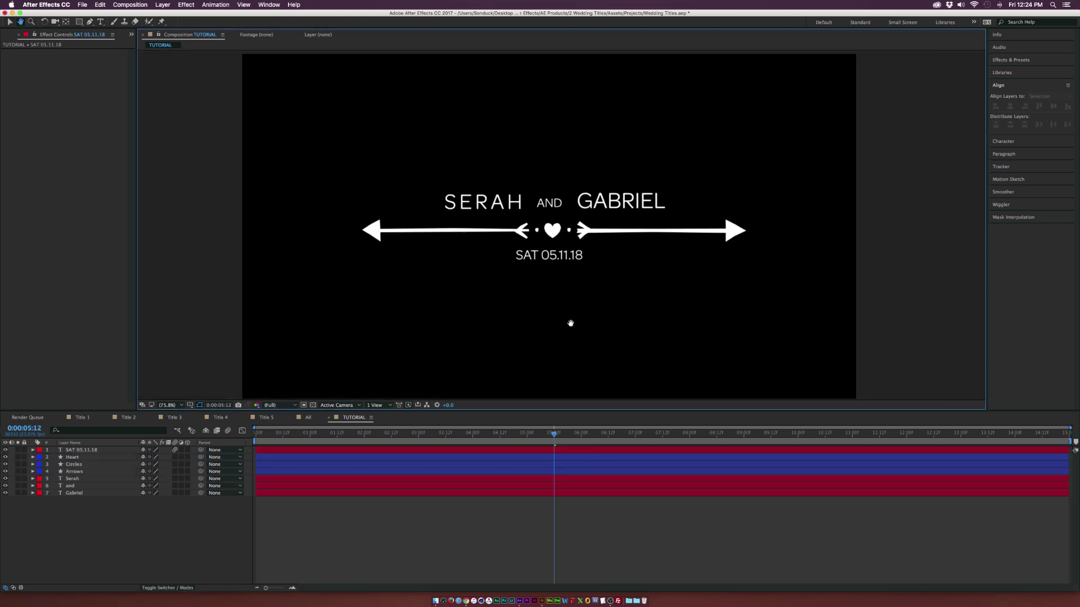
# - Draw a rectangle on a new shape layer enclosing the names, arrows and date
pyautogui.moveTo(570, 323); pyautogui.dragTo(546, 328)
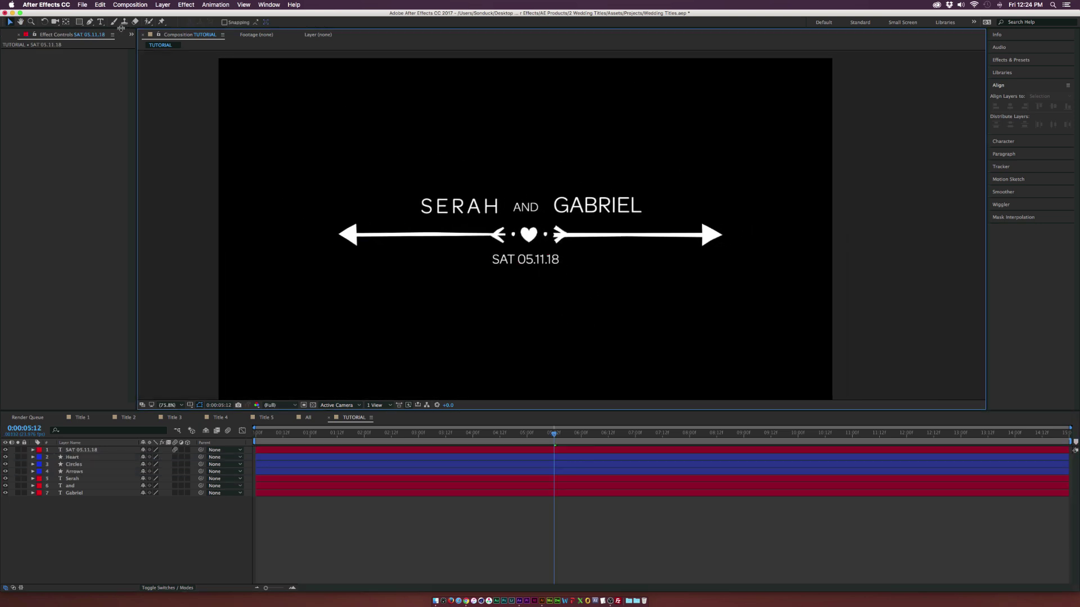
pyautogui.moveTo(79, 22); pyautogui.dragTo(112, 25)
pyautogui.moveTo(323, 281)
pyautogui.mouseDown()
pyautogui.moveTo(786, 168)
pyautogui.moveTo(737, 186)
pyautogui.mouseUp()
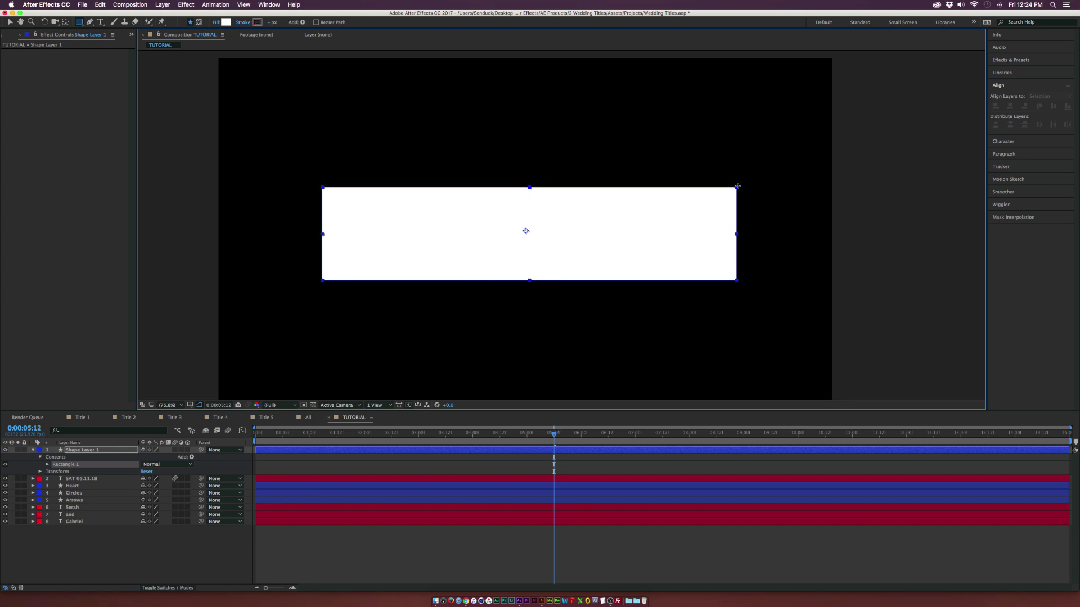
# - Remove the rectangle's fill and give it a solid colour stroke
pyautogui.click(216, 24)
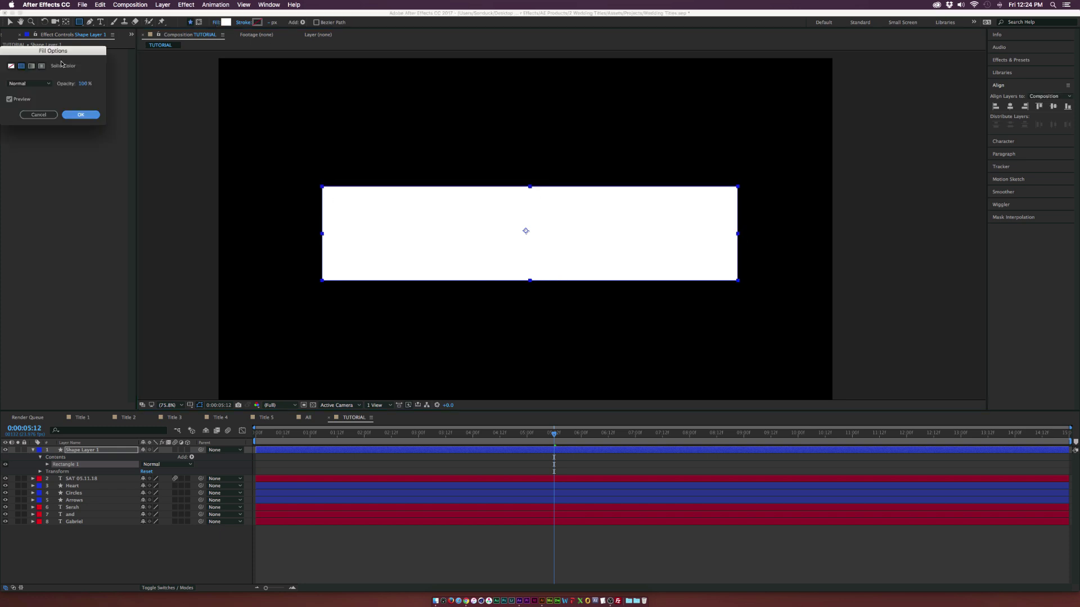
pyautogui.click(11, 66)
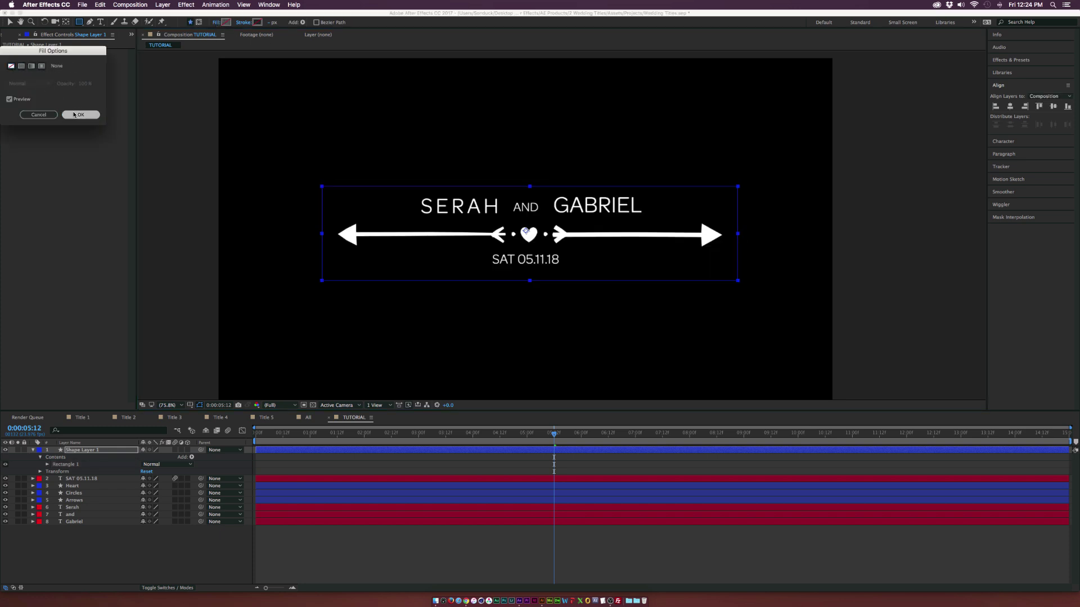
pyautogui.click(81, 115)
pyautogui.click(245, 23)
pyautogui.click(22, 66)
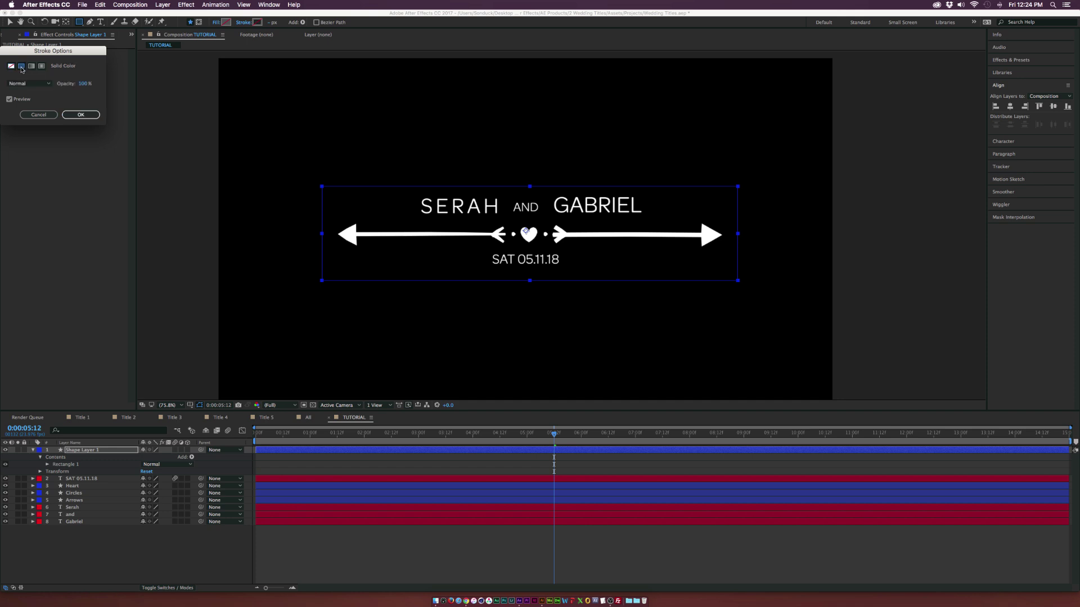
pyautogui.click(81, 115)
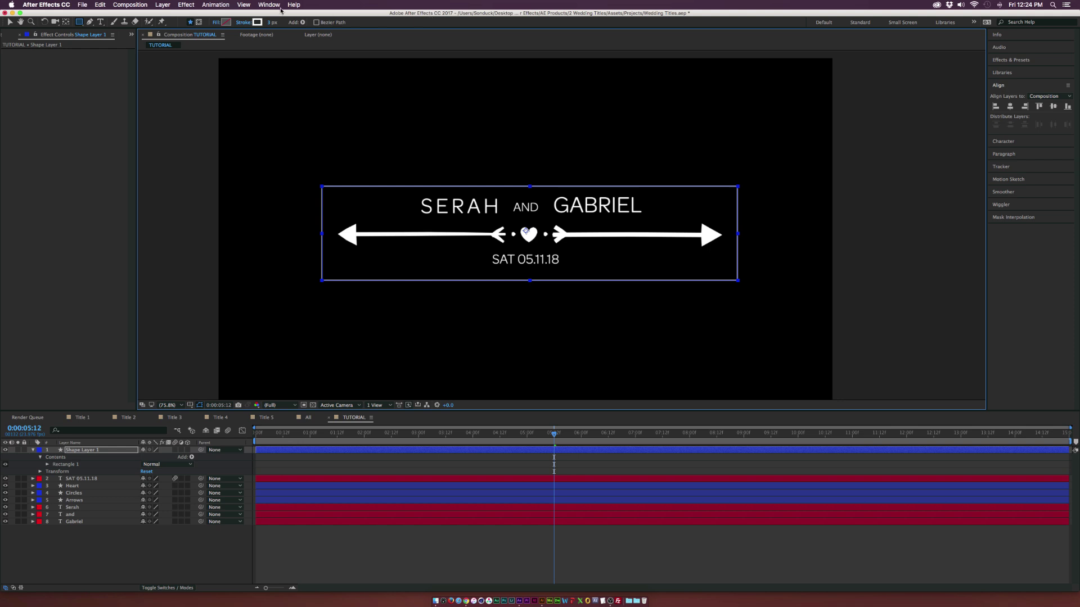
# - Center the rectangle horizontally and vertically in the composition
pyautogui.click(276, 6)
pyautogui.click(1004, 99)
pyautogui.click(1010, 106)
pyautogui.click(1053, 107)
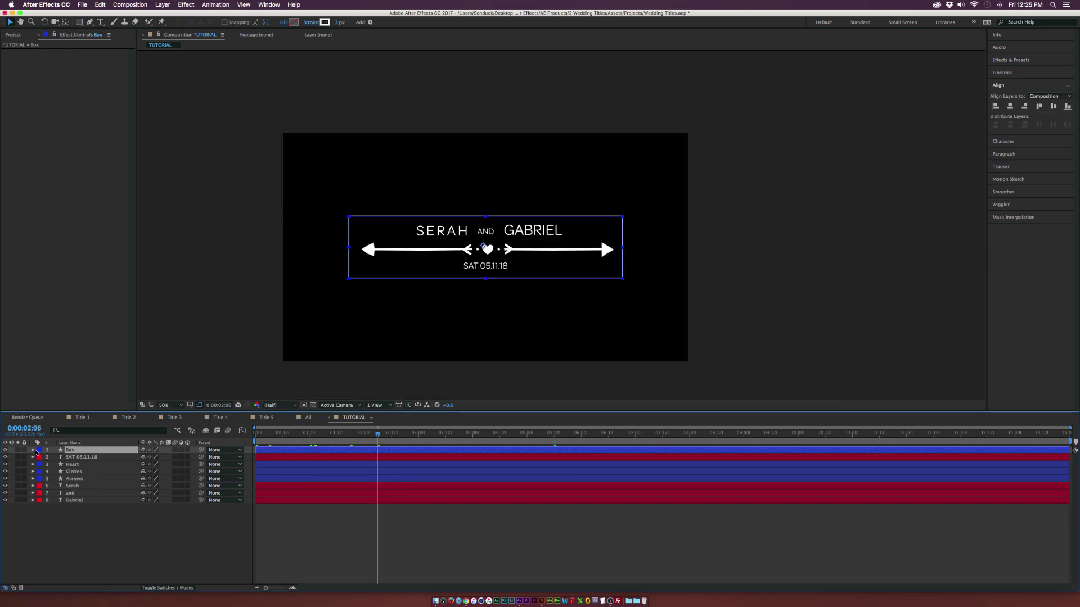
# - Add Wiggle Paths to the Box shape layer
pyautogui.click(40, 457)
pyautogui.click(192, 458)
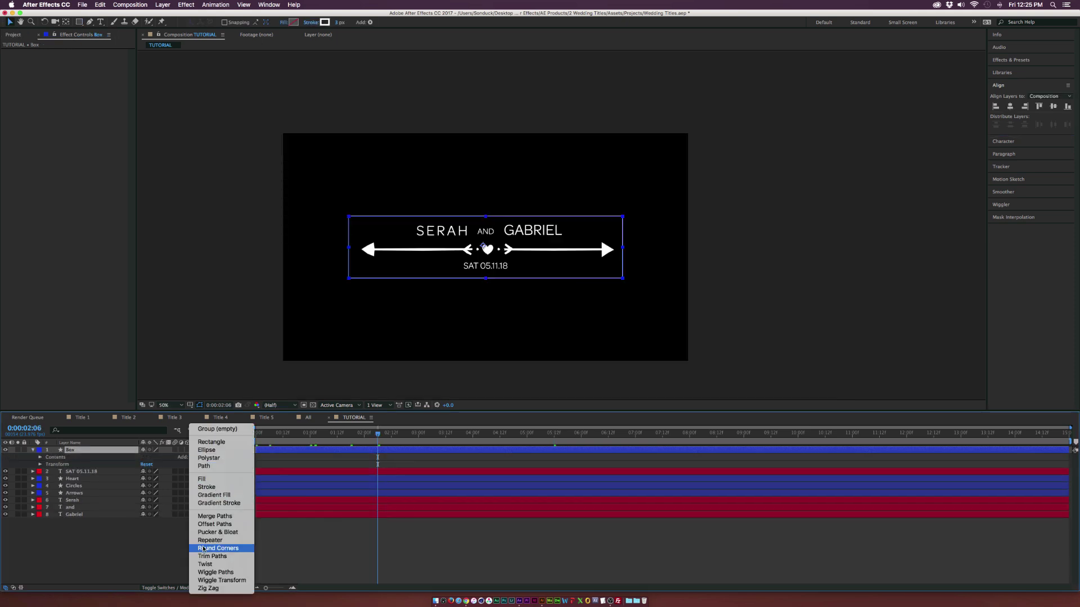
pyautogui.click(194, 573)
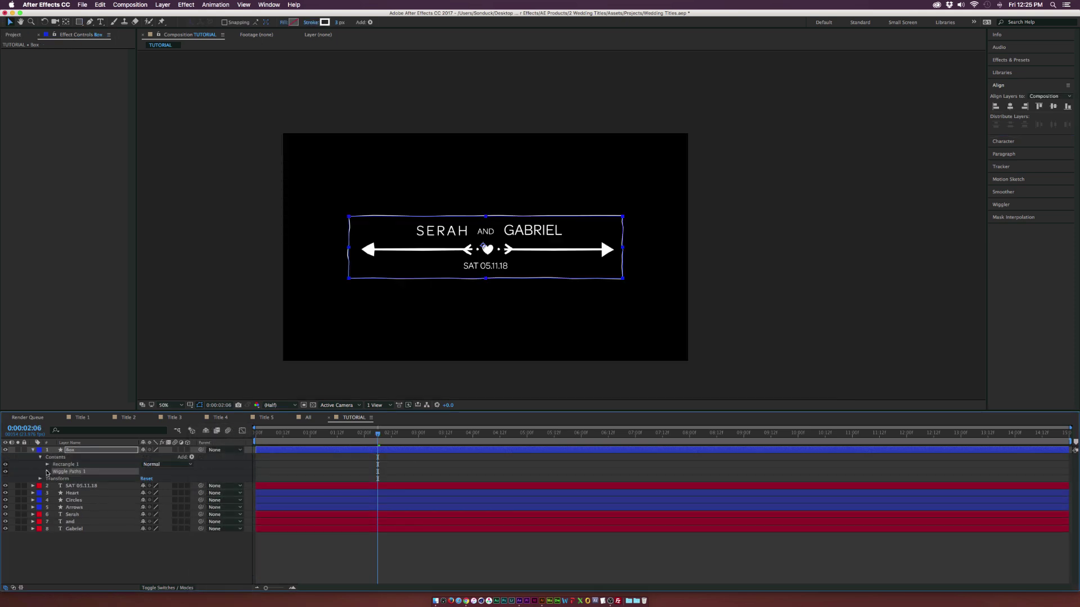
# - Set the Box layer's Wiggle Paths size to 5 and detail to 4, and preview the outline's motion
pyautogui.click(48, 471)
pyautogui.click(146, 479)
pyautogui.write('5')
pyautogui.press('Tab')
pyautogui.write('4')
pyautogui.click(211, 484)
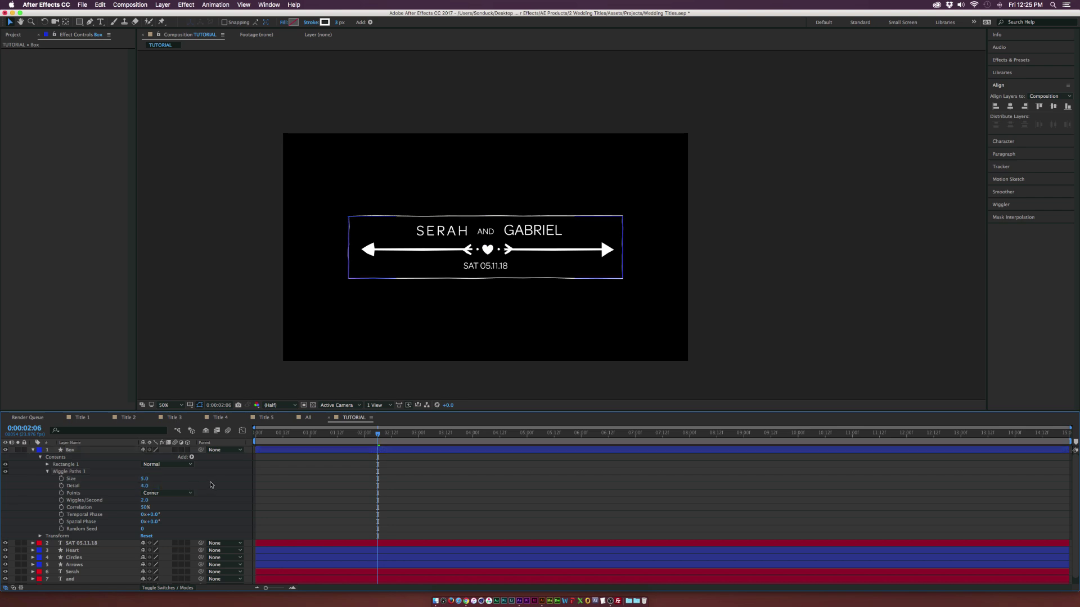
pyautogui.moveTo(308, 436); pyautogui.dragTo(534, 441)
pyautogui.click(519, 255)
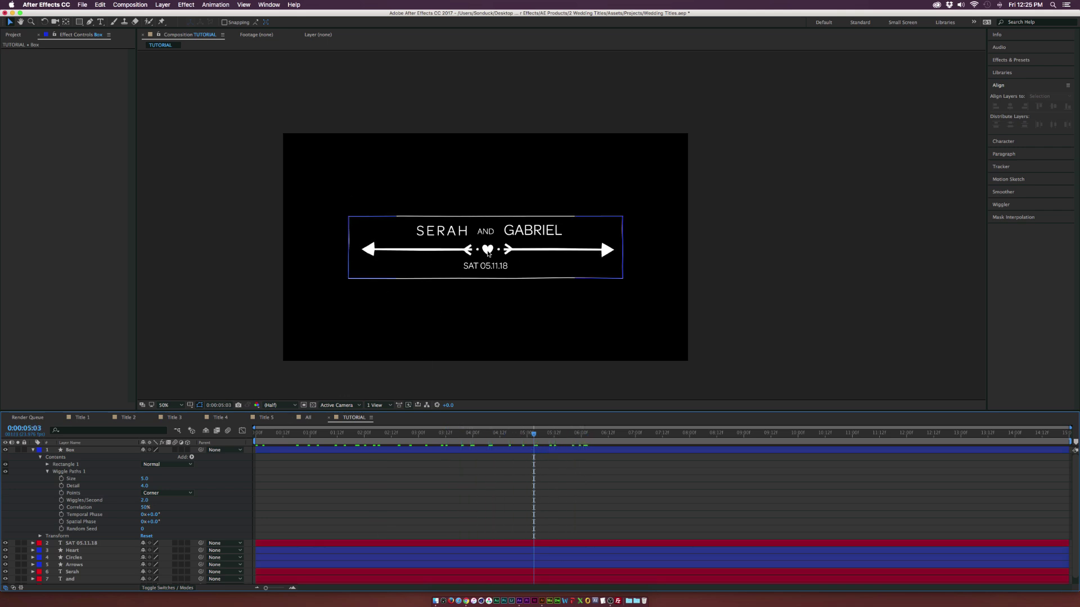
pyautogui.click(32, 450)
pyautogui.click(303, 337)
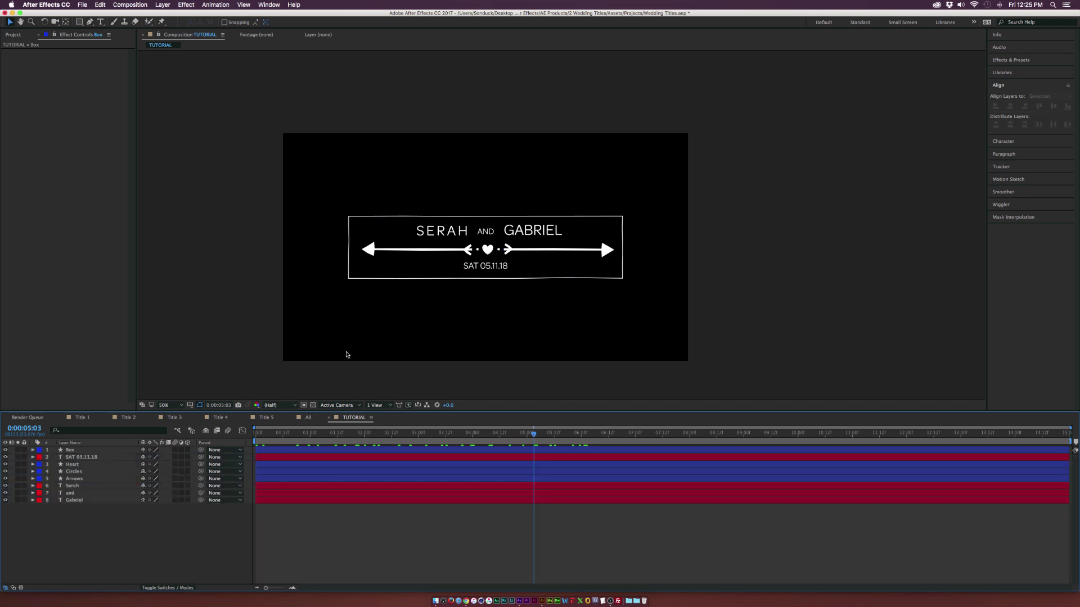
# - Add Trim Paths to the Box layer and keyframe its Start at 100% on the first frame
pyautogui.press('Home')
pyautogui.click(89, 450)
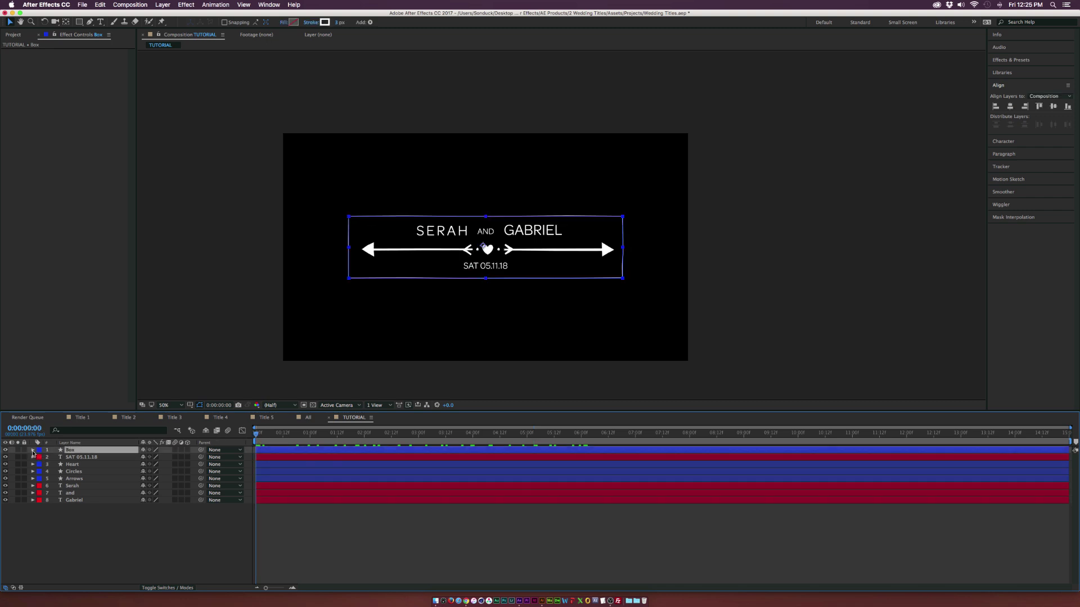
pyautogui.click(33, 450)
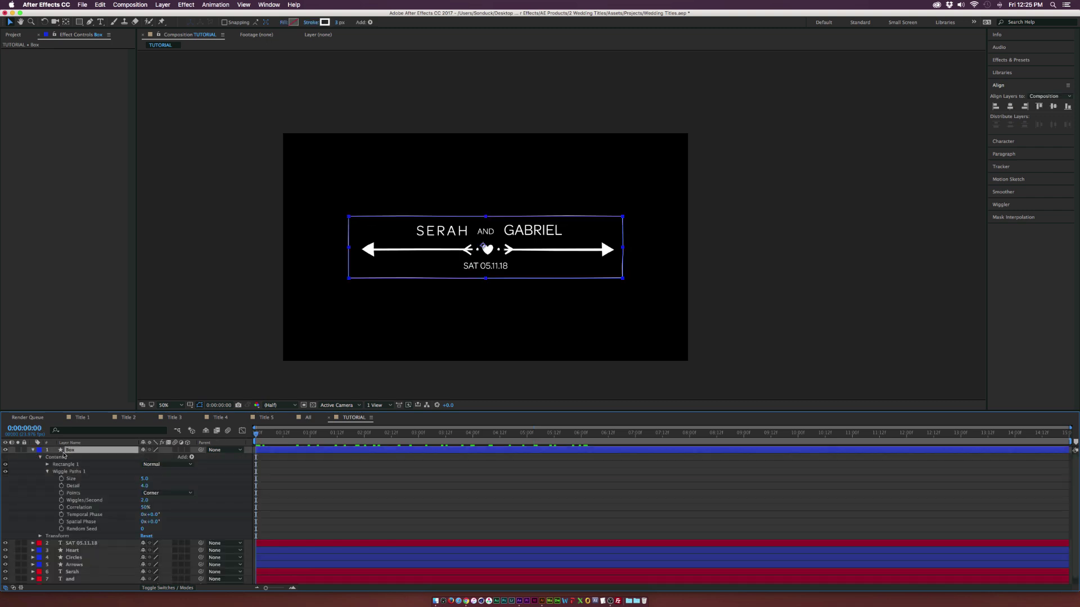
pyautogui.click(188, 457)
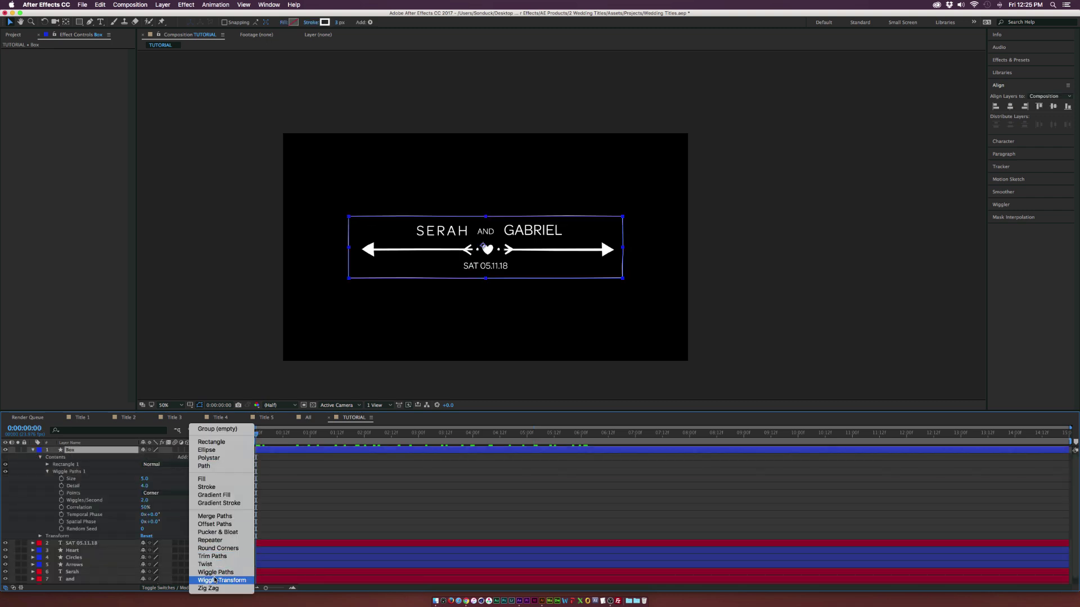
pyautogui.click(212, 557)
pyautogui.click(47, 536)
pyautogui.moveTo(147, 543); pyautogui.dragTo(204, 547)
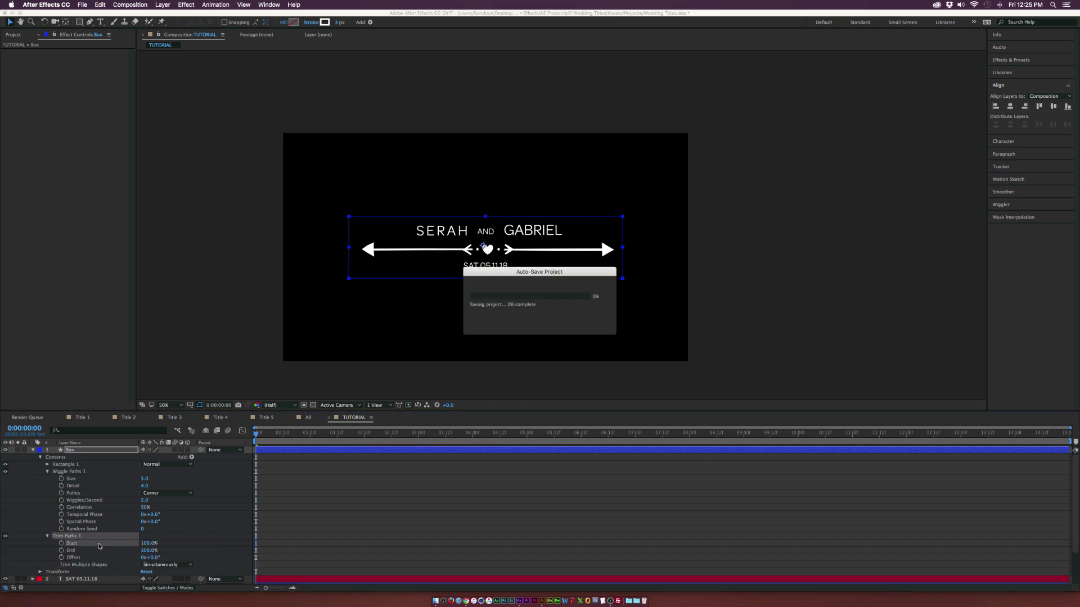
pyautogui.click(61, 543)
# - Keyframe the Box layer's Trim Paths Start at 0% at 0:00:03:13
pyautogui.moveTo(371, 434); pyautogui.dragTo(447, 435)
pyautogui.click(157, 543)
pyautogui.write('0')
pyautogui.press('Return')
pyautogui.click(450, 536)
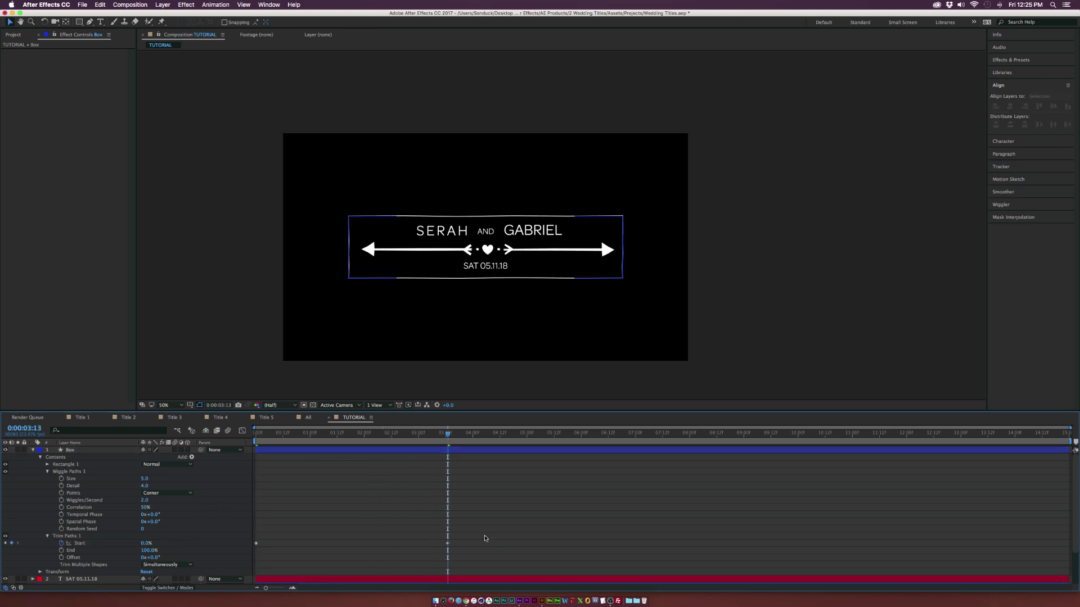
# - Apply Easy Ease to both Trim Paths Start keyframes, preview the box drawing on, and collapse the Box layer
pyautogui.moveTo(484, 538); pyautogui.dragTo(199, 562)
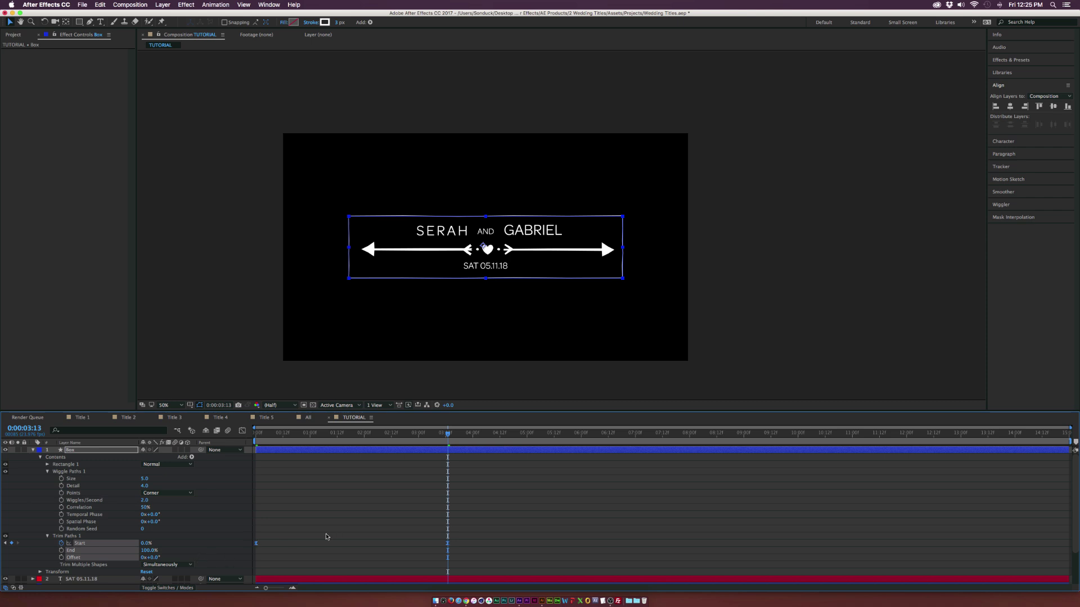
pyautogui.click(369, 526)
pyautogui.moveTo(393, 434)
pyautogui.mouseDown()
pyautogui.moveTo(265, 442)
pyautogui.moveTo(452, 444)
pyautogui.mouseUp()
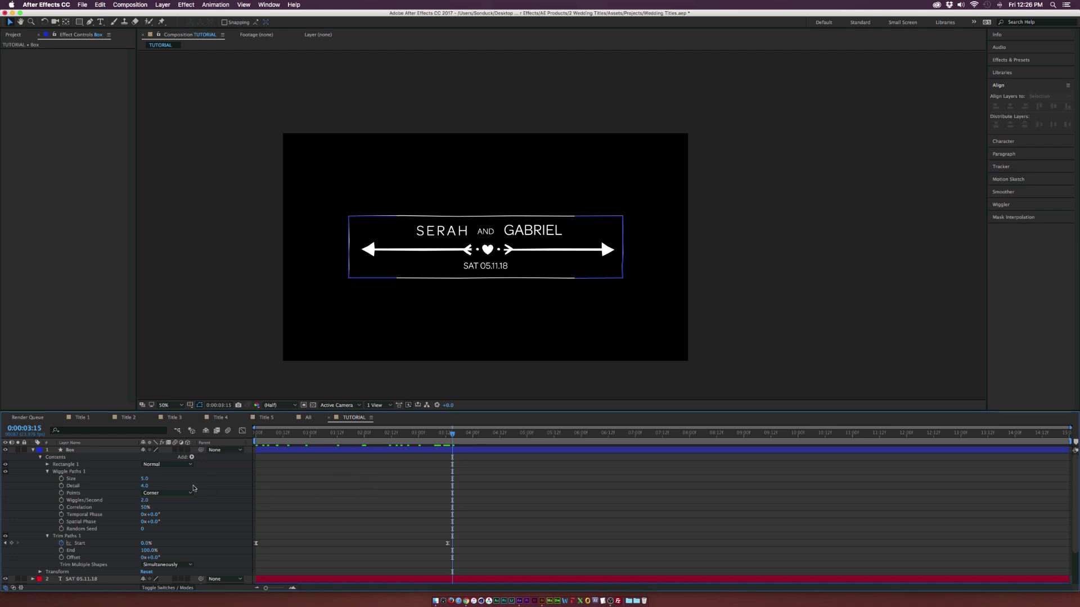
pyautogui.click(32, 450)
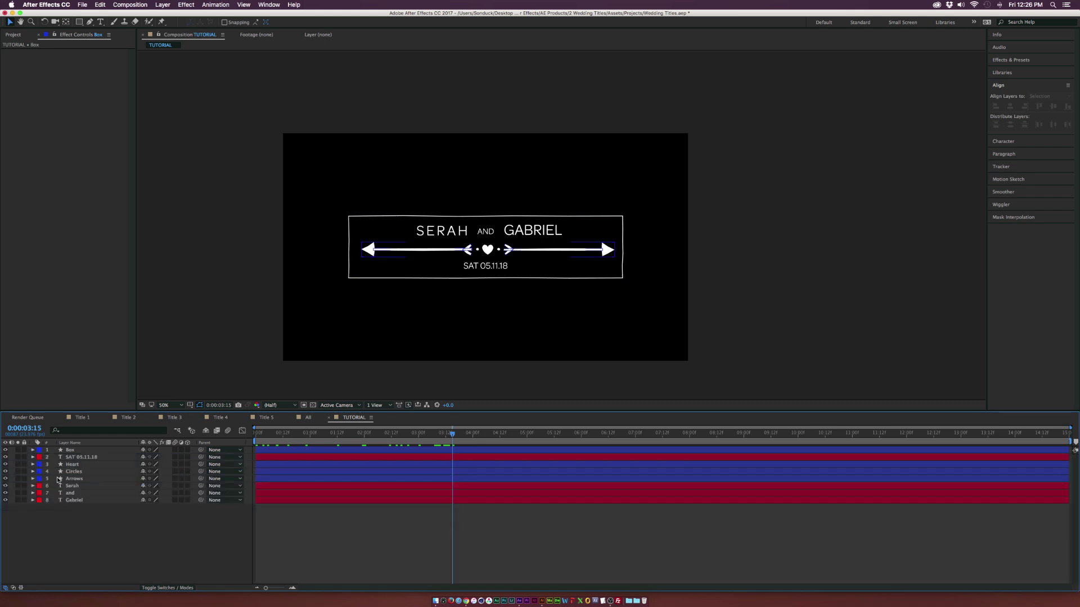
# - Add a Position keyframe at the first frame to Group 1 of the Arrows layer and move it to about 1 second 20 frames
pyautogui.click(61, 479)
pyautogui.click(32, 478)
pyautogui.click(39, 486)
pyautogui.click(60, 500)
pyautogui.click(47, 500)
pyautogui.click(260, 432)
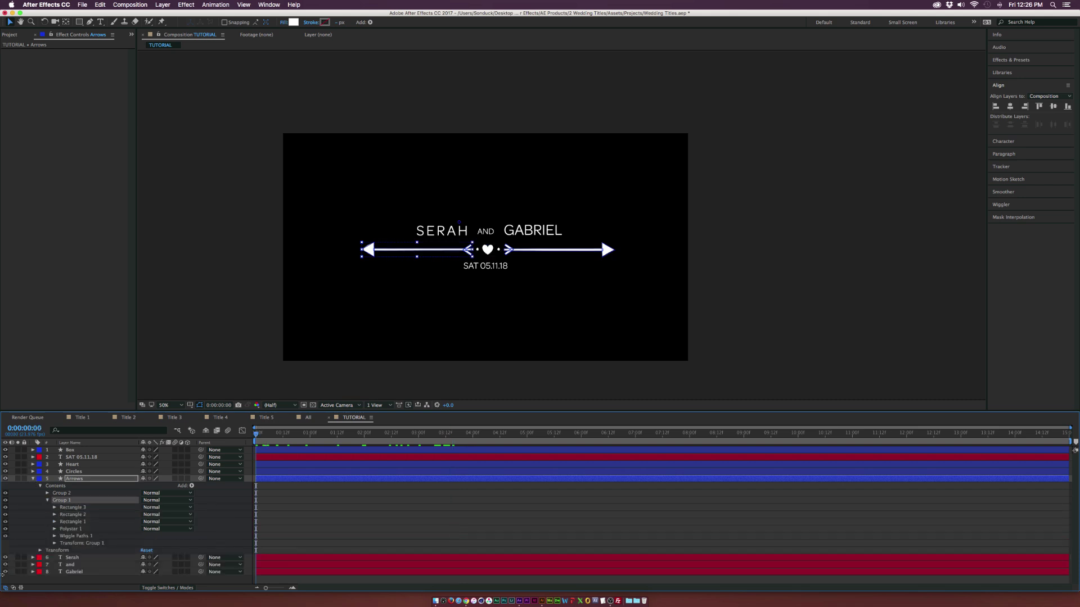
pyautogui.click(54, 543)
pyautogui.click(69, 545)
pyautogui.moveTo(257, 547); pyautogui.dragTo(295, 546)
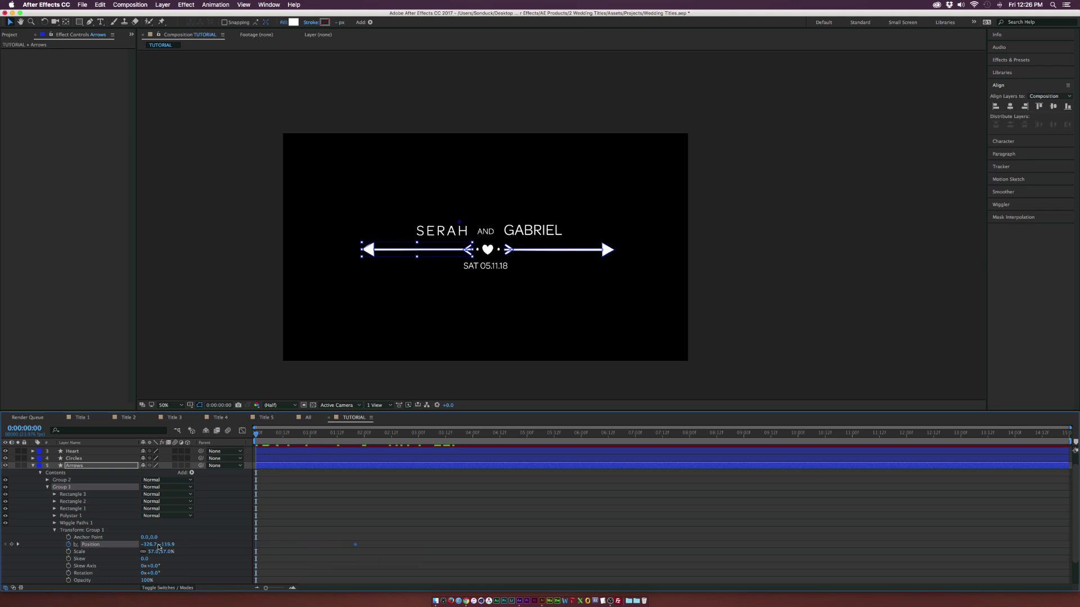
# - Set Group 1's first Position keyframe to X 1335.3, outside the frame, and apply Easy Ease to its ending keyframe
pyautogui.moveTo(147, 544); pyautogui.dragTo(278, 546)
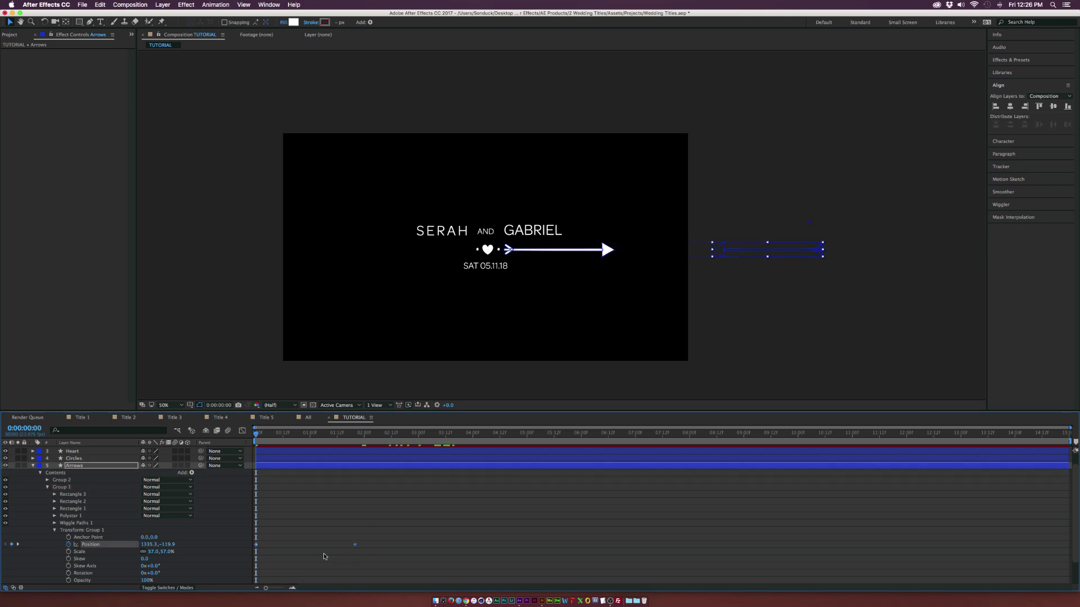
pyautogui.moveTo(395, 529); pyautogui.dragTo(256, 561)
# - Retime Group 1's Position keyframes to about 0:00:00:22 and 0:00:01:15 and scrub through the arrow's slide-in
pyautogui.moveTo(382, 543); pyautogui.dragTo(305, 546)
pyautogui.click(315, 525)
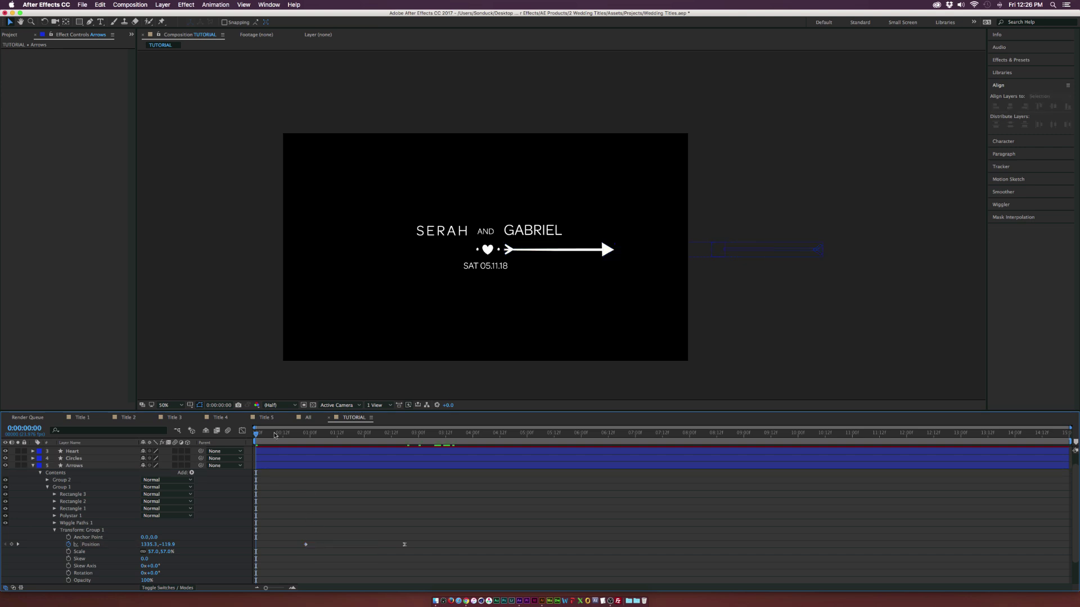
pyautogui.moveTo(404, 545); pyautogui.dragTo(344, 546)
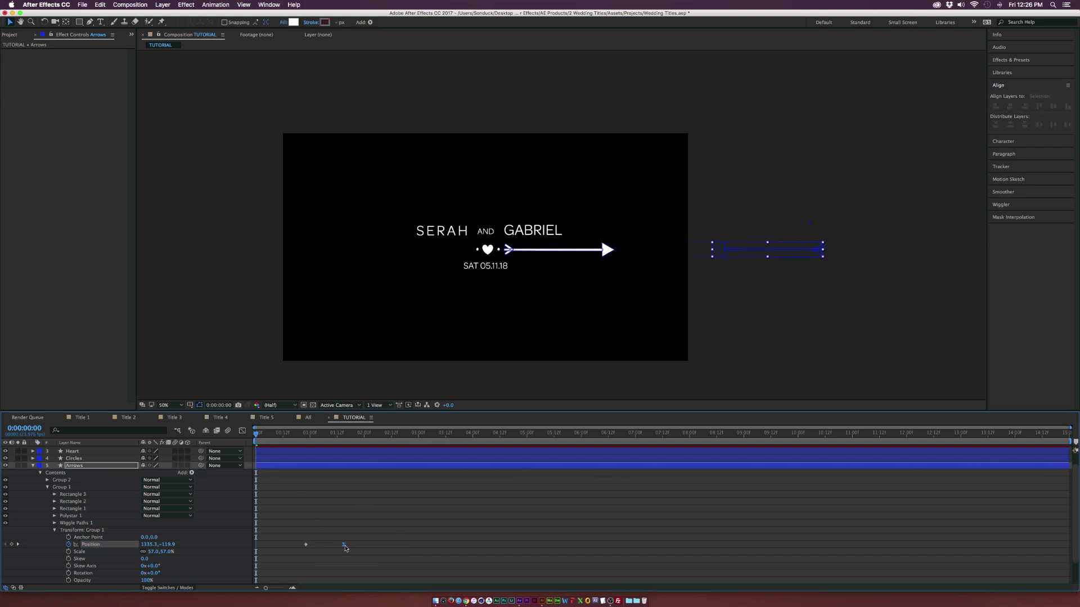
pyautogui.moveTo(285, 435); pyautogui.dragTo(343, 450)
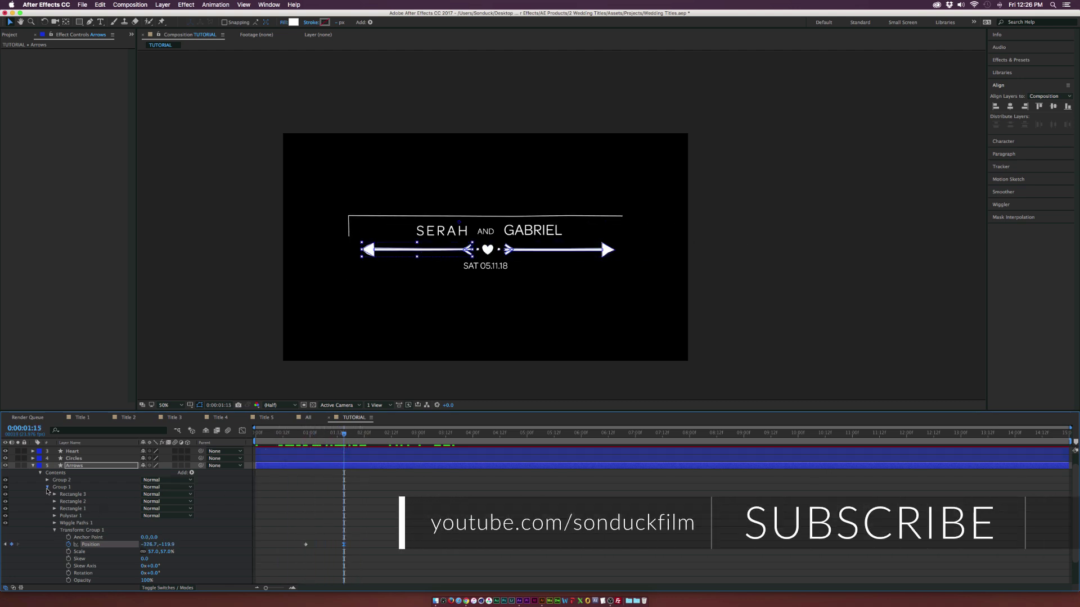
# - Animate Group 2's Position from X -1712.5 at 0:00:01:00 to its current place at 0:00:01:15, easing the ending keyframe, and preview both arrows
pyautogui.click(48, 488)
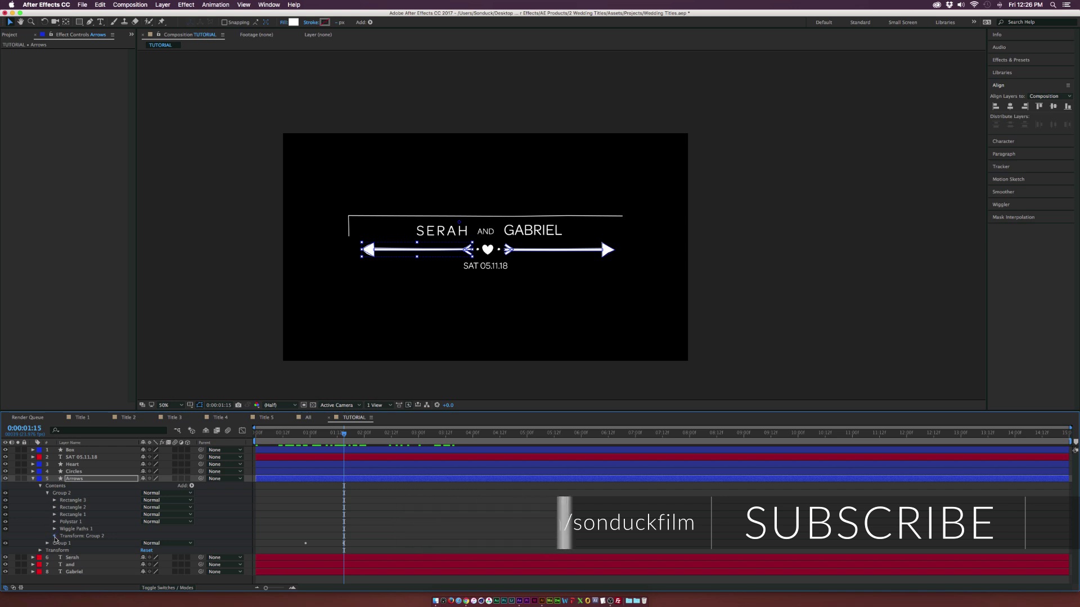
pyautogui.click(54, 537)
pyautogui.click(69, 544)
pyautogui.moveTo(325, 434); pyautogui.dragTo(310, 434)
pyautogui.moveTo(147, 544); pyautogui.dragTo(80, 546)
pyautogui.moveTo(374, 532); pyautogui.dragTo(338, 561)
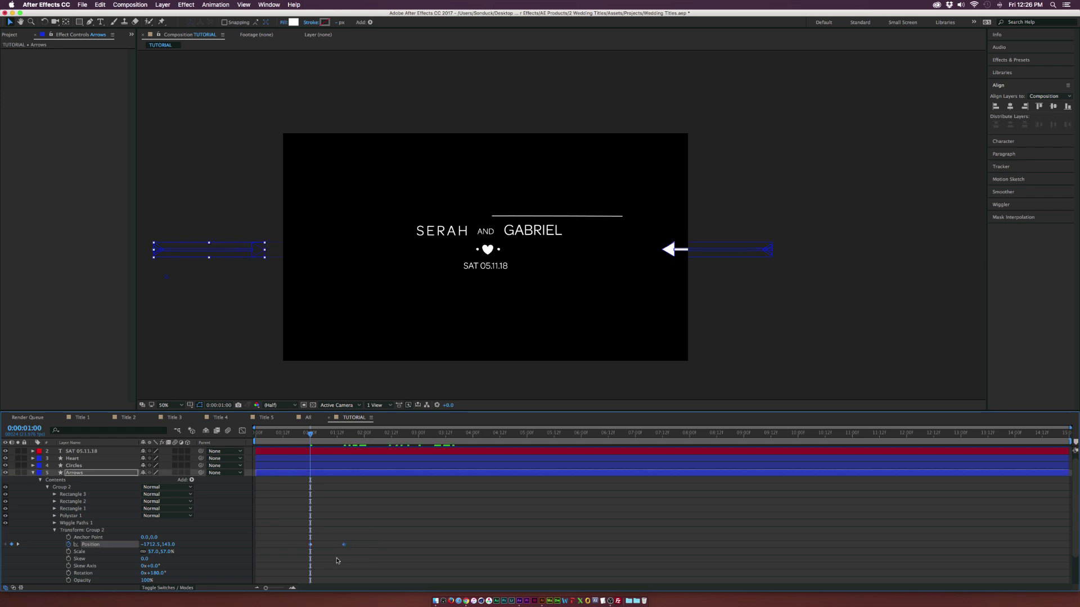
pyautogui.click(32, 473)
pyautogui.moveTo(310, 434); pyautogui.dragTo(363, 440)
pyautogui.press('space')
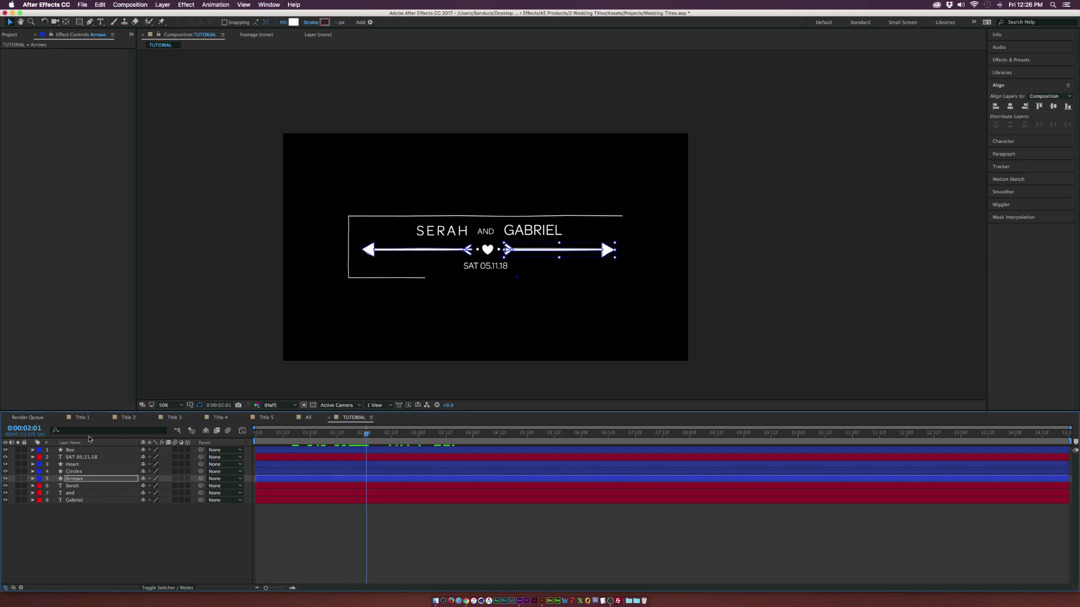
# - Add a Scale keyframe to Ellipse 1 of the Circles layer at 0:00:01:16, just after the arrows arrive
pyautogui.click(72, 471)
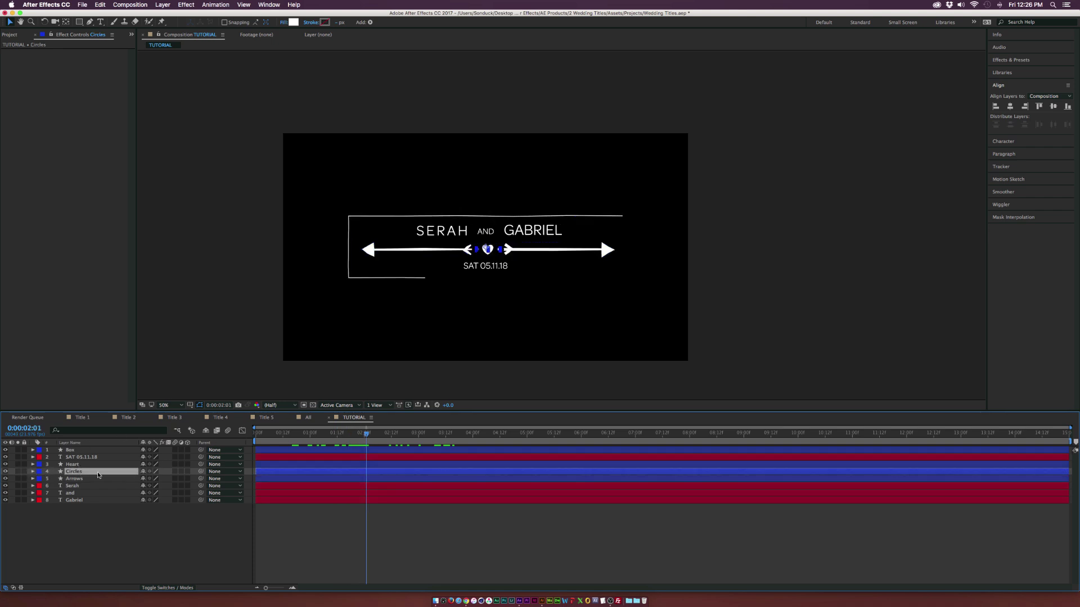
pyautogui.click(32, 471)
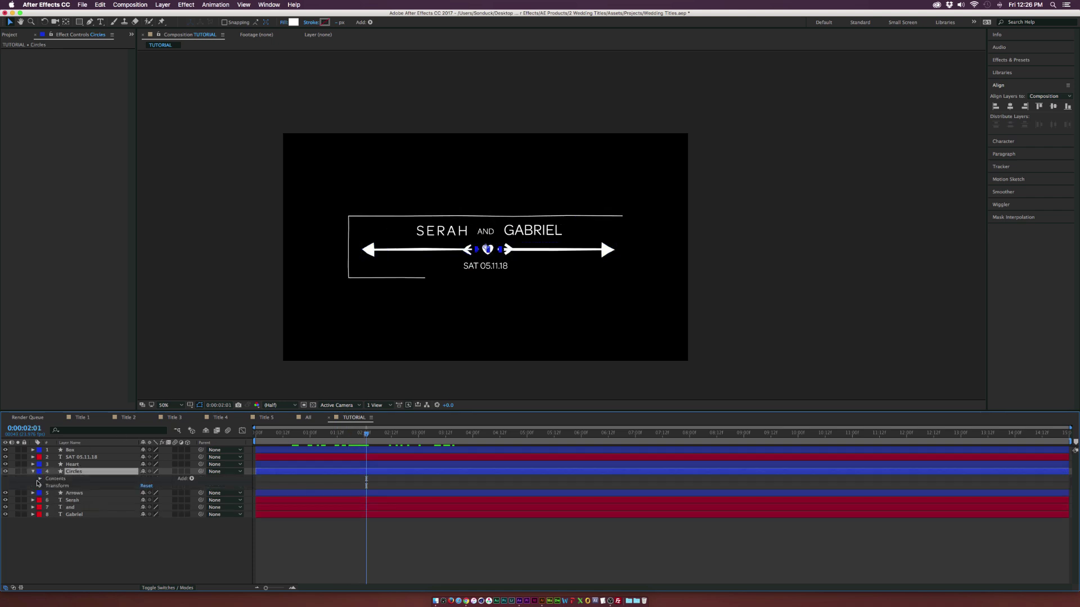
pyautogui.click(40, 479)
pyautogui.click(47, 493)
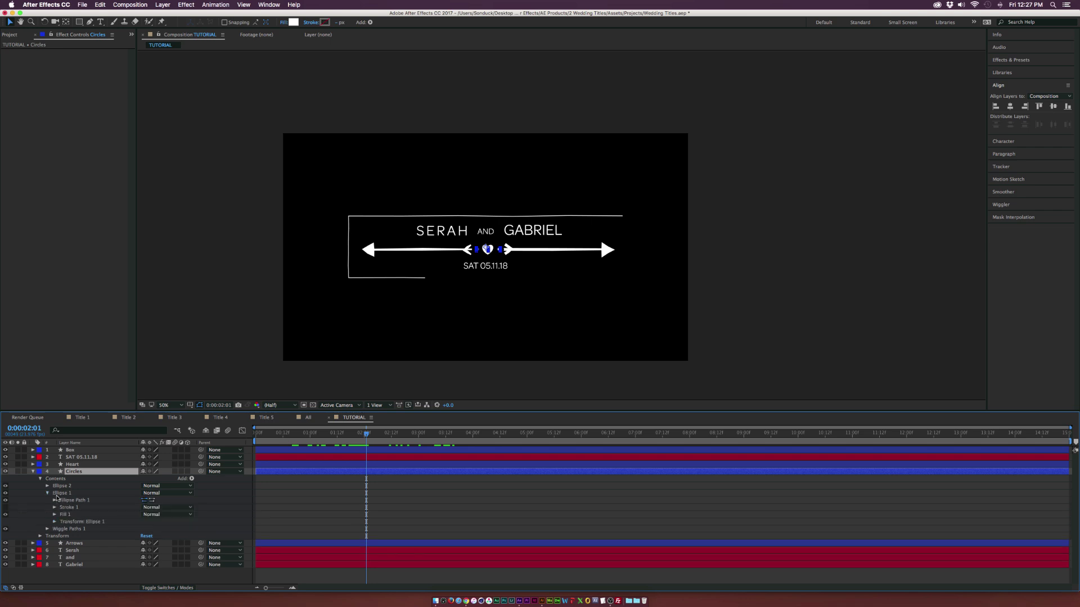
pyautogui.click(54, 523)
pyautogui.click(284, 437)
pyautogui.press('space')
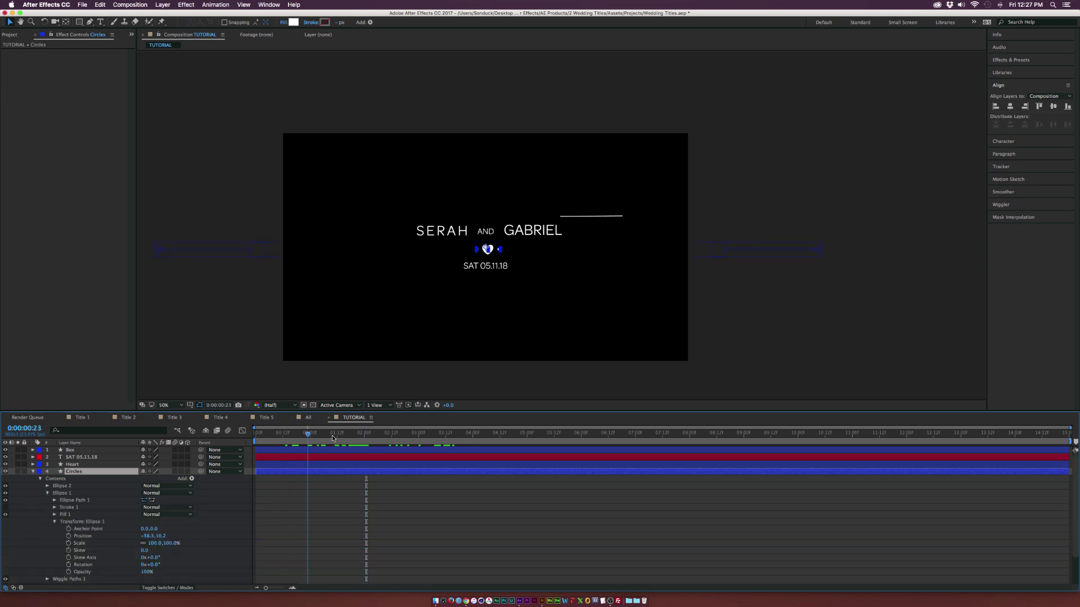
pyautogui.press('space')
pyautogui.click(68, 543)
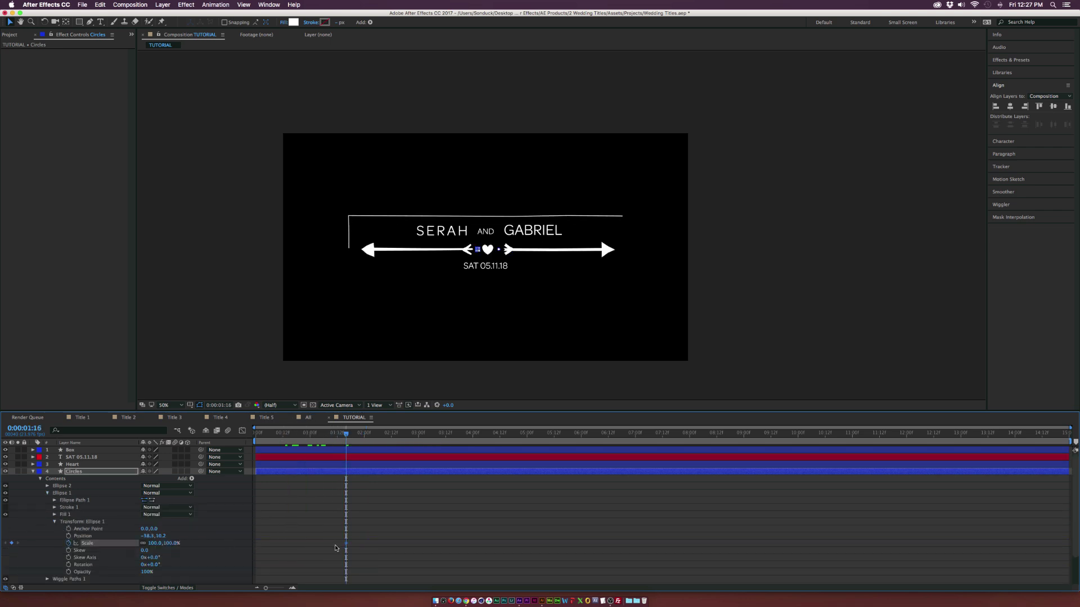
# - Scale Ellipse 1 from 0% at 0:00:01:16 to 100% at about 0:00:02:04, with Easy Ease on the ending keyframe
pyautogui.click(155, 544)
pyautogui.write('0')
pyautogui.press('Return')
pyautogui.moveTo(397, 531); pyautogui.dragTo(372, 548)
pyautogui.moveTo(348, 437); pyautogui.dragTo(376, 436)
pyautogui.click(325, 522)
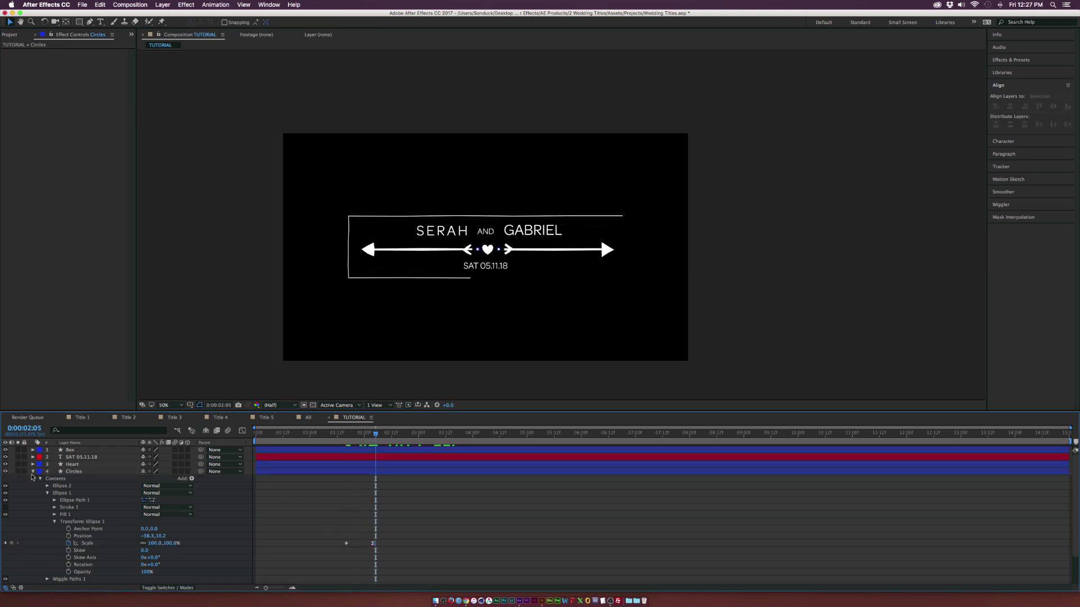
# - Add a Scale keyframe to Ellipse 2 of the Circles layer at 0:00:01:15
pyautogui.click(46, 494)
pyautogui.click(48, 486)
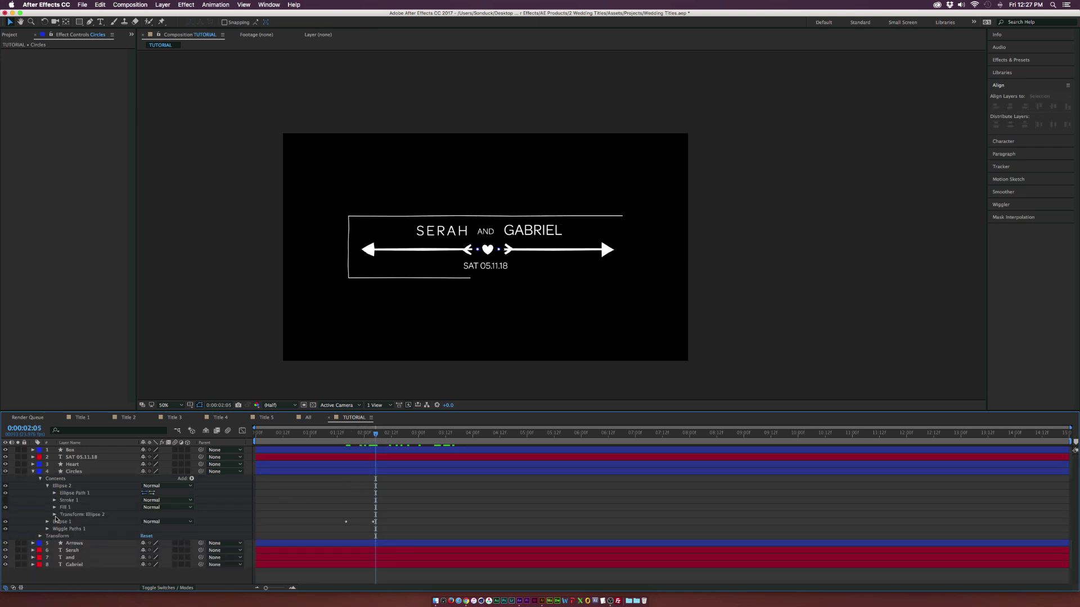
pyautogui.click(55, 515)
pyautogui.click(344, 434)
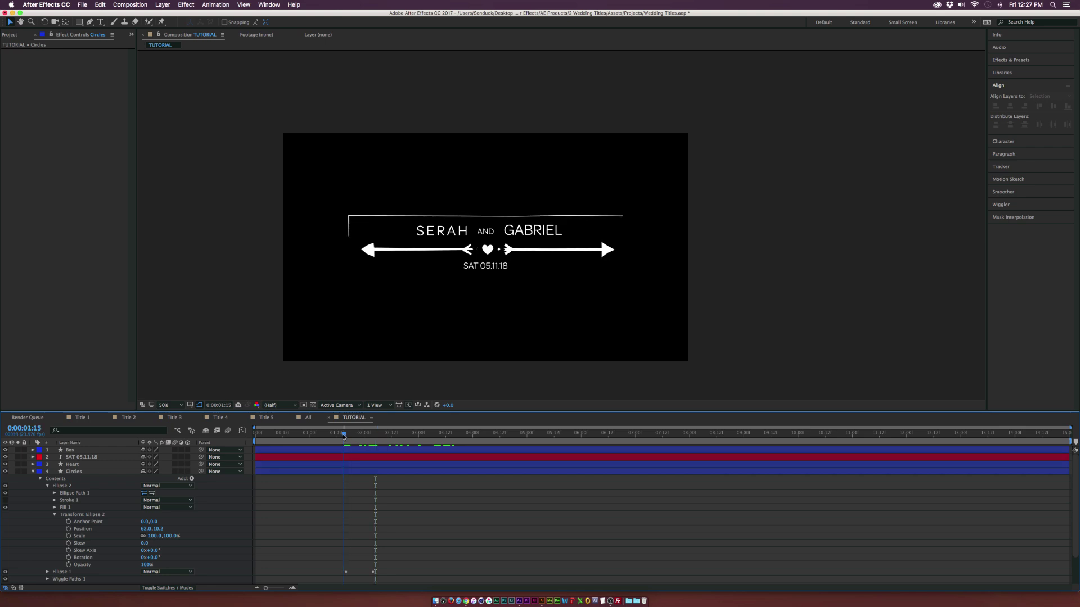
pyautogui.click(69, 536)
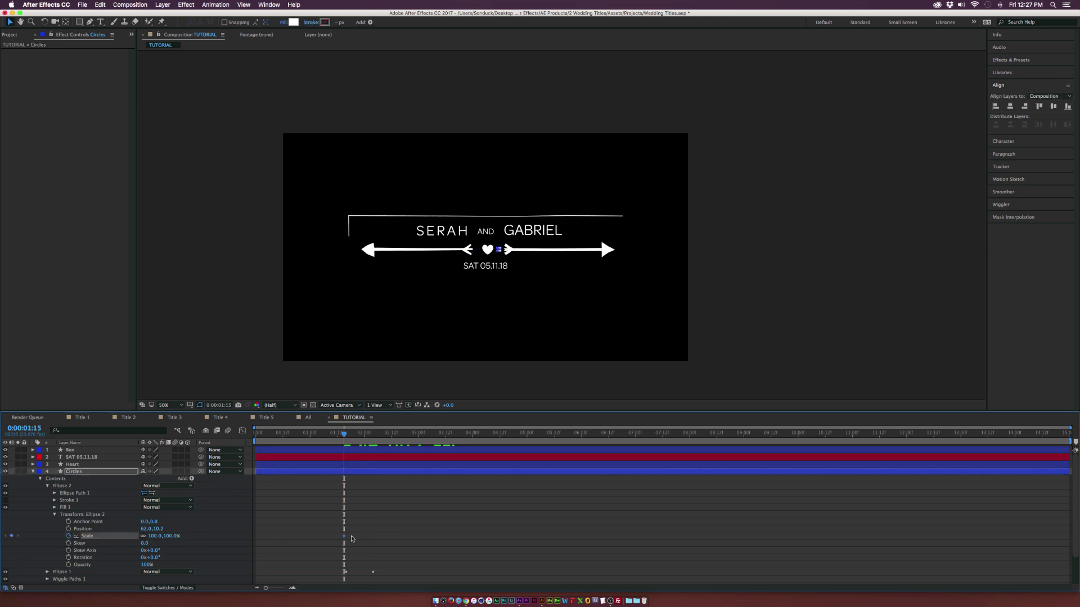
# - Make Ellipse 2 grow from 0% Scale at 0:00:01:15, ease its ending keyframe, and collapse the Circles layer
pyautogui.moveTo(359, 538)
pyautogui.mouseDown()
pyautogui.moveTo(372, 538)
pyautogui.moveTo(352, 546)
pyautogui.mouseUp()
pyautogui.click(153, 536)
pyautogui.write('0')
pyautogui.click(232, 527)
pyautogui.click(383, 511)
pyautogui.press('u')
pyautogui.press('u')
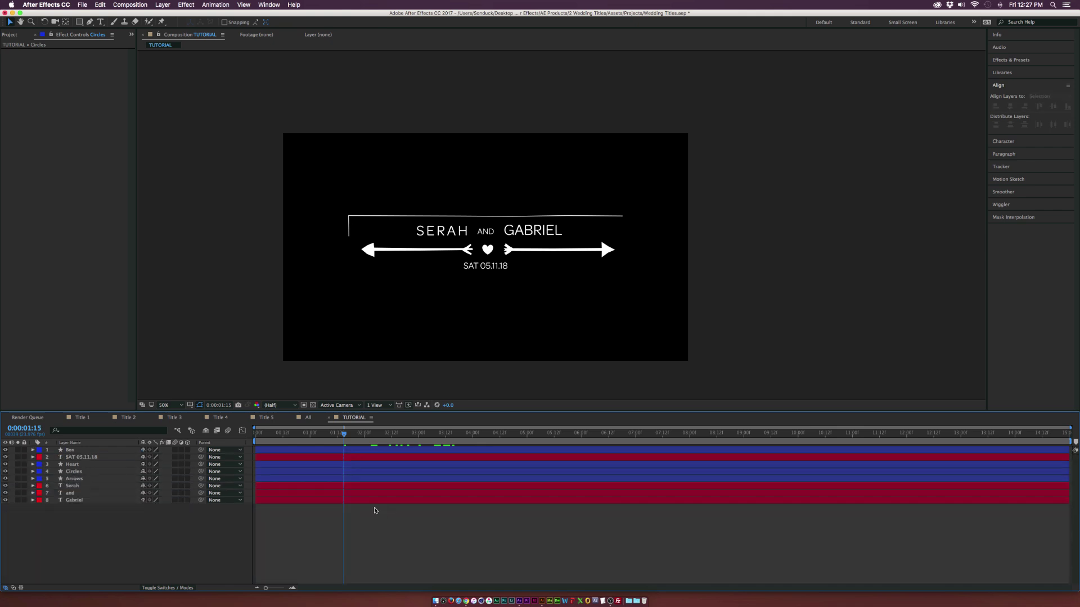
# - Animate the Scale of the Heart layer's Group 1 from 0% at 0:00:02:01 to 100% at 0:00:02:19
pyautogui.click(73, 464)
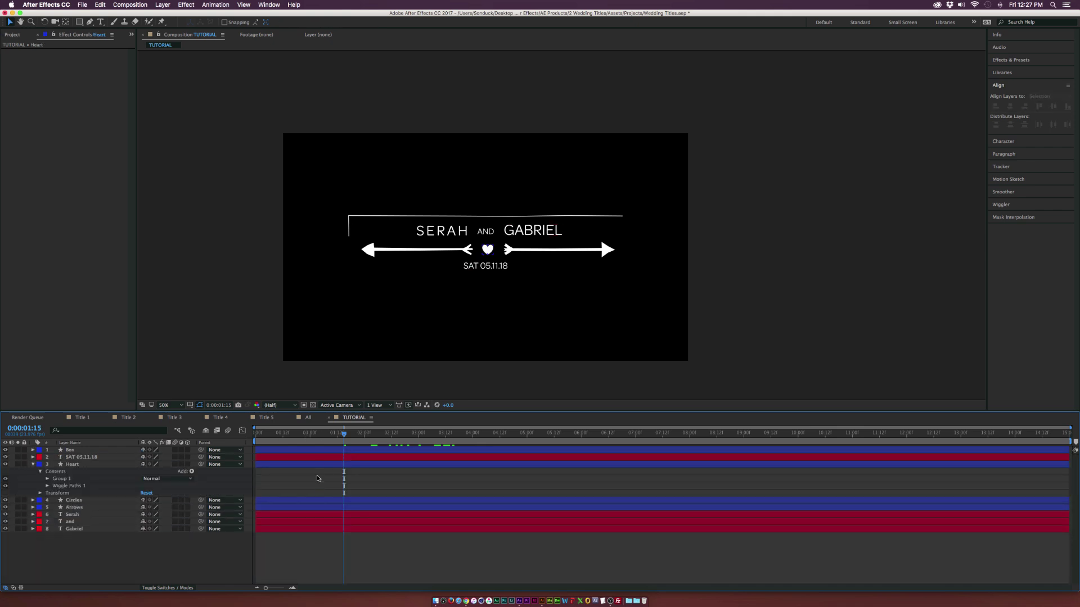
pyautogui.moveTo(346, 433); pyautogui.dragTo(367, 433)
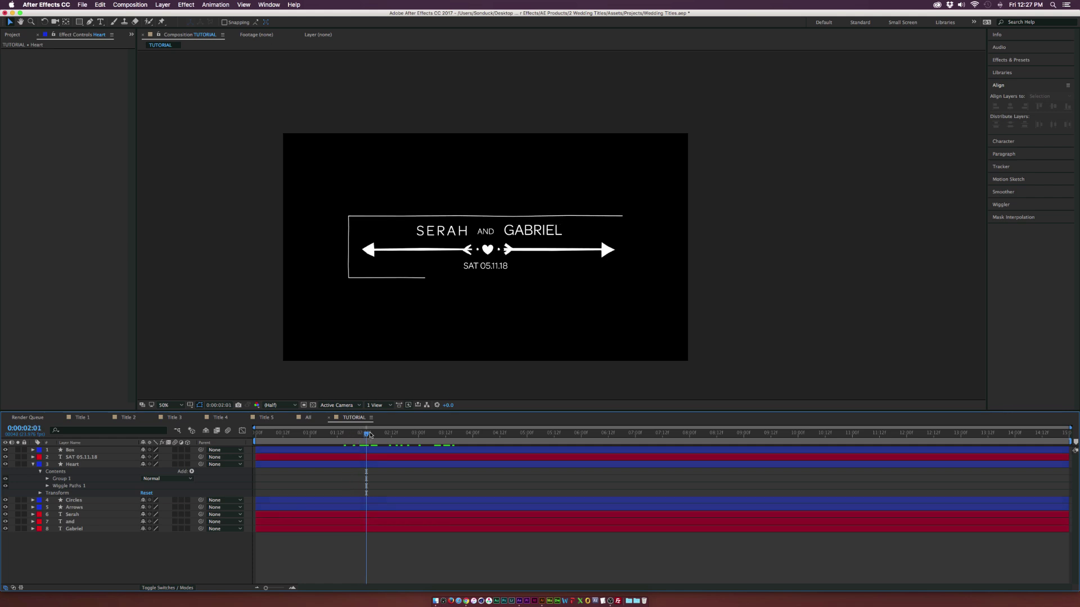
pyautogui.click(47, 479)
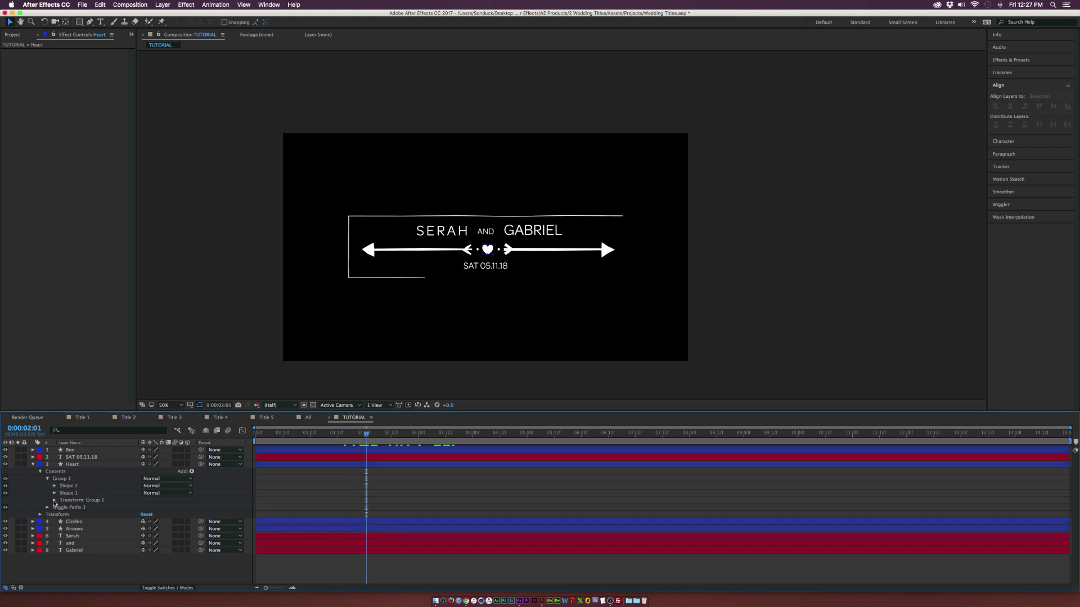
pyautogui.click(54, 500)
pyautogui.click(68, 522)
pyautogui.moveTo(364, 525); pyautogui.dragTo(407, 524)
pyautogui.click(153, 523)
pyautogui.write('0')
pyautogui.press('Return')
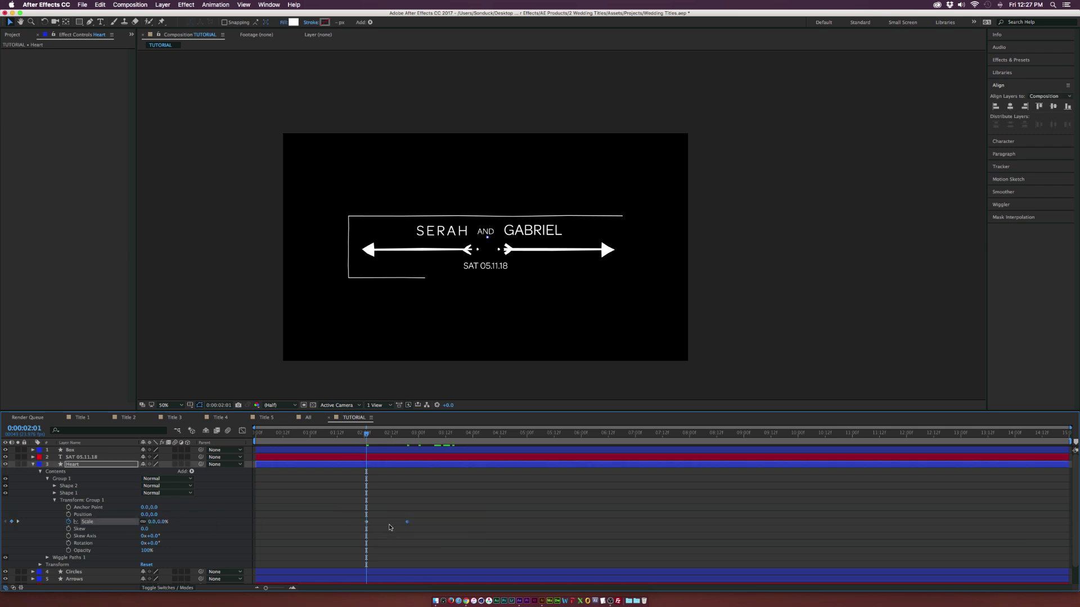
# - Move the anchor point of the heart's Group 1 to the heart's centre, preview its growth, and collapse the Heart layer
pyautogui.moveTo(368, 434); pyautogui.dragTo(406, 437)
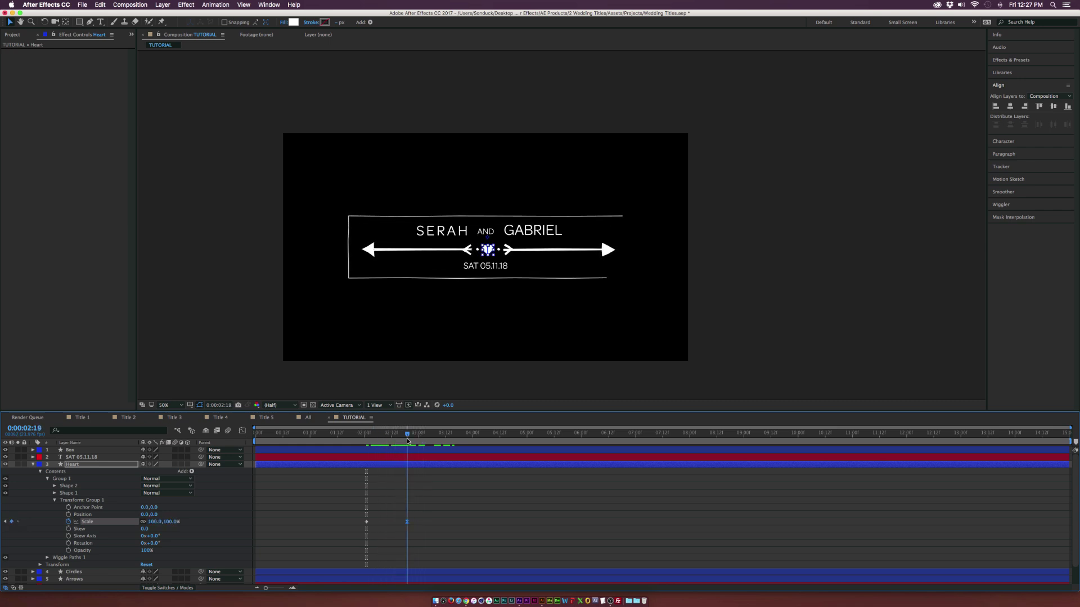
pyautogui.press('.')
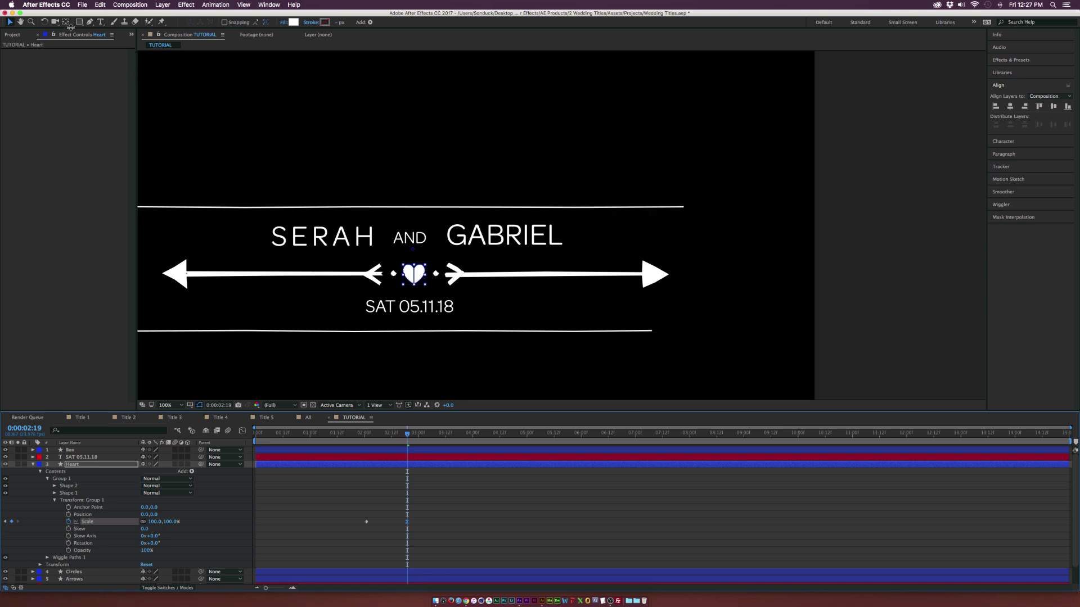
pyautogui.click(66, 22)
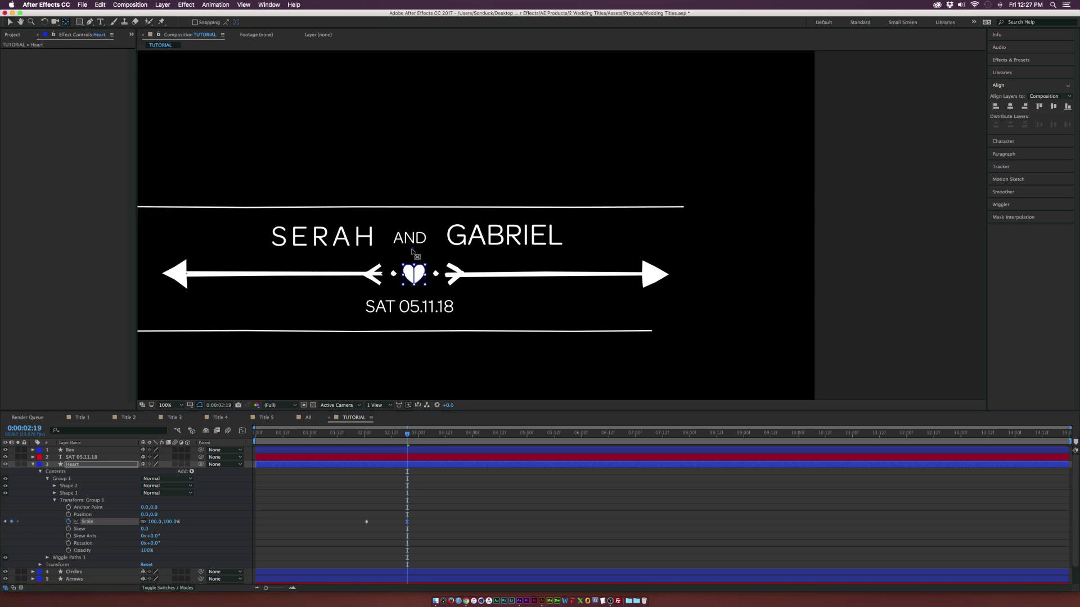
pyautogui.moveTo(414, 250); pyautogui.dragTo(414, 276)
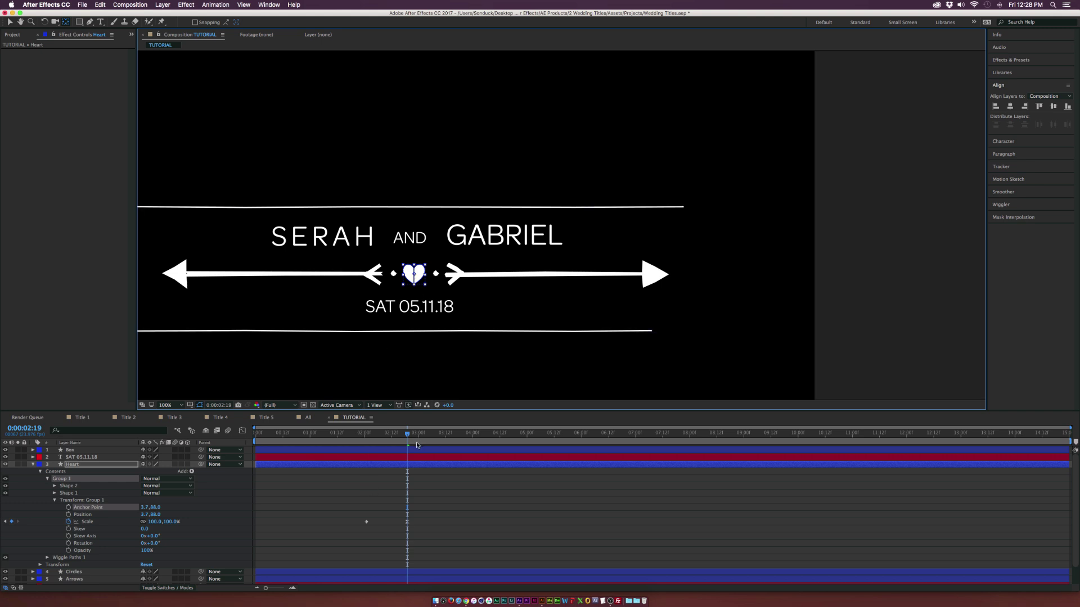
pyautogui.moveTo(409, 434); pyautogui.dragTo(332, 436)
pyautogui.press('space')
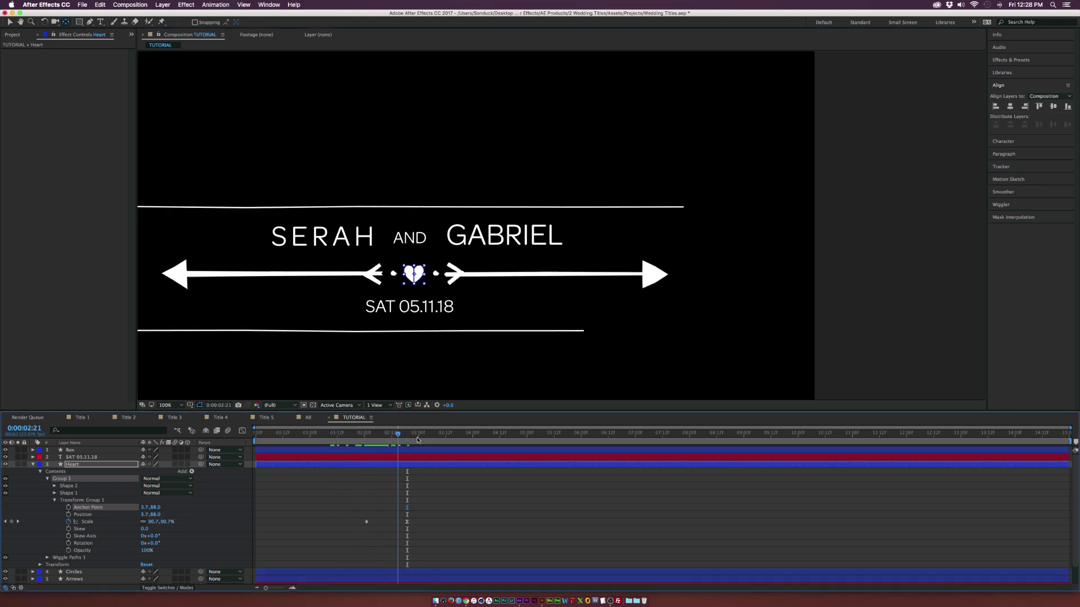
pyautogui.click(307, 519)
pyautogui.press('u')
pyautogui.press('u')
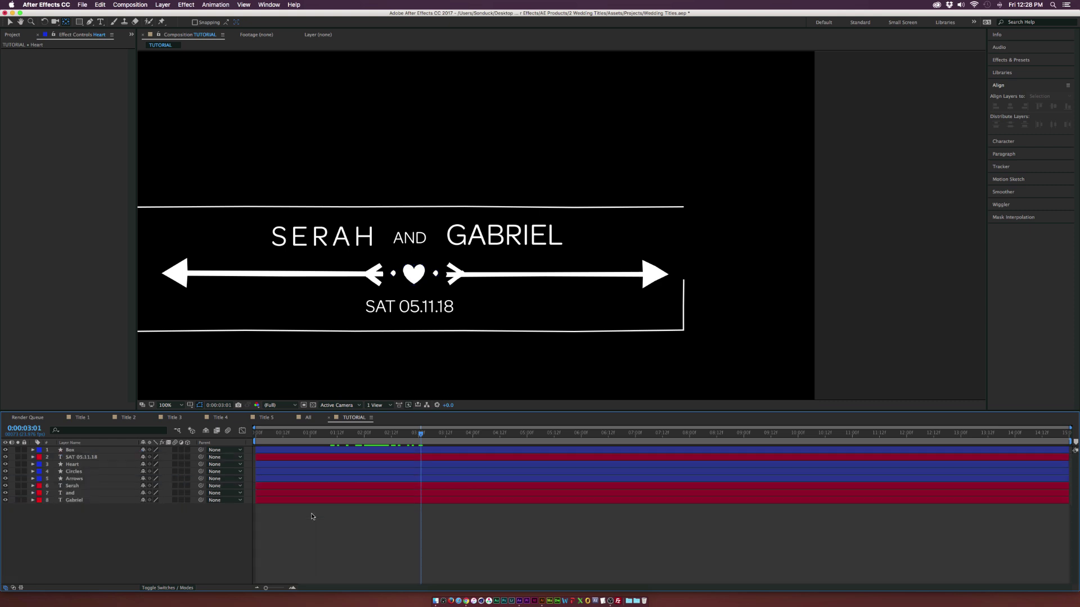
# - Keyframe the "and" layer's Position at 0:00:03:09, and raise the text about 100 pixels, above the box, at 0:00:02:06
pyautogui.click(169, 405)
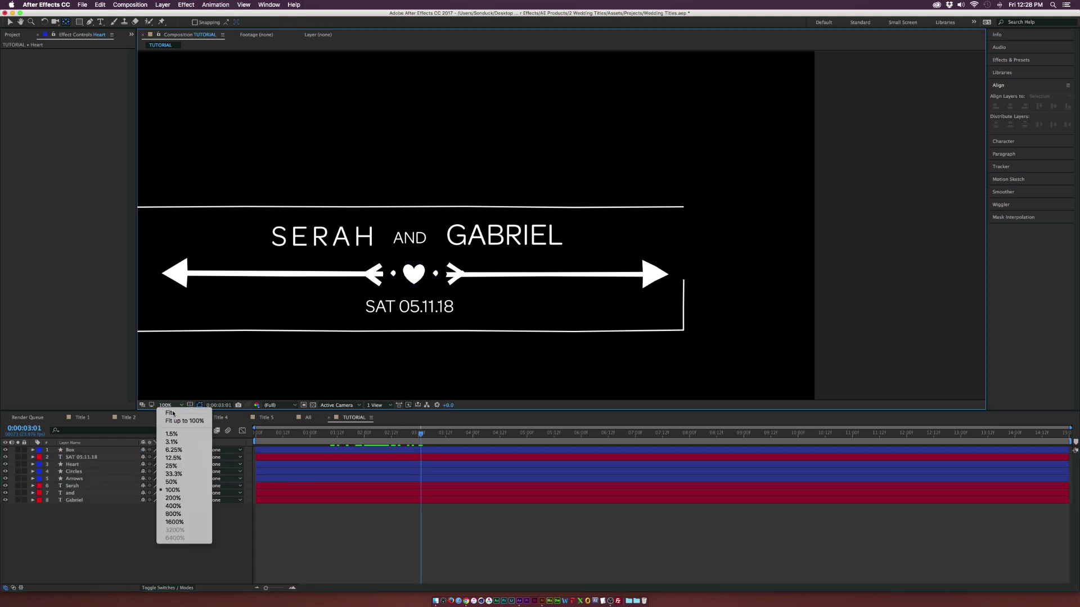
pyautogui.click(174, 413)
pyautogui.click(69, 493)
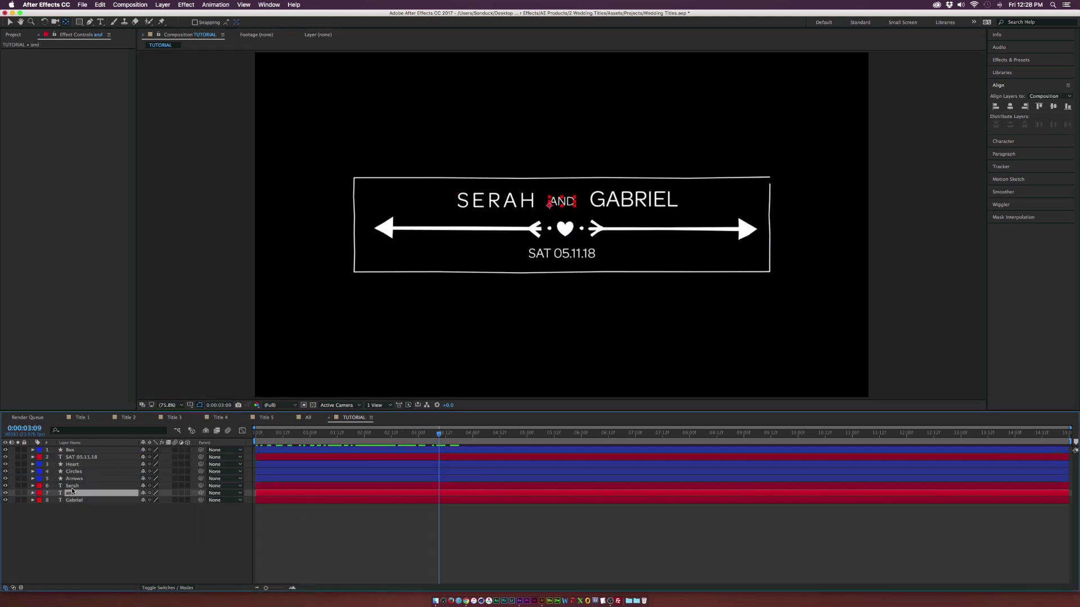
pyautogui.press('p')
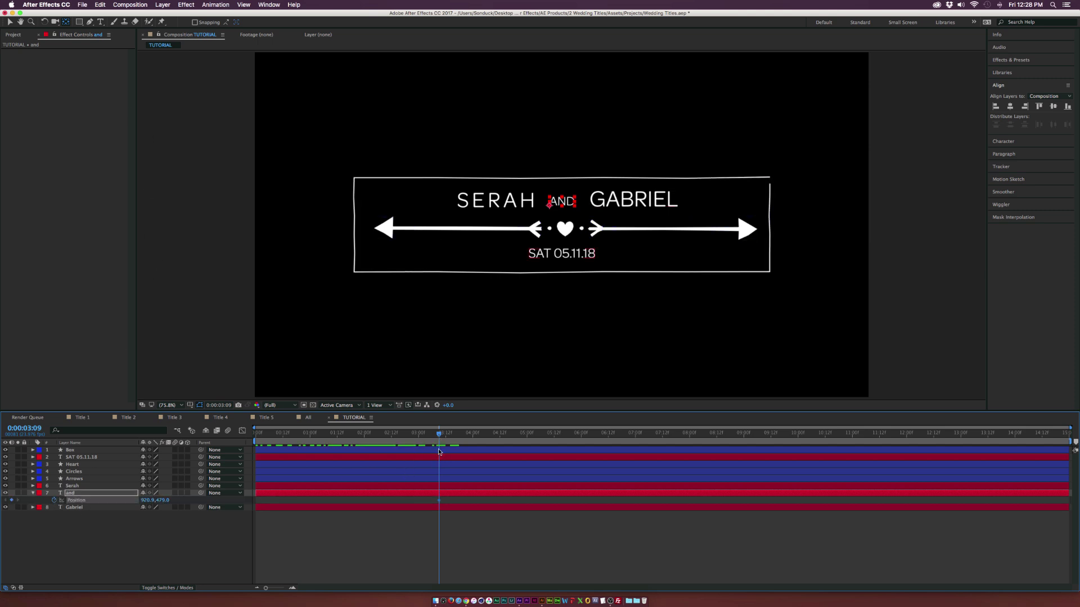
pyautogui.moveTo(439, 436); pyautogui.dragTo(378, 436)
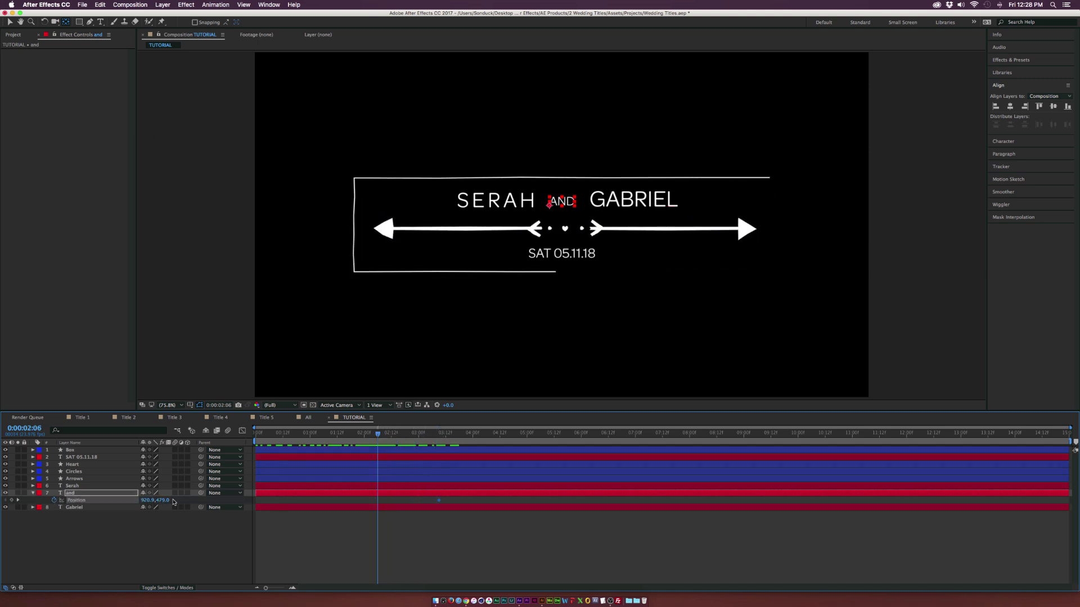
pyautogui.moveTo(165, 501); pyautogui.dragTo(159, 502)
pyautogui.click(194, 554)
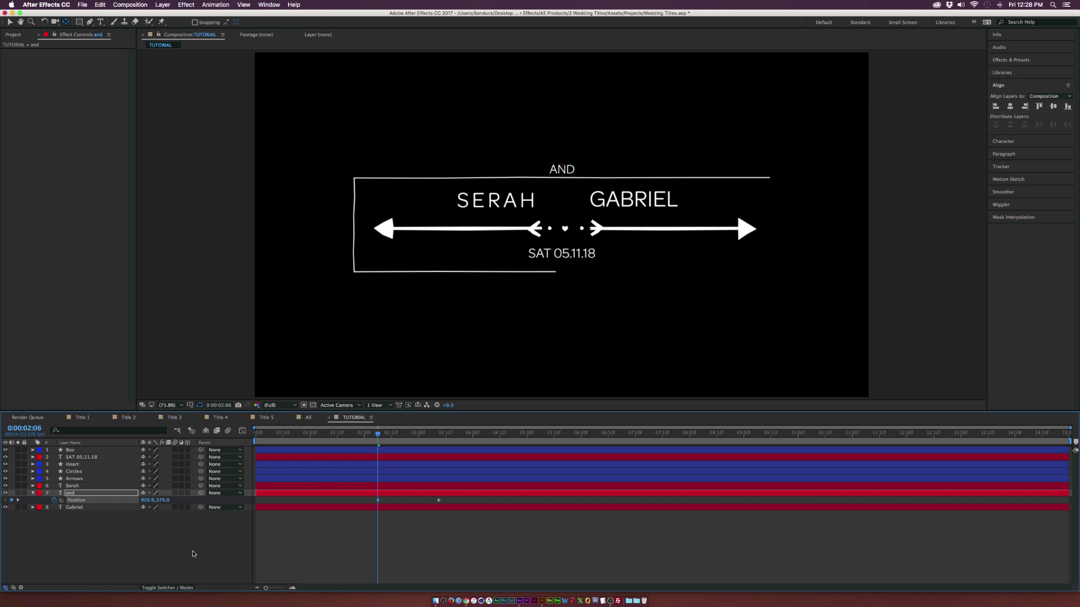
# - Apply Easy Ease to the "and" layer's ending Position keyframe and scrub through the text's drop into place
pyautogui.moveTo(379, 437); pyautogui.dragTo(459, 436)
pyautogui.click(478, 502)
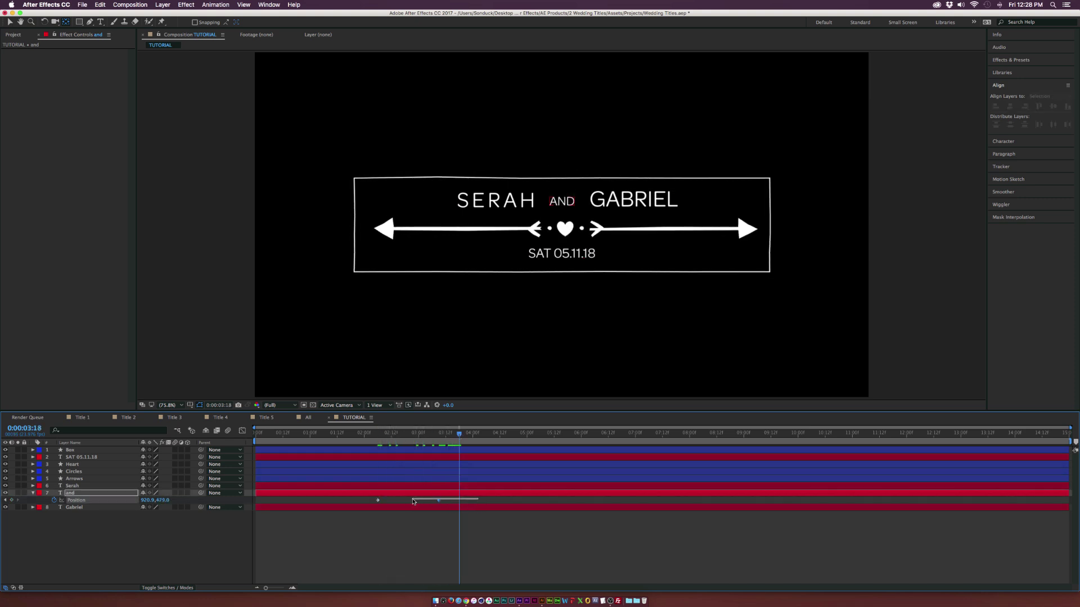
pyautogui.moveTo(417, 431); pyautogui.dragTo(355, 433)
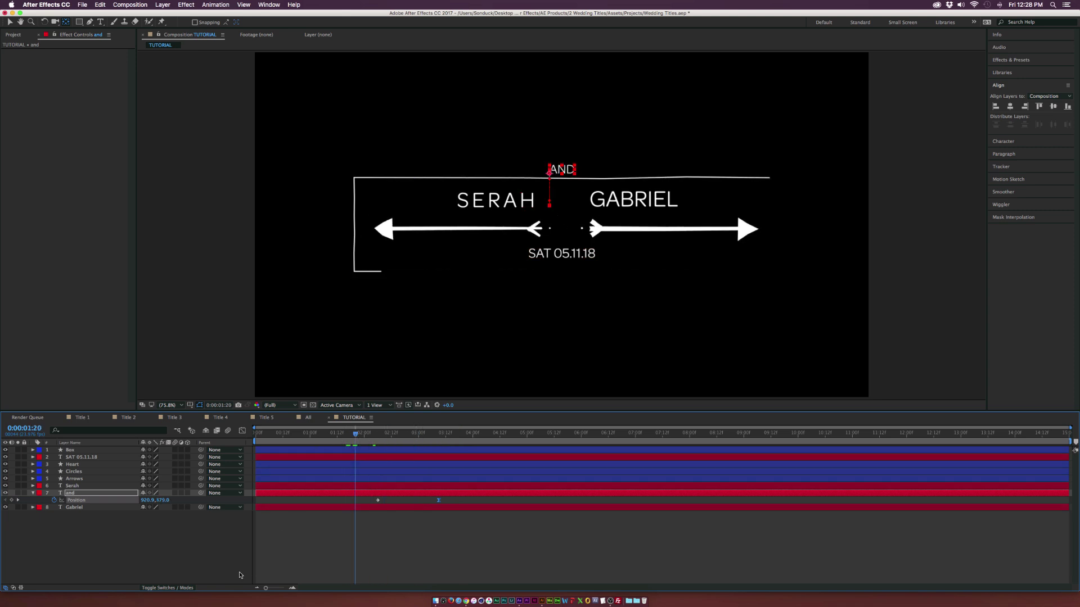
# - Pre-compose the "and" layer as "And COMP", moving all its attributes into the new composition
pyautogui.press('super+shift+c')
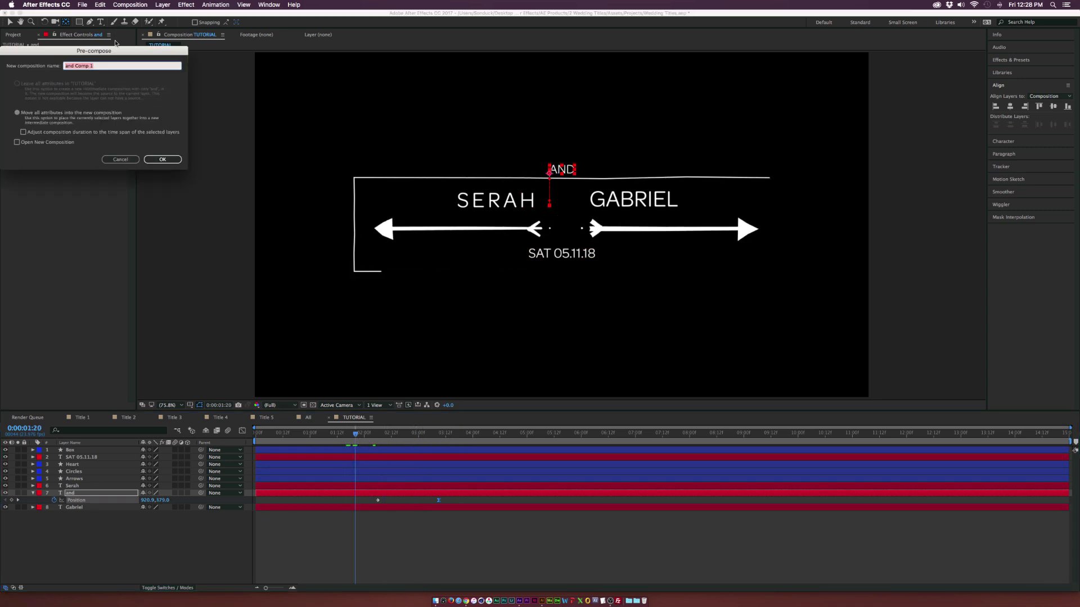
pyautogui.write('And COMP')
pyautogui.click(162, 159)
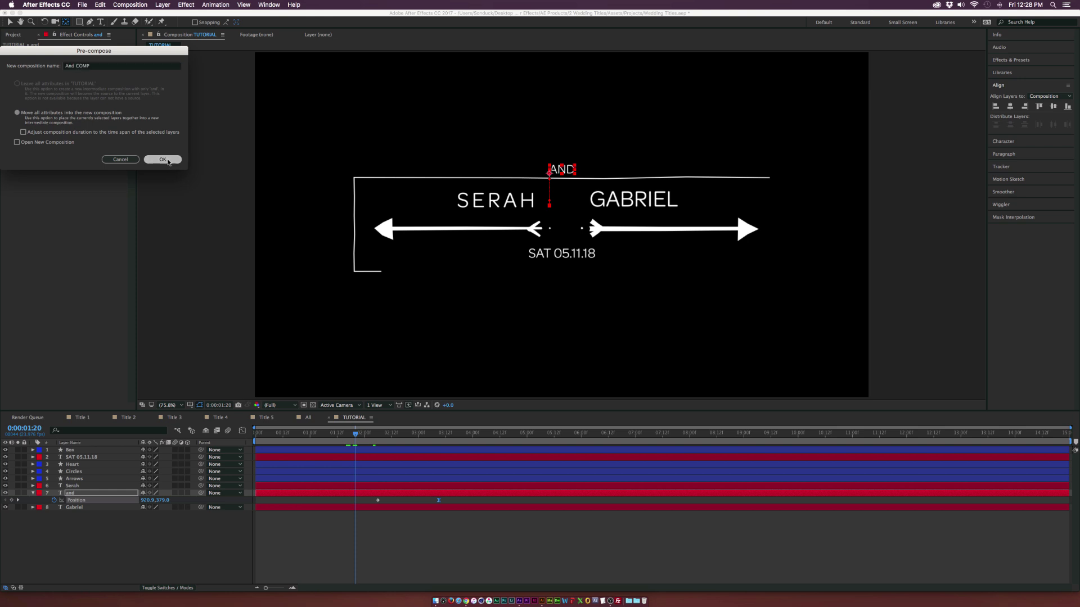
# - Draw a closed four-point Pen mask on And COMP around the raised AND text, its base along the box's upper line
pyautogui.click(90, 21)
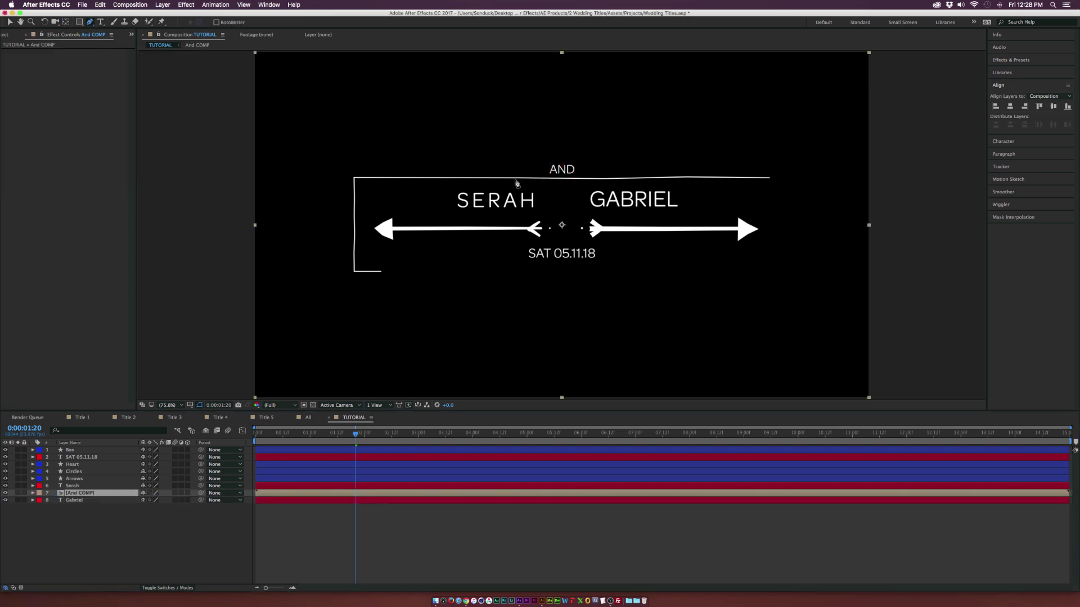
pyautogui.click(509, 177)
pyautogui.click(609, 177)
pyautogui.click(611, 131)
pyautogui.click(527, 126)
pyautogui.click(509, 179)
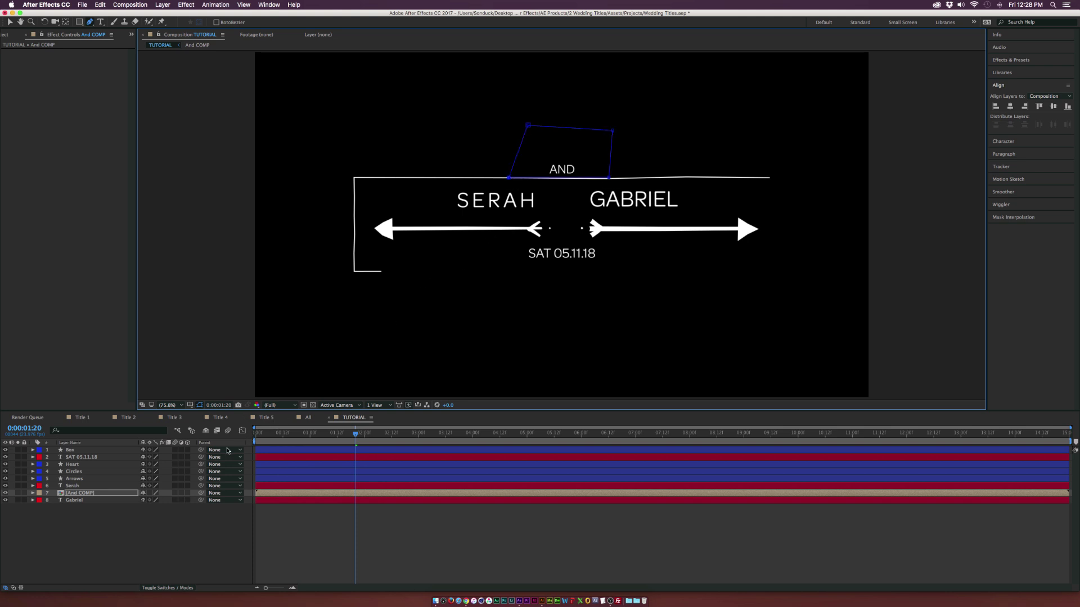
# - Set the And COMP layer's mask mode to Subtract and scrub to 0:00:03:16 to check the reveal
pyautogui.press('m')
pyautogui.click(157, 501)
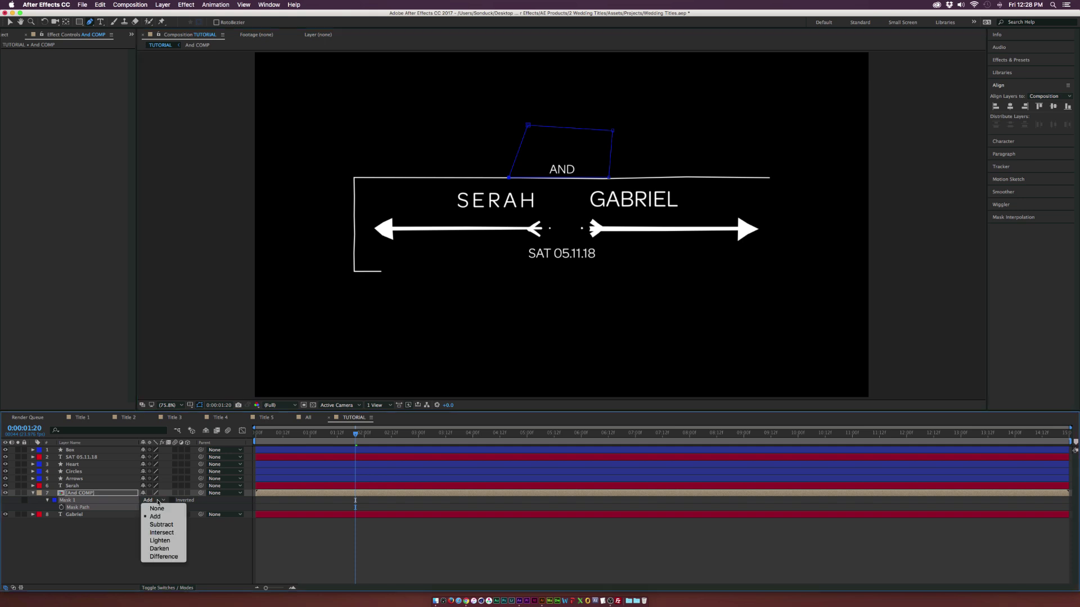
pyautogui.click(161, 524)
pyautogui.moveTo(355, 434); pyautogui.dragTo(454, 435)
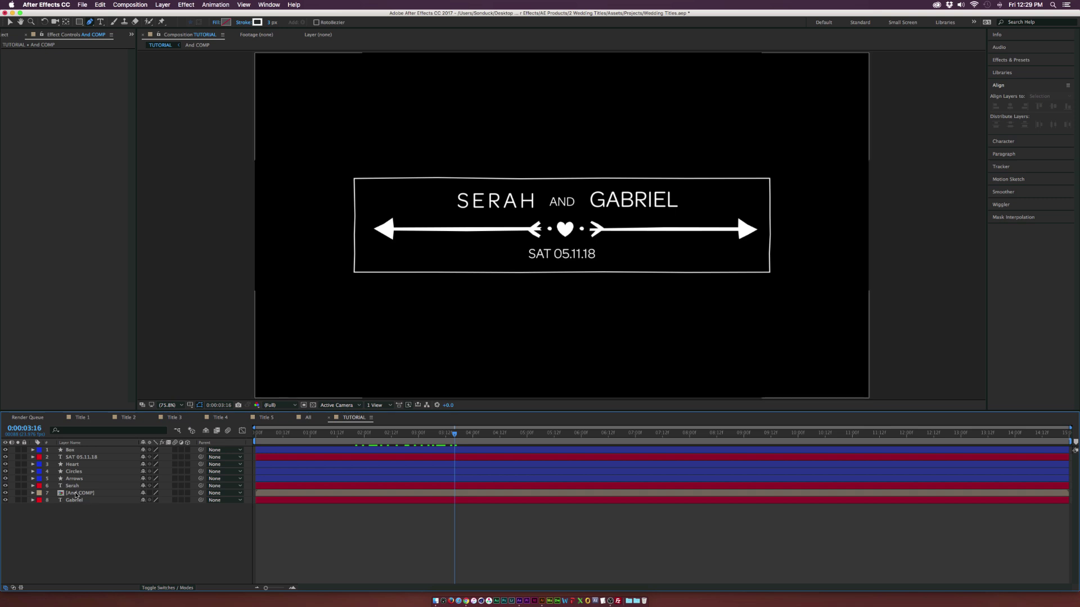
# - Browse the animation presets to the Text Animate In set and select Slow Fade On
pyautogui.click(75, 500)
pyautogui.click(1030, 60)
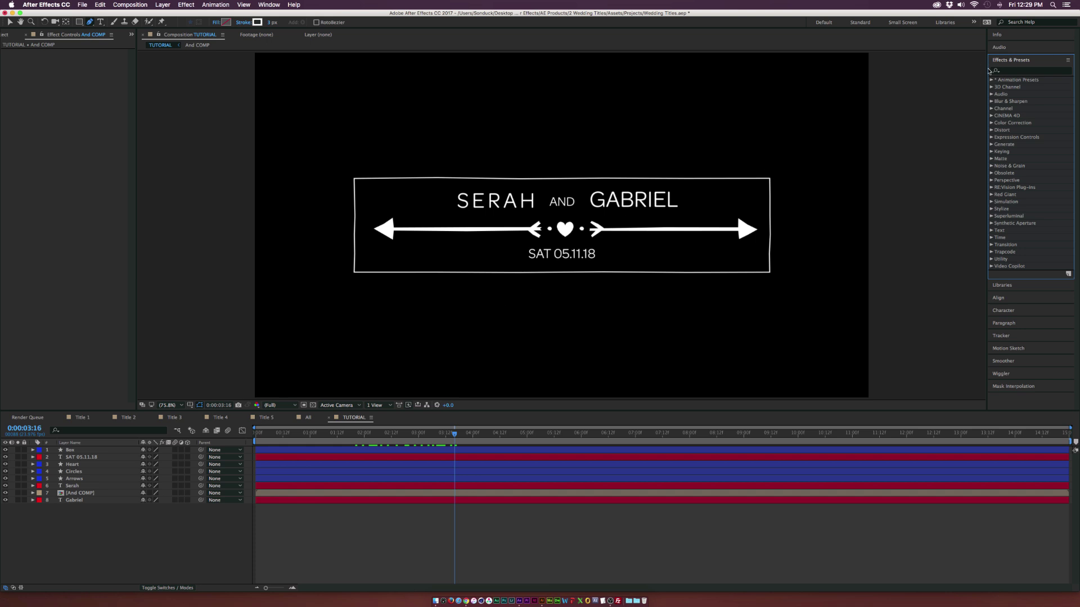
pyautogui.click(992, 80)
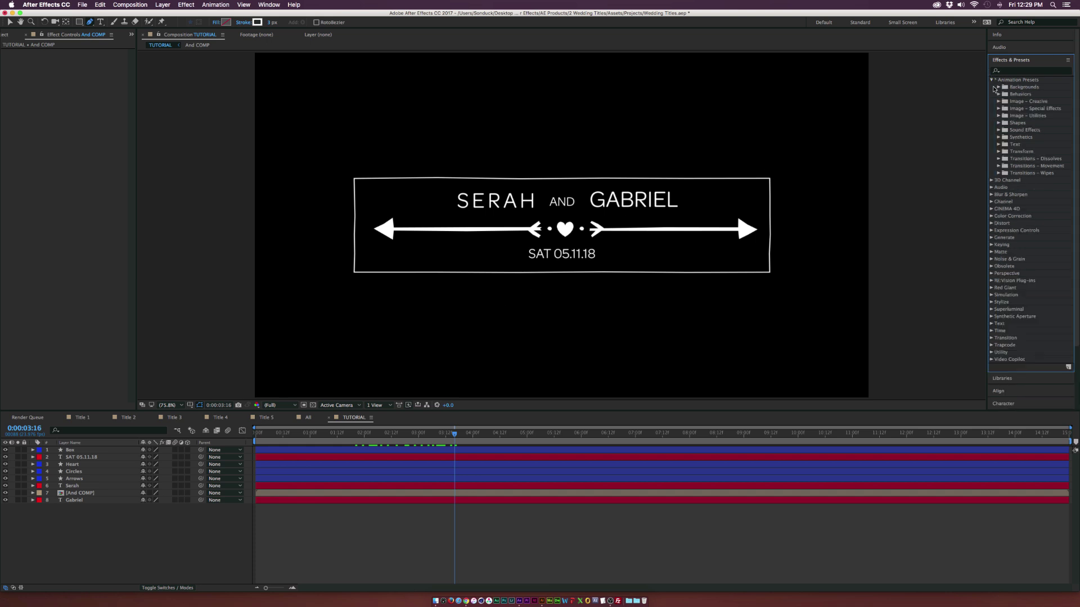
pyautogui.click(999, 144)
pyautogui.click(1006, 159)
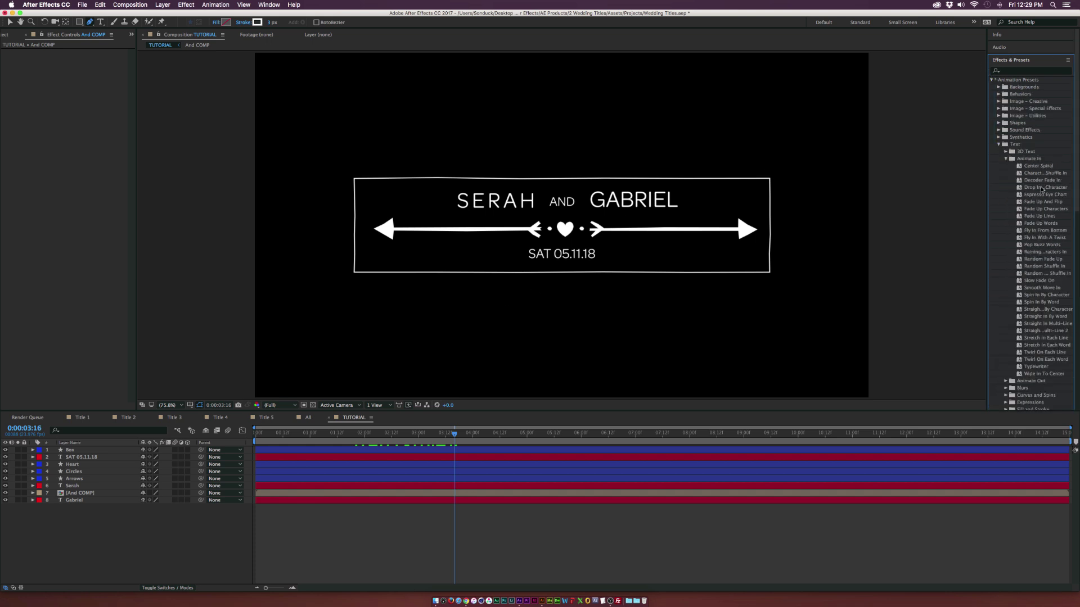
pyautogui.click(1034, 282)
# - Apply the Slow Fade On preset to the first name's text layer at 0:00:01:21 and scrub through the fade
pyautogui.moveTo(413, 437); pyautogui.dragTo(358, 447)
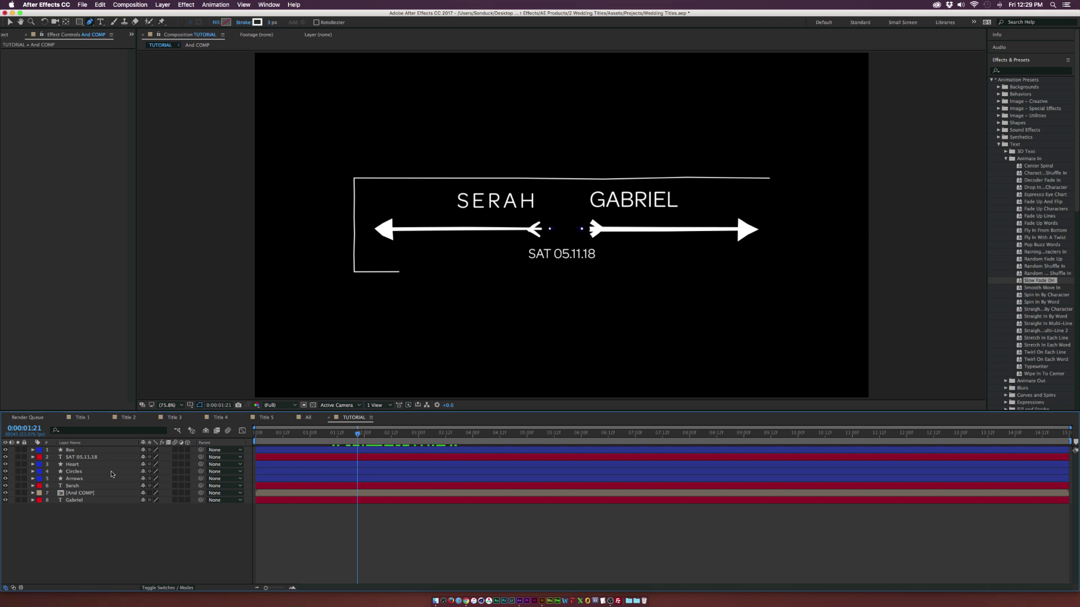
pyautogui.press('v')
pyautogui.click(80, 487)
pyautogui.moveTo(1041, 284); pyautogui.dragTo(372, 488)
pyautogui.moveTo(365, 433); pyautogui.dragTo(416, 434)
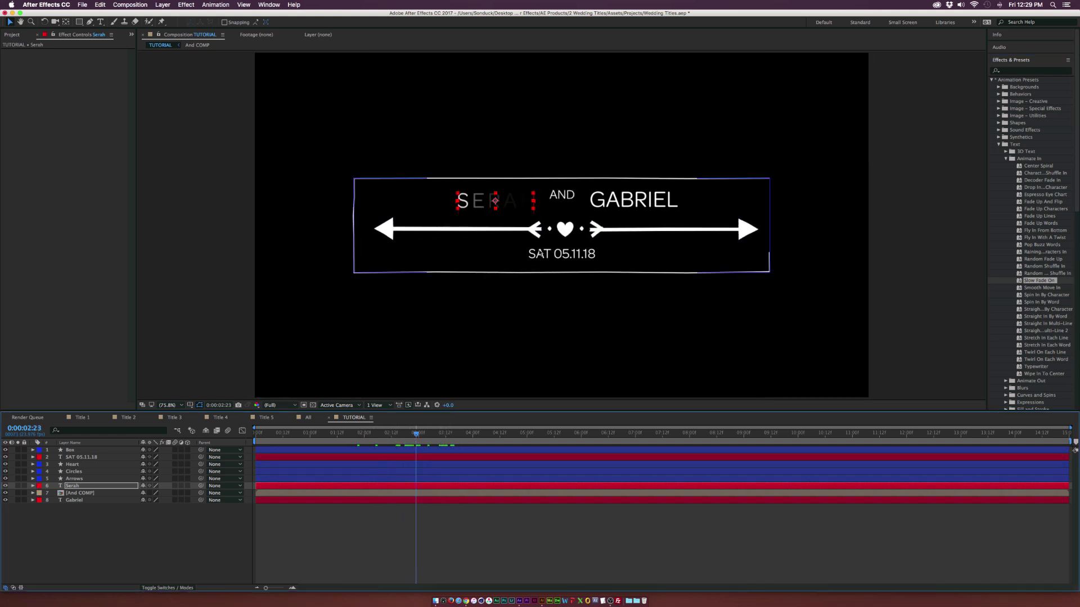
# - Shift the first name's Range Selector Offset keyframes about half a second earlier, apply Easy Ease to both, and preview the fade
pyautogui.press('u')
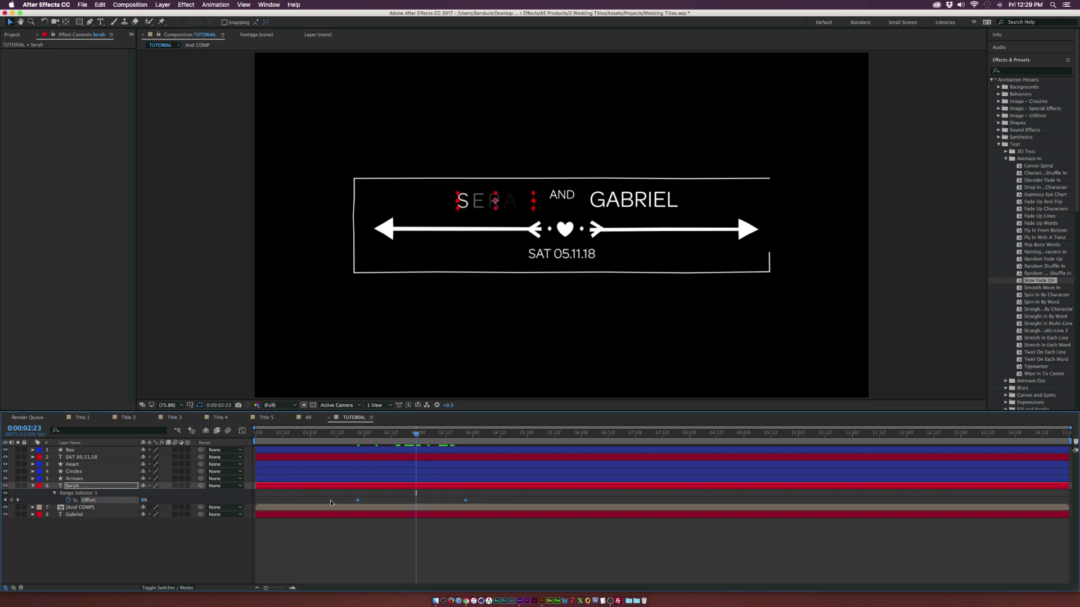
pyautogui.moveTo(358, 499); pyautogui.dragTo(329, 501)
pyautogui.moveTo(472, 495); pyautogui.dragTo(293, 513)
pyautogui.press('F9')
pyautogui.moveTo(316, 434); pyautogui.dragTo(453, 446)
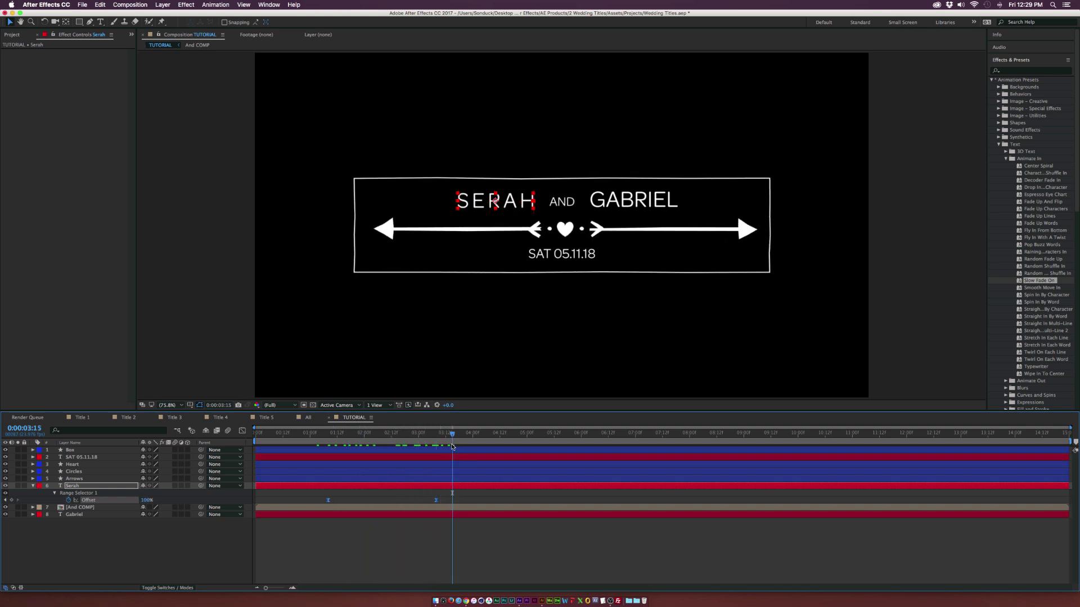
# - Apply Slow Fade On to the second name's layer at 0:00:03:15, Easy Ease its Offset keyframes, and collapse the layer properties
pyautogui.click(75, 515)
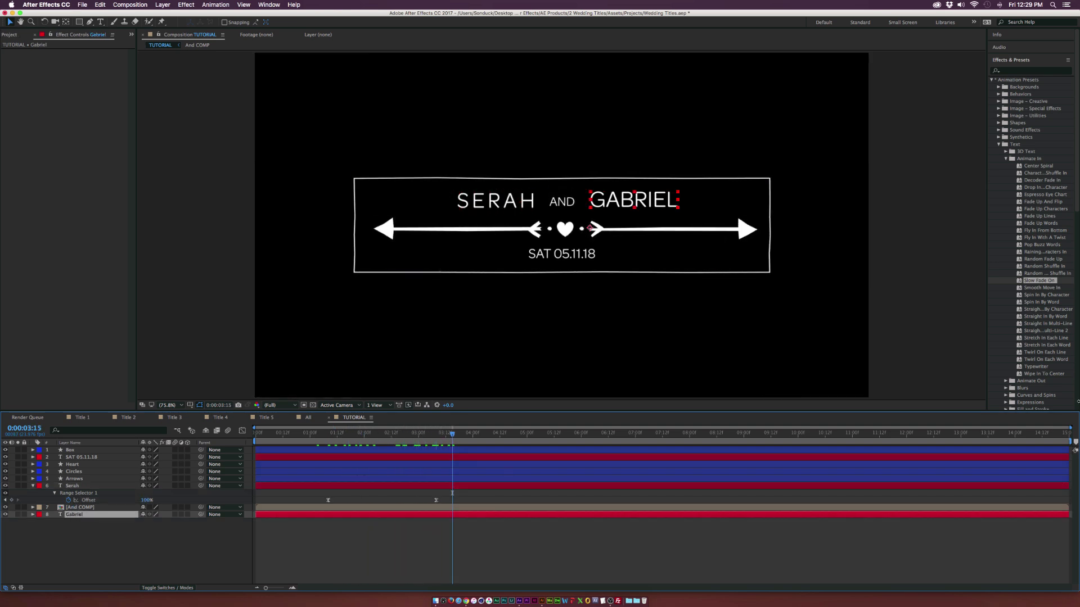
pyautogui.moveTo(1029, 282); pyautogui.dragTo(95, 526)
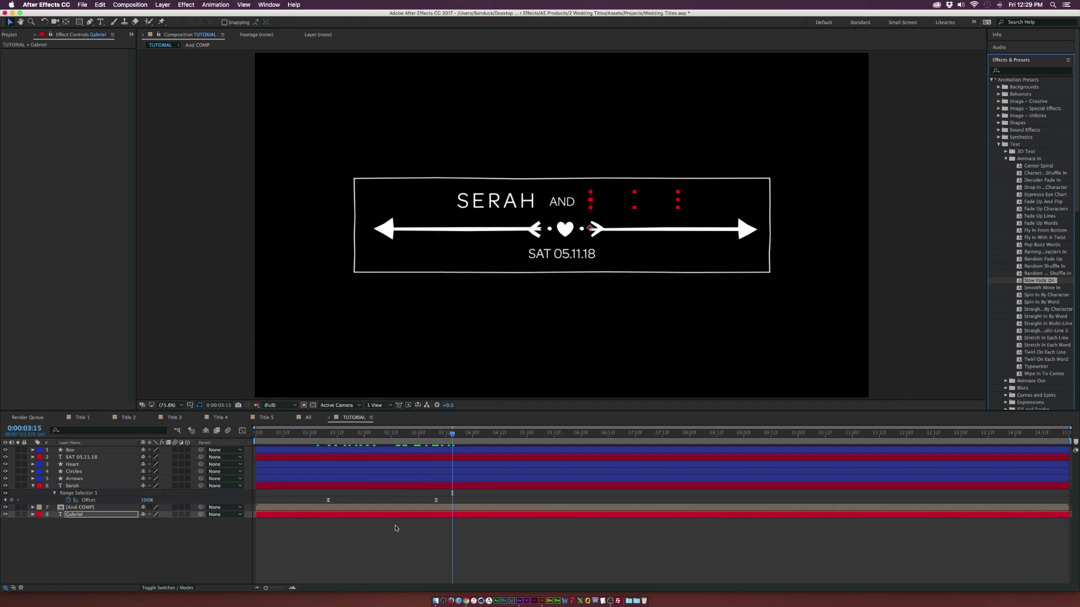
pyautogui.press('u')
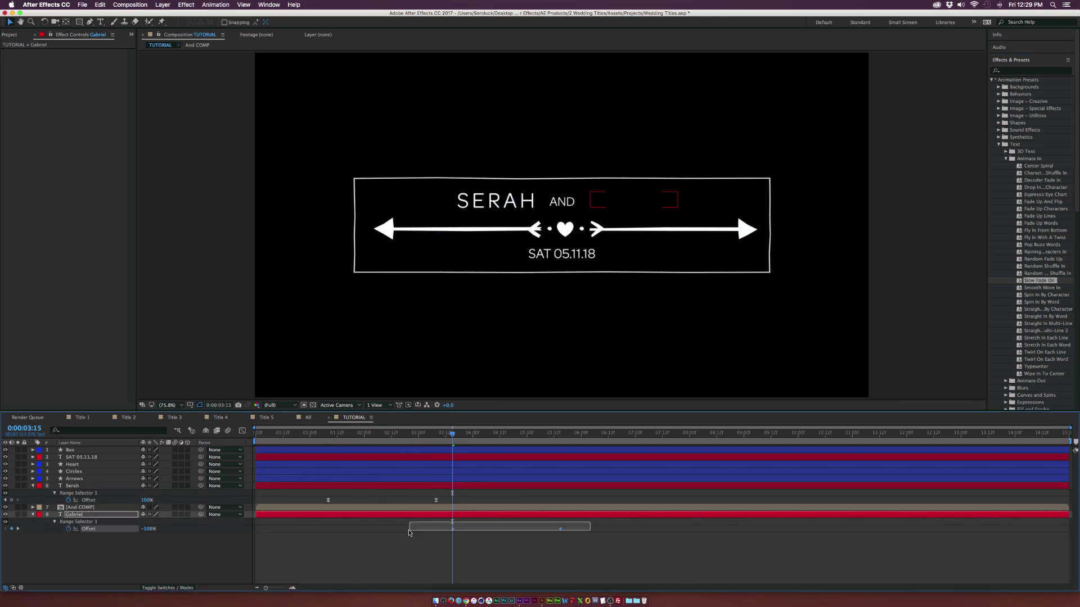
pyautogui.click(449, 554)
pyautogui.moveTo(455, 435); pyautogui.dragTo(572, 434)
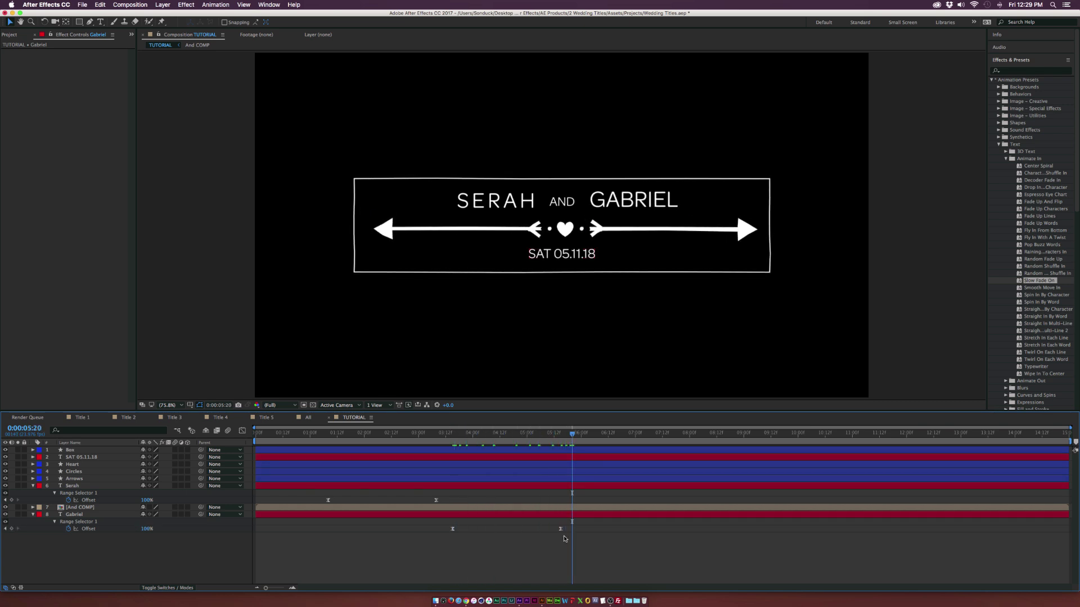
pyautogui.press('u')
pyautogui.press('u')
# - Apply the Slow Fade On preset to the date layer at 0:00:02:19, check its Offset keyframes, and collapse the layer
pyautogui.click(85, 457)
pyautogui.moveTo(496, 436); pyautogui.dragTo(396, 445)
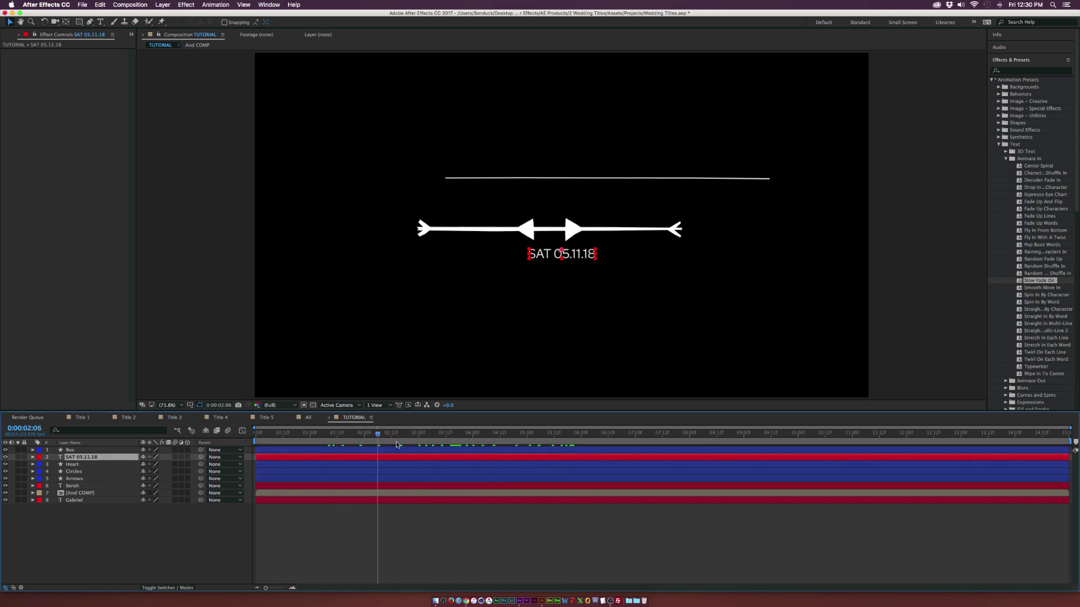
pyautogui.press('space')
pyautogui.moveTo(1024, 281); pyautogui.dragTo(450, 458)
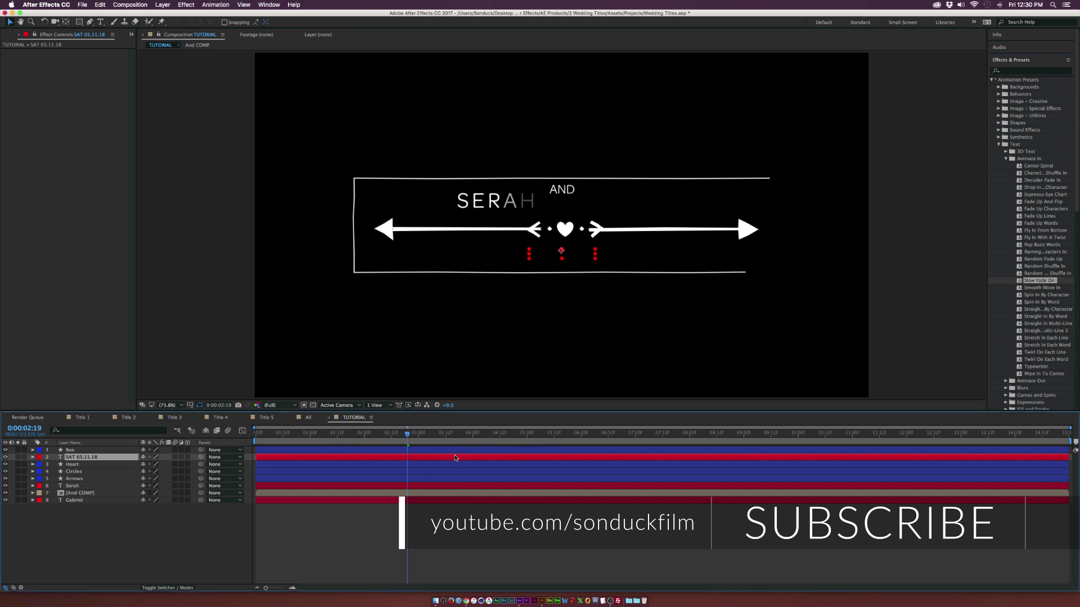
pyautogui.press('u')
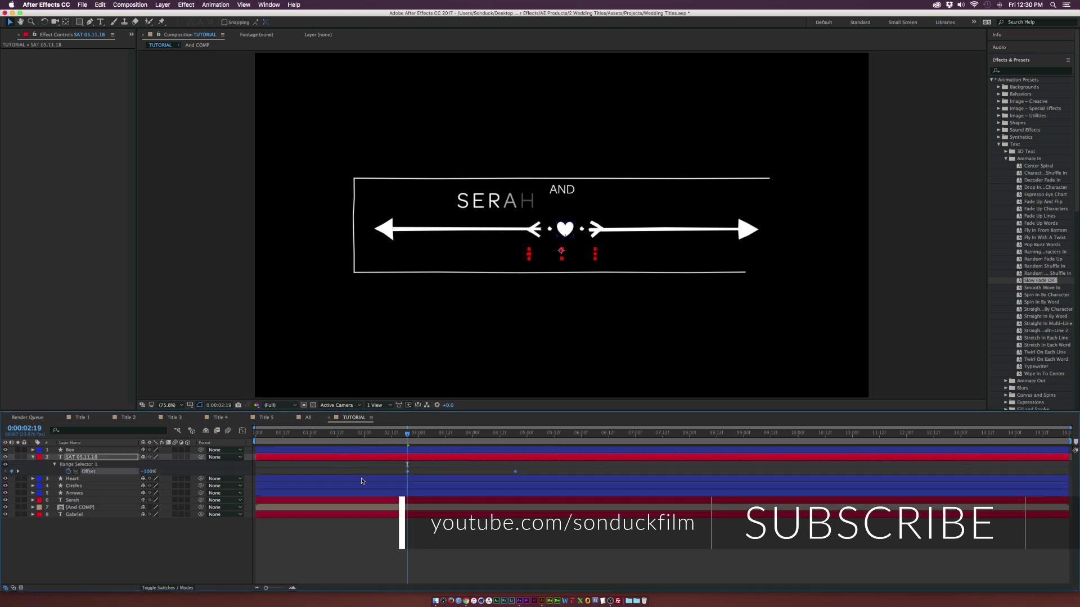
pyautogui.click(343, 557)
pyautogui.press('u')
pyautogui.press('u')
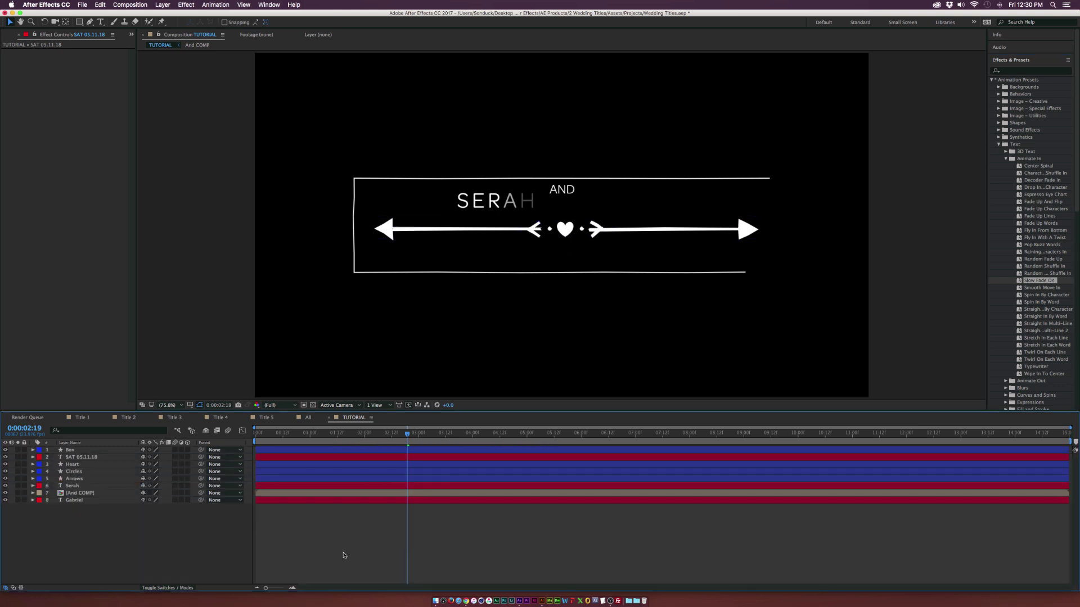
# - Scrub through the finished title animation and enable motion blur on all the layers
pyautogui.moveTo(407, 434); pyautogui.dragTo(559, 438)
pyautogui.moveTo(175, 450); pyautogui.dragTo(174, 500)
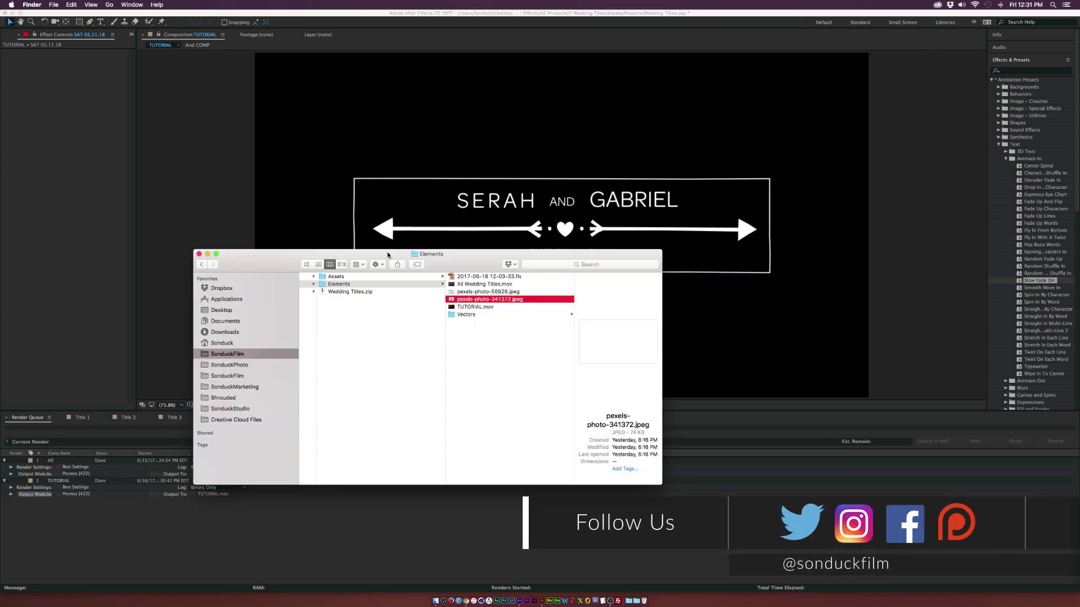
# - Switch to Finder and preview the rendered TUTORIAL.mov from the Elements folder
pyautogui.press('space')
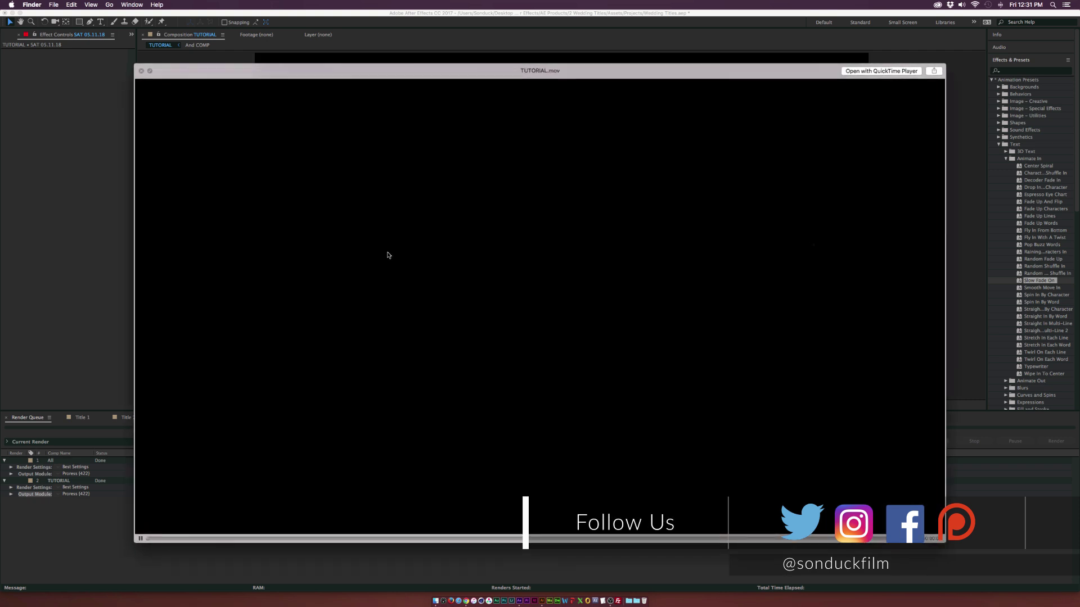